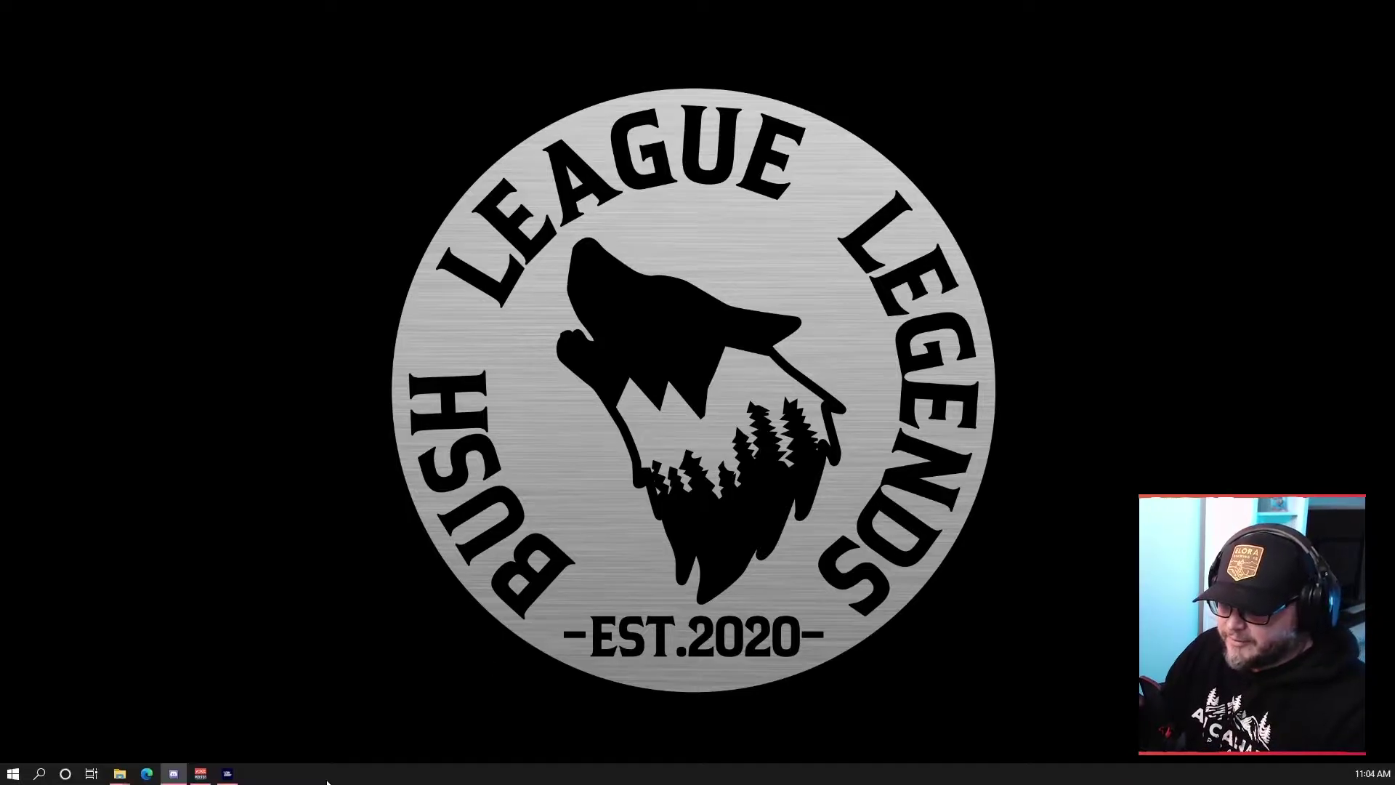
- Bring up the Flight Simulator Community folder and the Downloads folder in File Explorer
{"action": "left_click", "coordinate": [76, 715]}
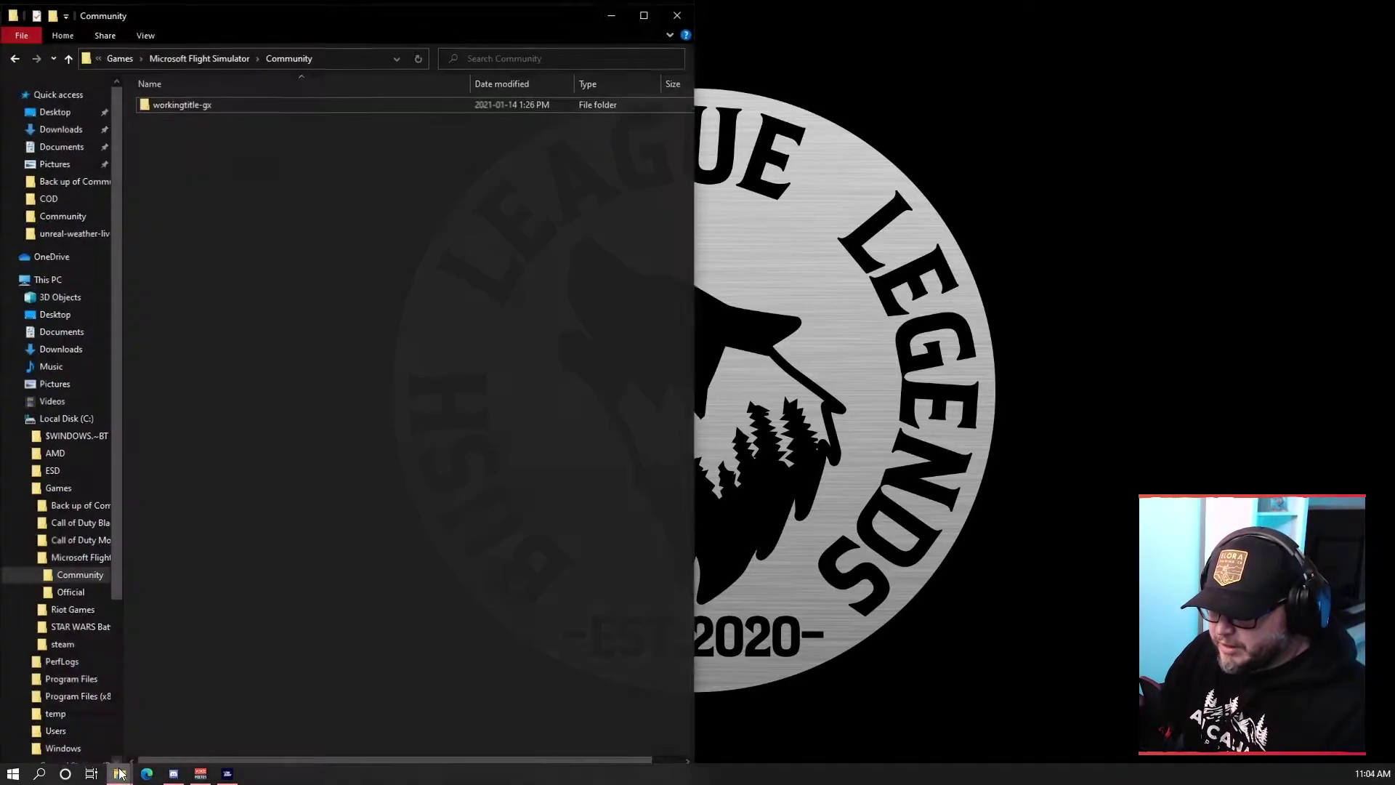
{"action": "mouse_move", "coordinate": [120, 774]}
{"action": "left_click", "coordinate": [181, 726]}
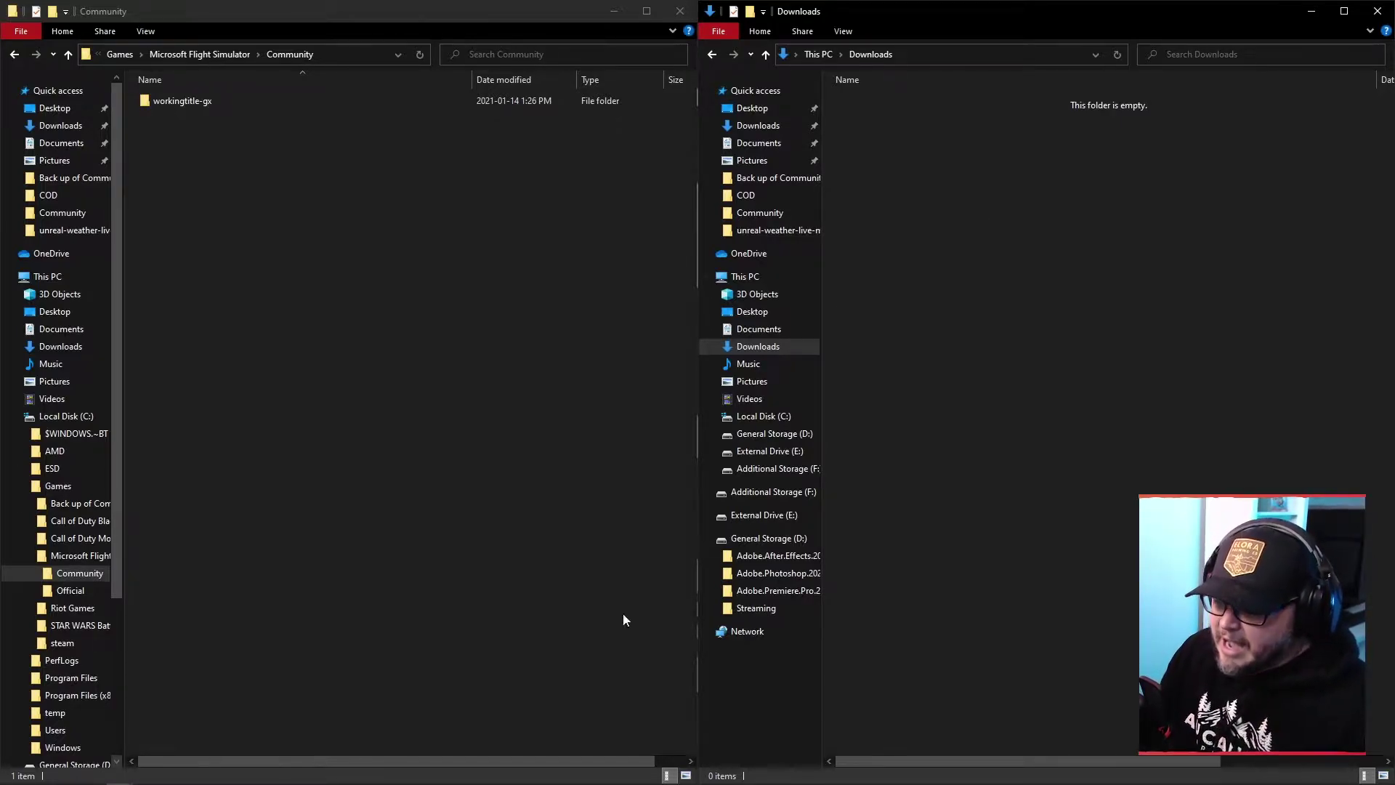
- Switch to Microsoft Flight Simulator and choose the Cub Crafter X Cub as the aircraft in the World Map
{"action": "mouse_move", "coordinate": [523, 773]}
{"action": "left_click", "coordinate": [224, 774]}
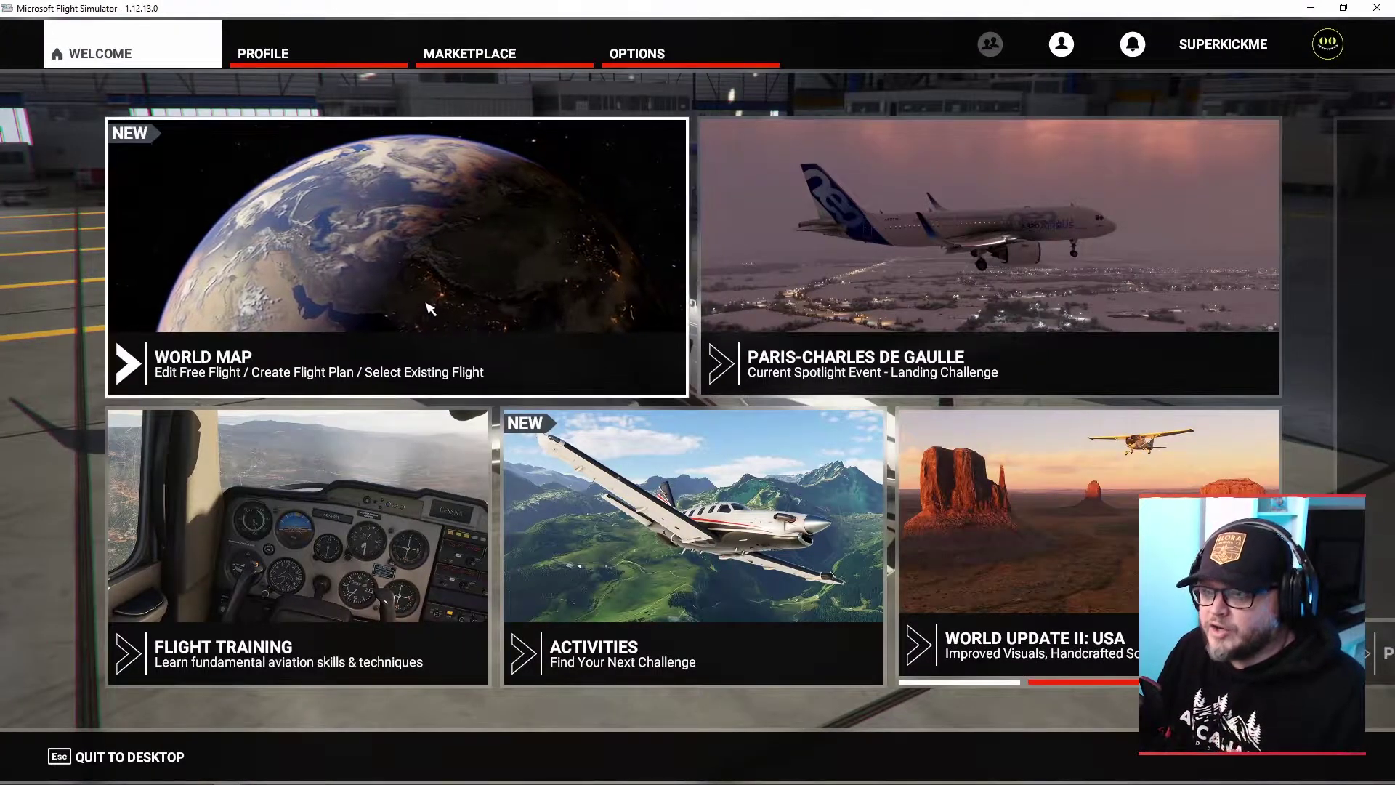
{"action": "left_click", "coordinate": [343, 302]}
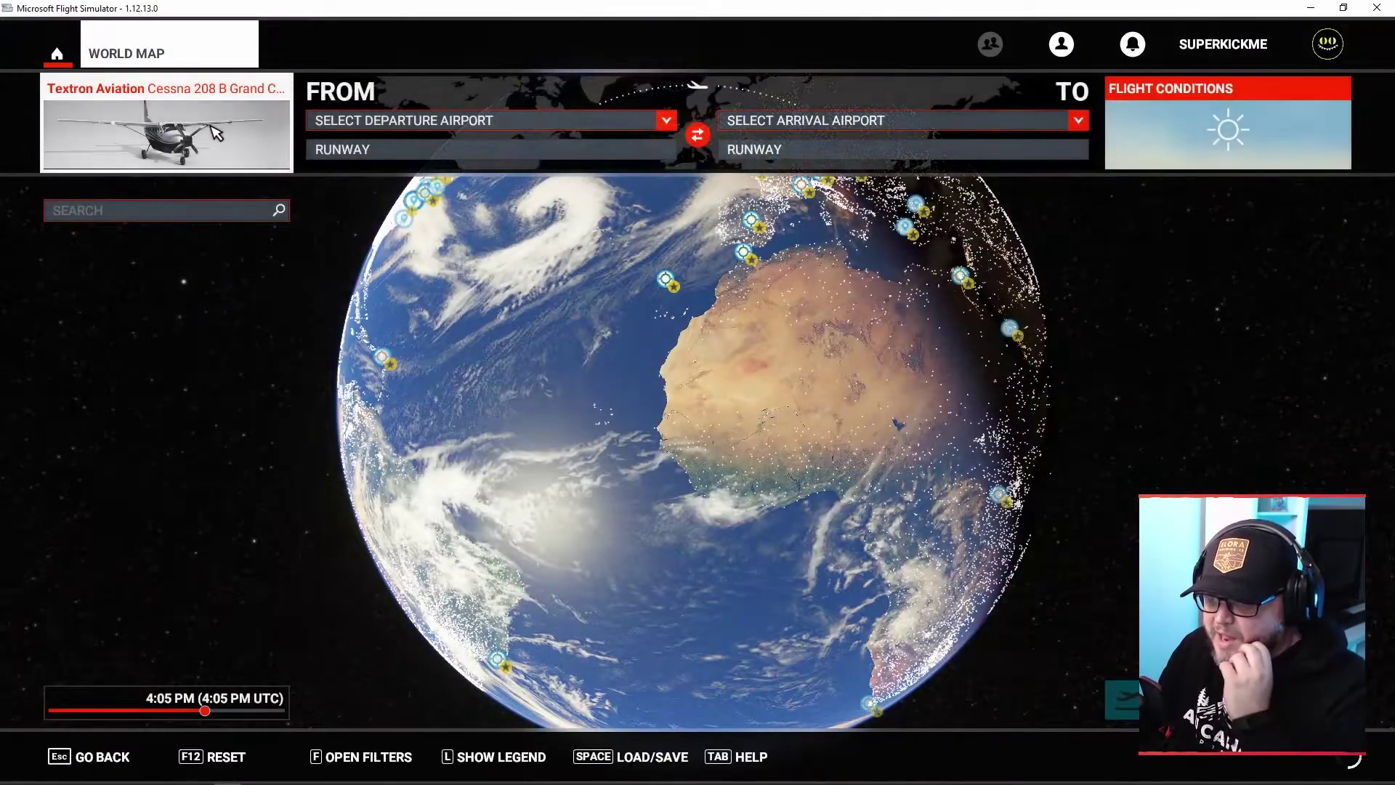
{"action": "left_click", "coordinate": [216, 134]}
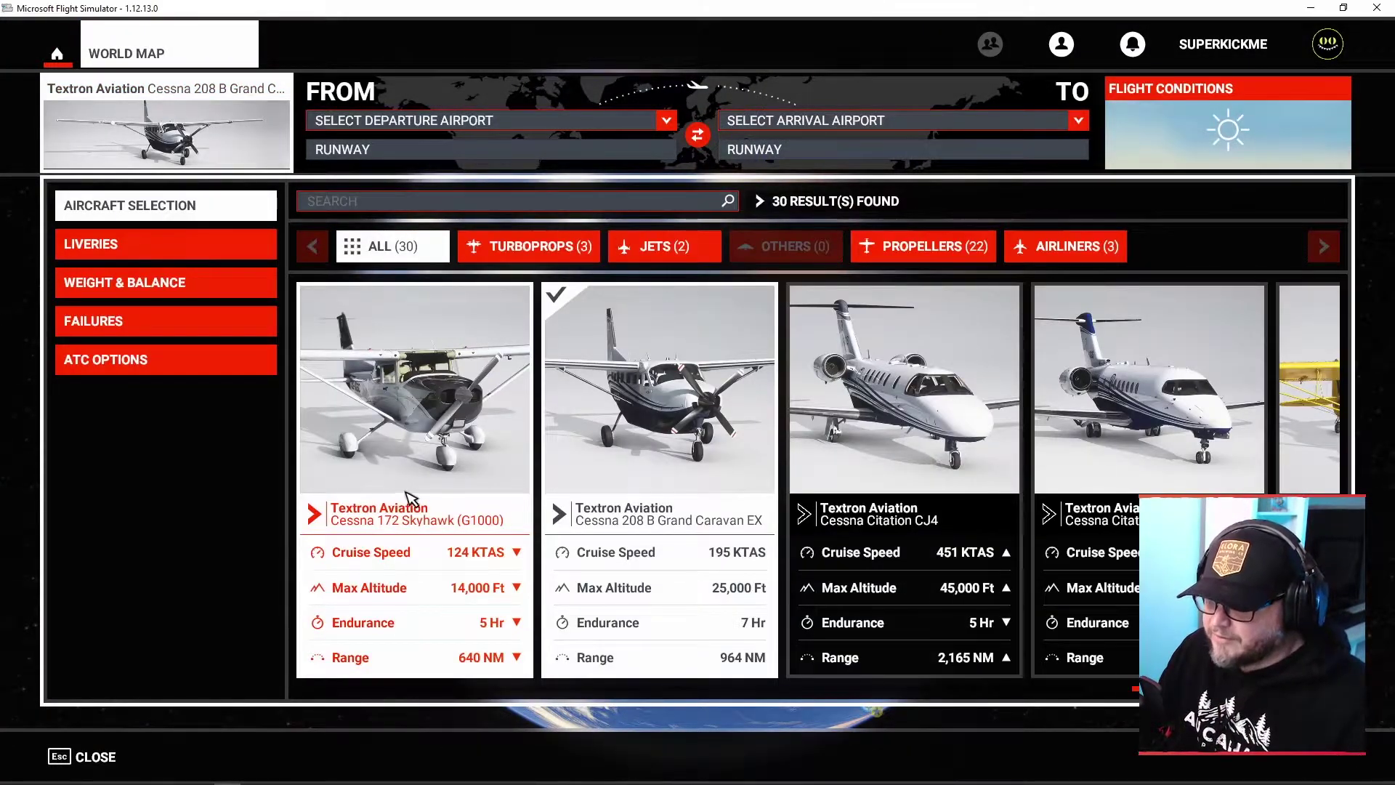
{"action": "scroll", "coordinate": [410, 362], "scroll_direction": "up", "scroll_amount": 10}
{"action": "scroll", "coordinate": [609, 429], "scroll_direction": "up", "scroll_amount": 10}
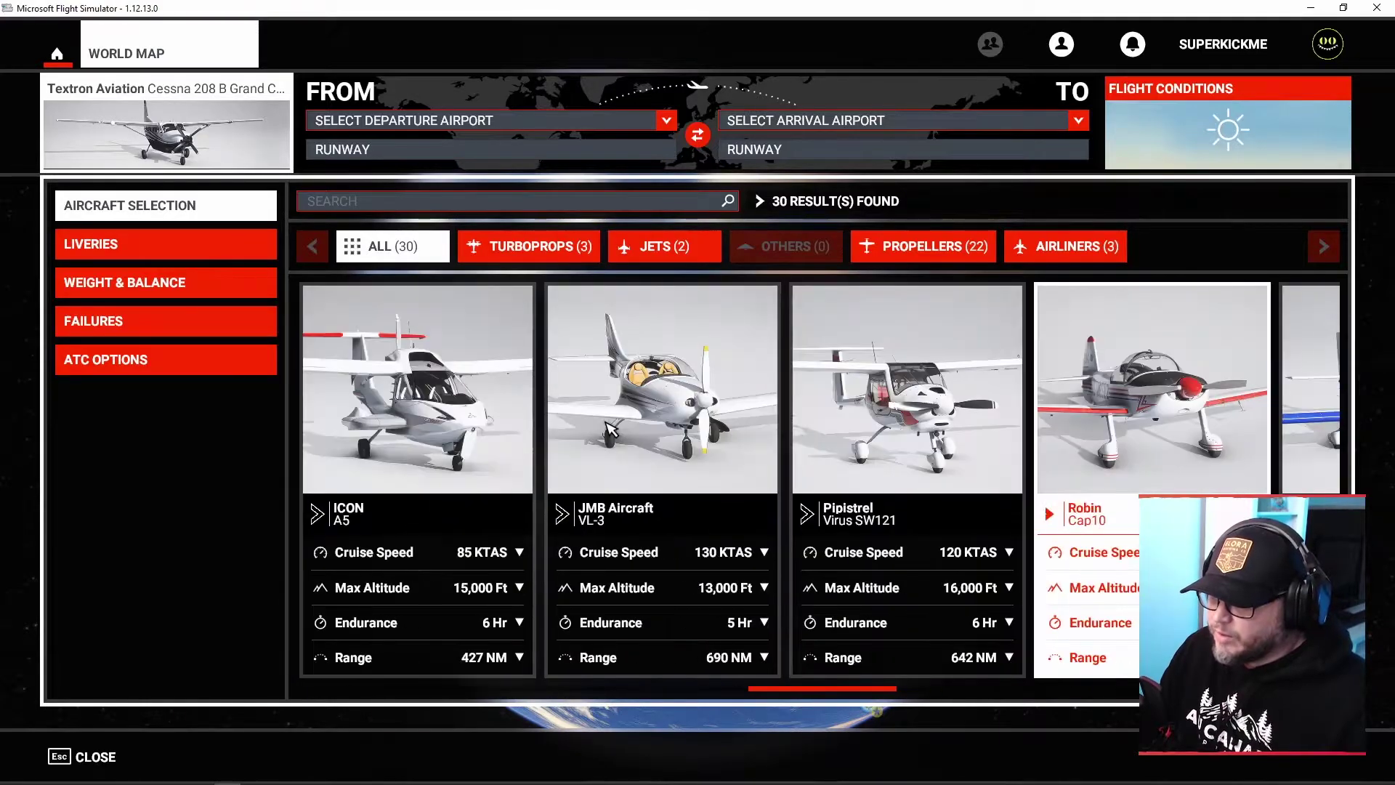
{"action": "scroll", "coordinate": [618, 422], "scroll_direction": "up", "scroll_amount": 10}
{"action": "scroll", "coordinate": [647, 411], "scroll_direction": "down", "scroll_amount": 3}
{"action": "scroll", "coordinate": [654, 409], "scroll_direction": "down", "scroll_amount": 2}
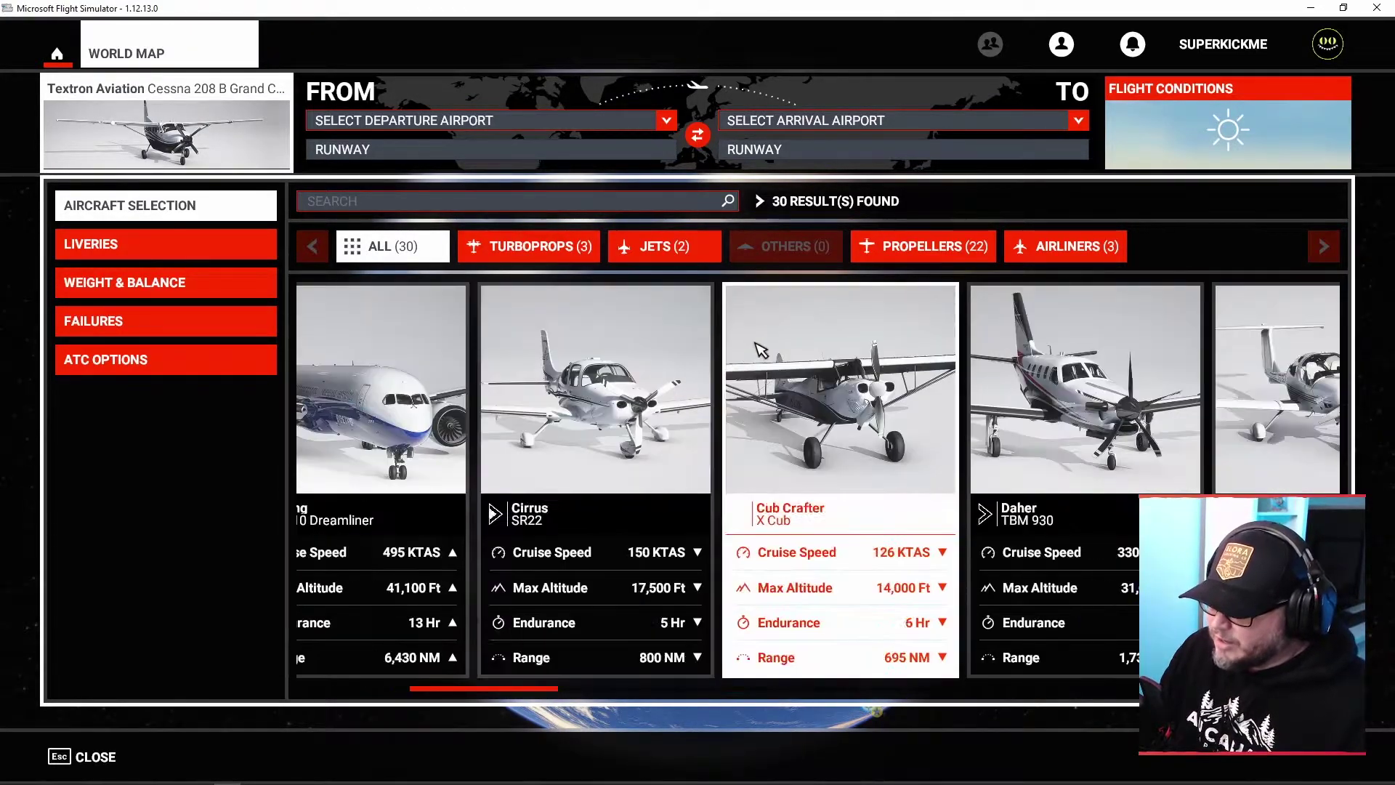
{"action": "left_click", "coordinate": [818, 436]}
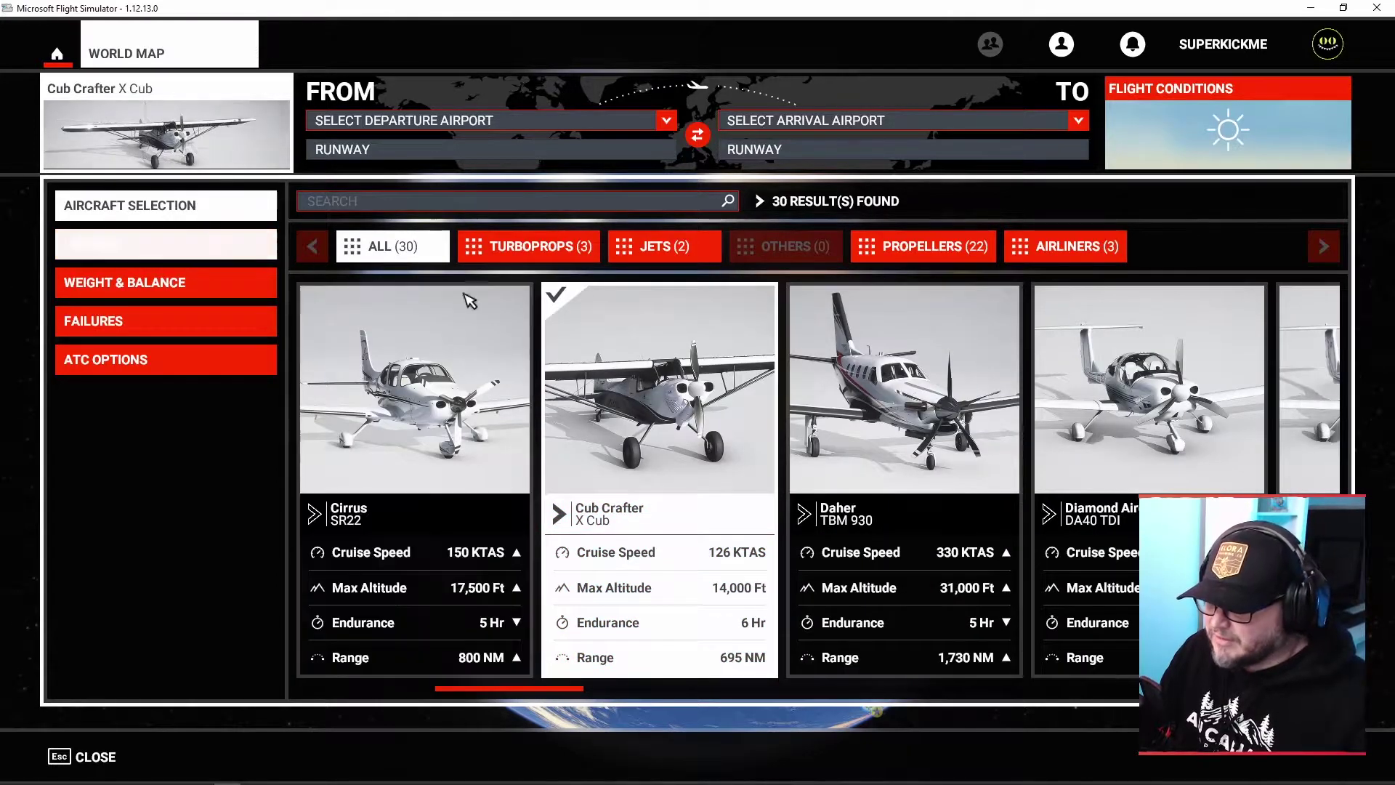
- Show the liveries available for the X Cub and close Microsoft Flight Simulator
{"action": "left_click", "coordinate": [244, 246]}
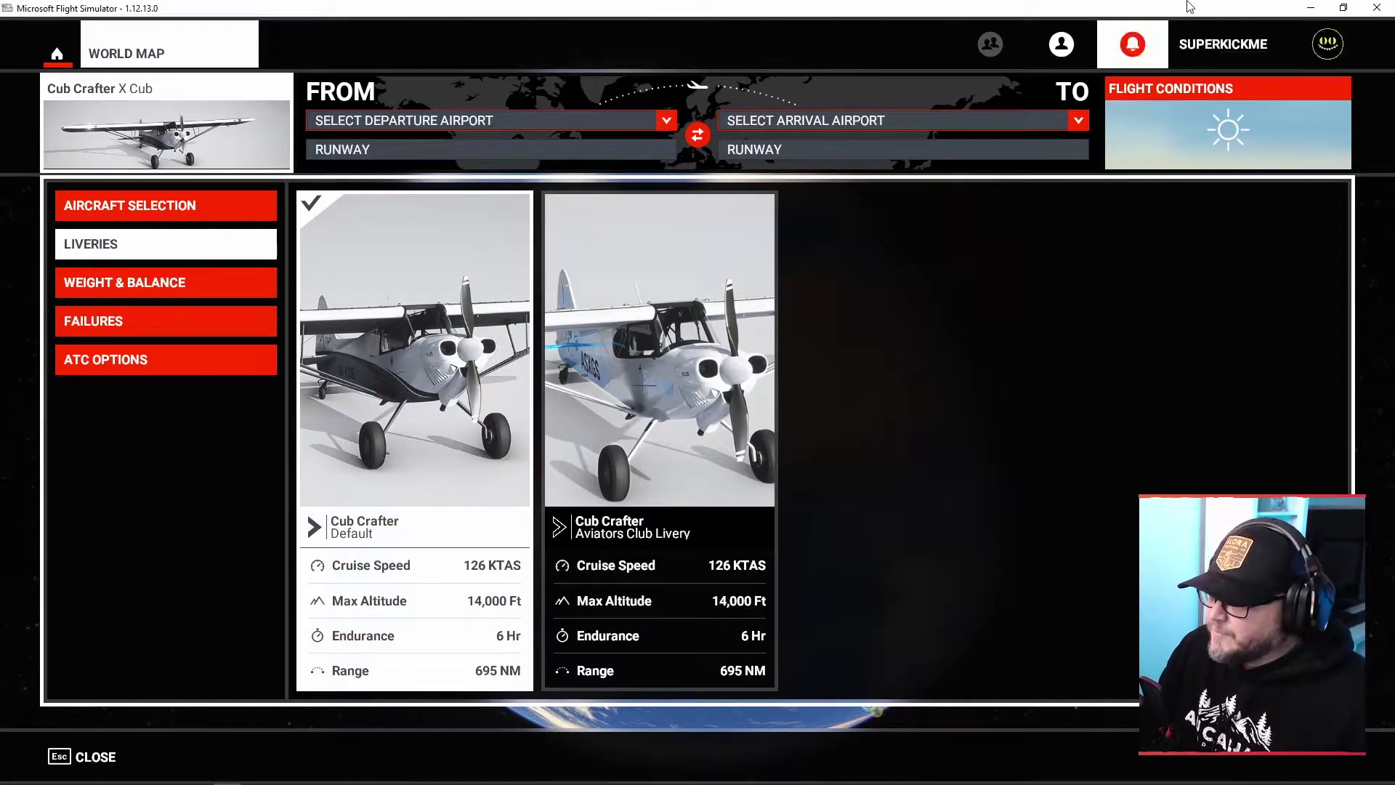
{"action": "left_click", "coordinate": [1385, 9]}
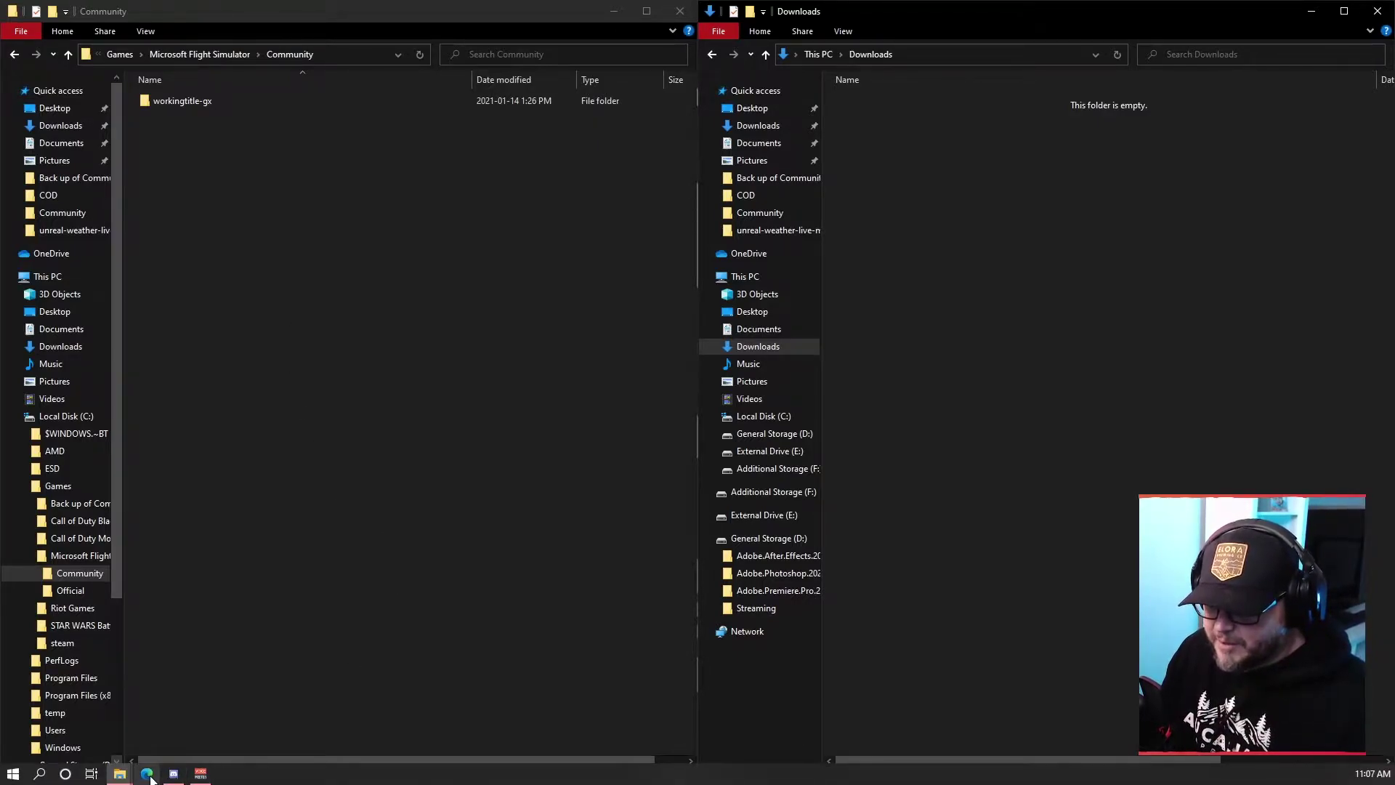
{"action": "left_click", "coordinate": [148, 773]}
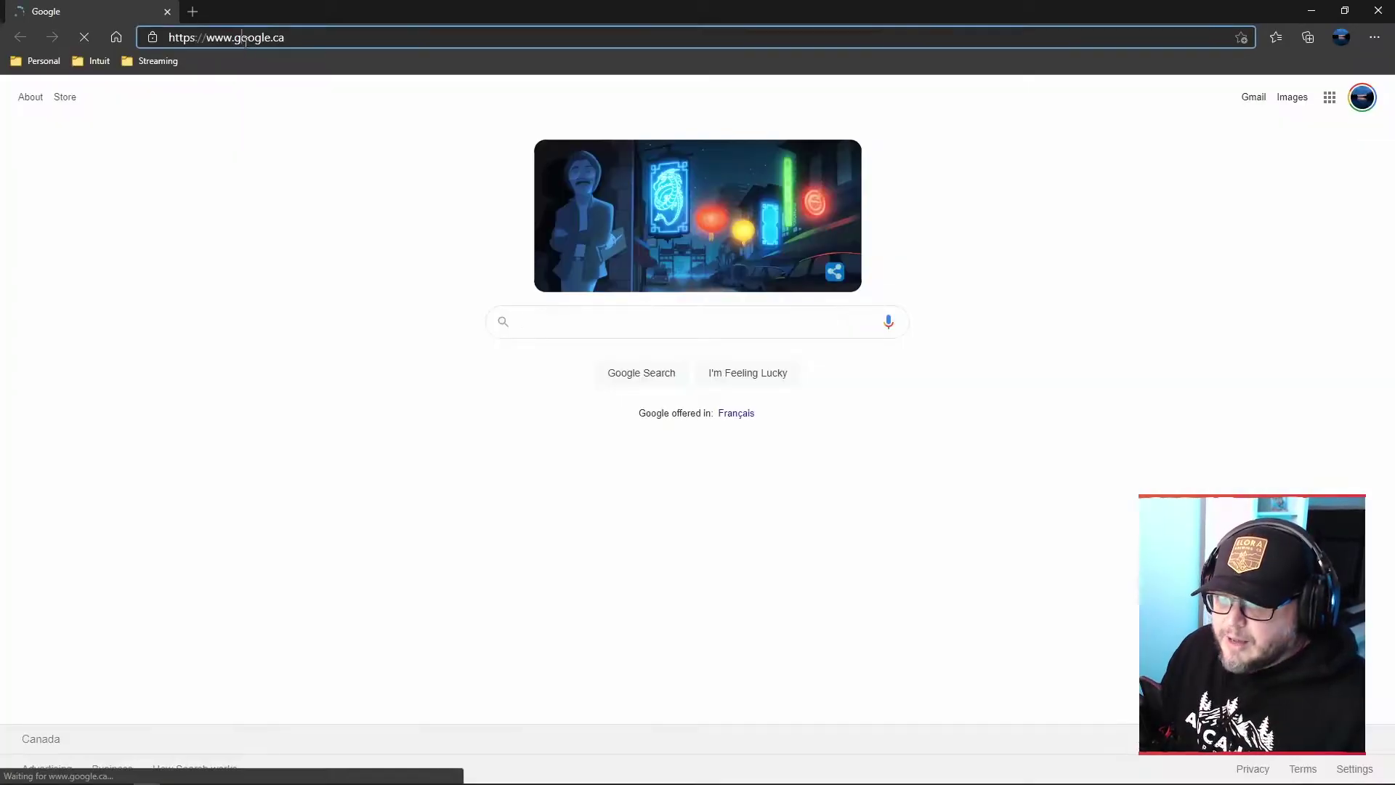
{"action": "left_click", "coordinate": [420, 48]}
{"action": "type", "text": "bushl"}
{"action": "key", "text": "Return"}
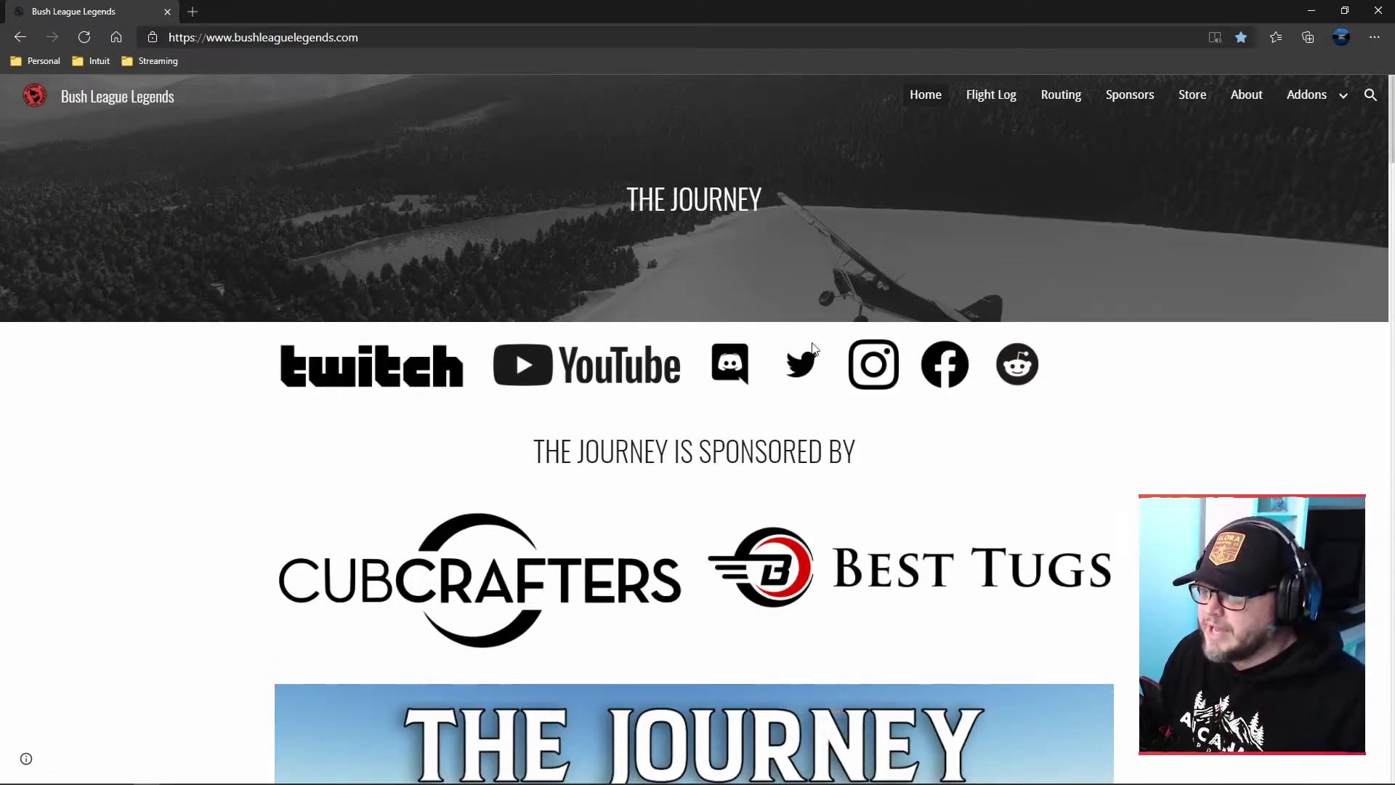
- Look over the home page and open the site's MSFS add-ons page
{"action": "scroll", "coordinate": [727, 378], "scroll_direction": "down", "scroll_amount": 4}
{"action": "scroll", "coordinate": [480, 351], "scroll_direction": "up", "scroll_amount": 4}
{"action": "scroll", "coordinate": [523, 349], "scroll_direction": "down", "scroll_amount": 5}
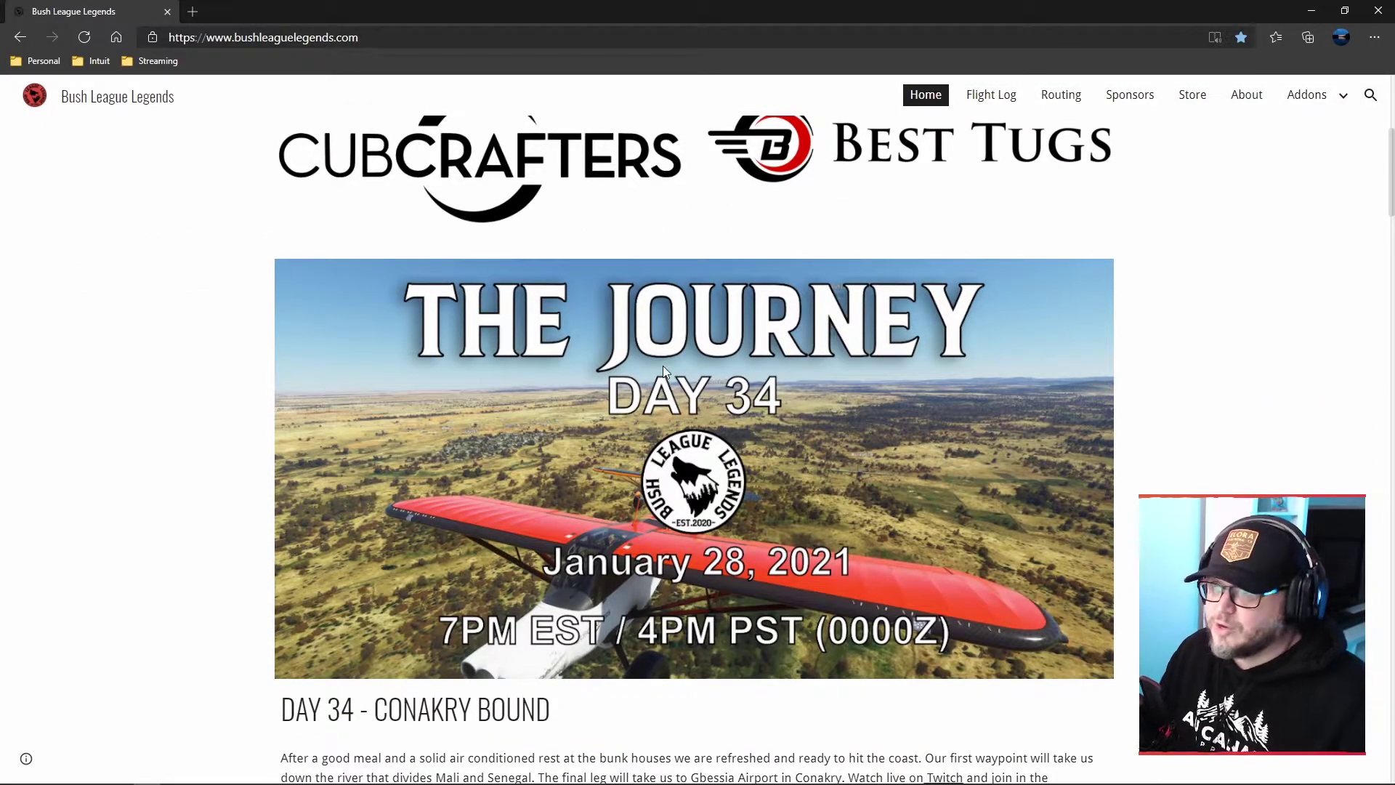
{"action": "scroll", "coordinate": [856, 372], "scroll_direction": "up", "scroll_amount": 4}
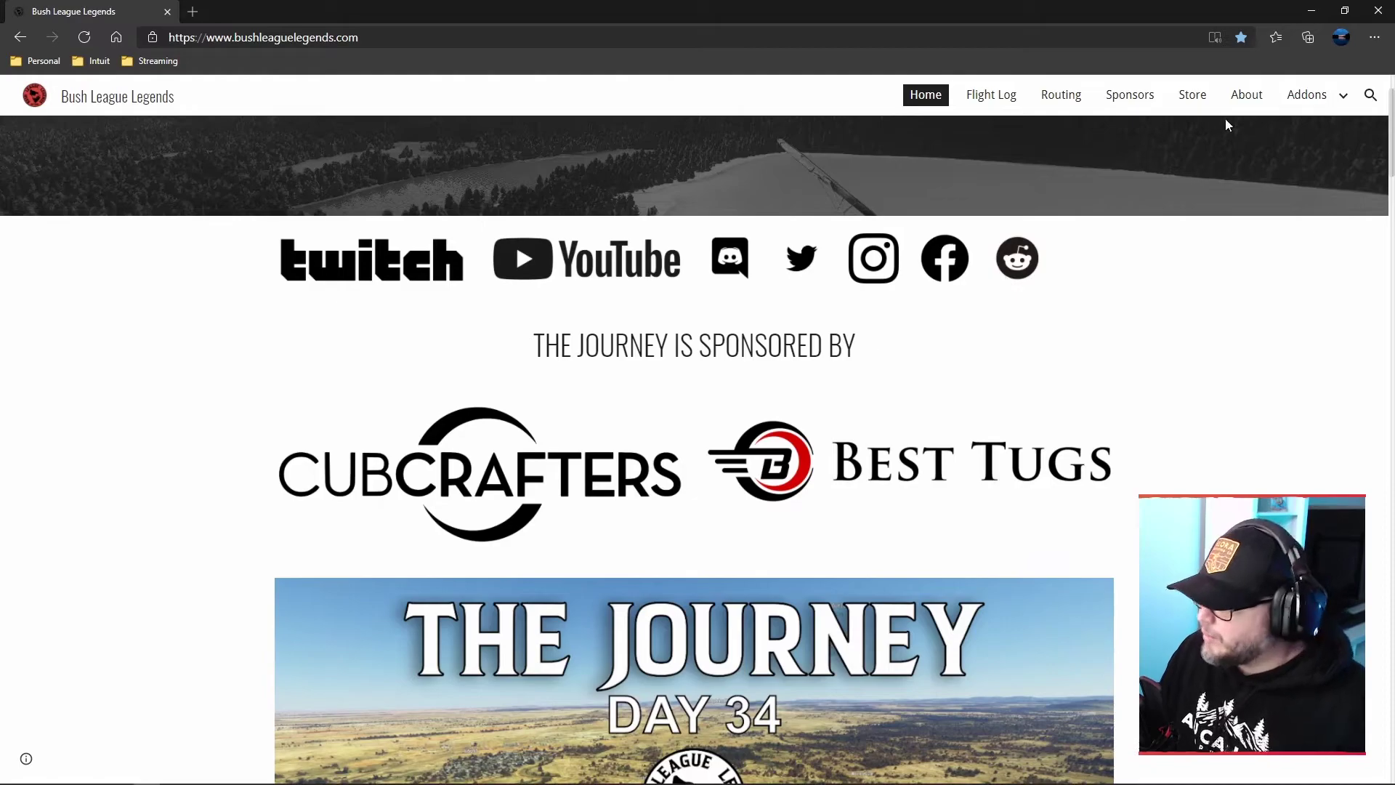
{"action": "mouse_move", "coordinate": [1321, 93]}
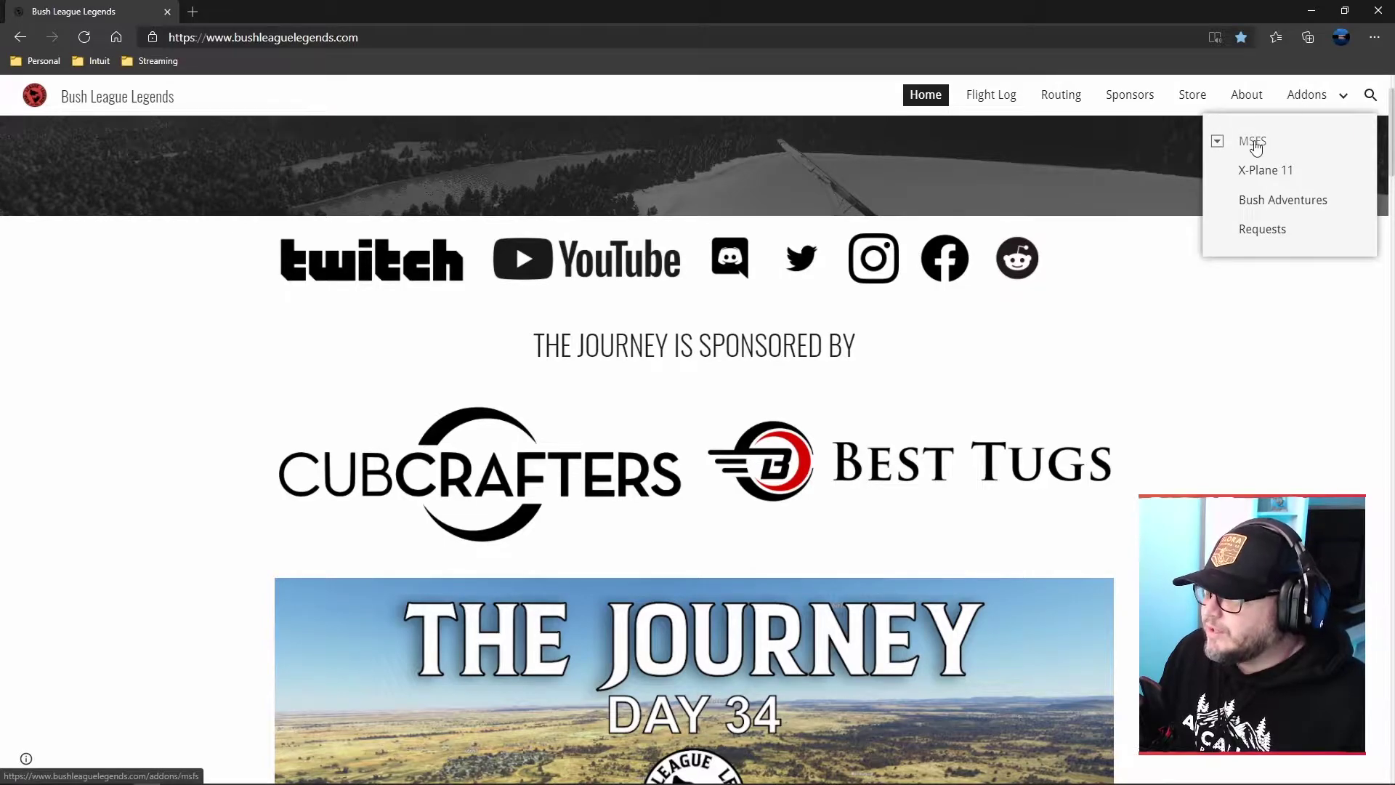
{"action": "left_click", "coordinate": [1261, 148]}
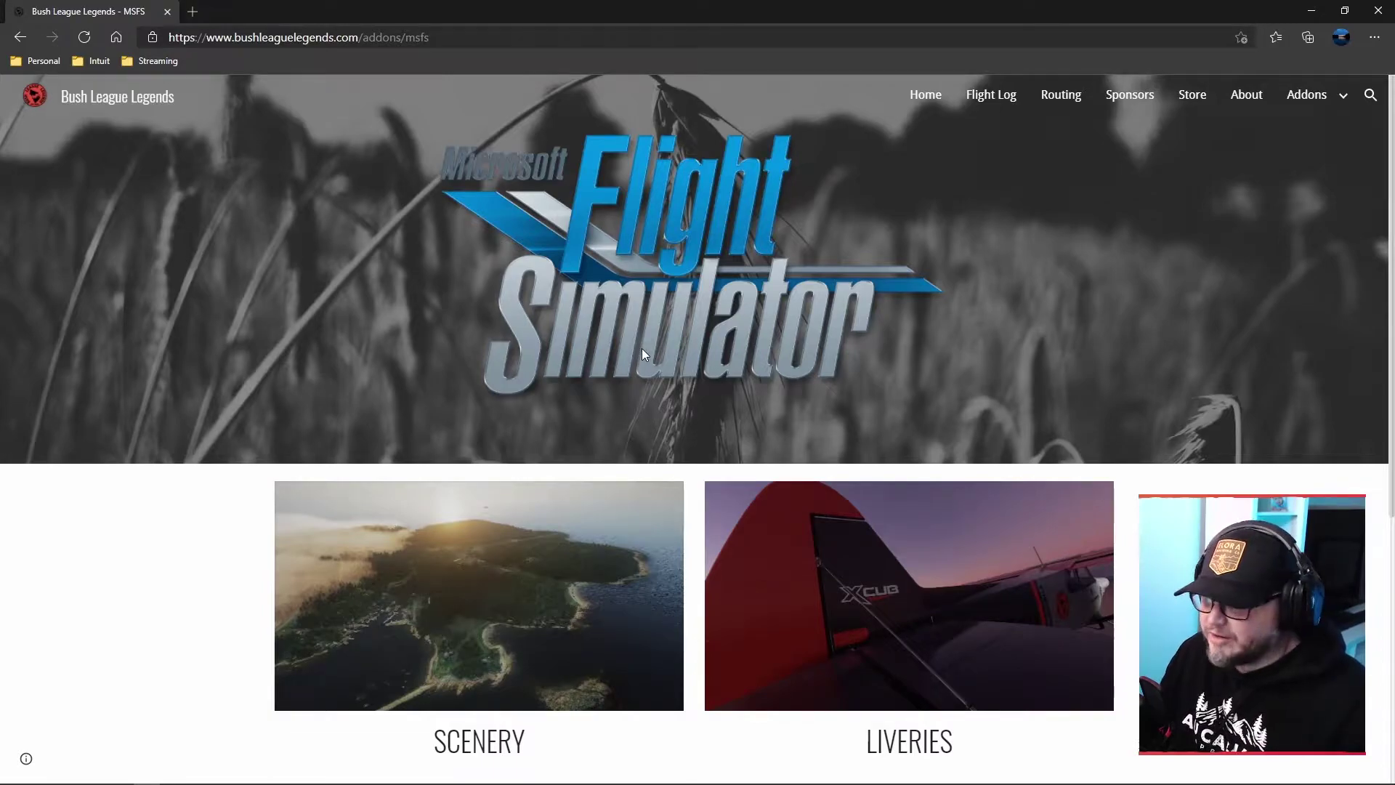
- Review the MSFS add-on categories and open the Mods category
{"action": "scroll", "coordinate": [631, 371], "scroll_direction": "down", "scroll_amount": 3}
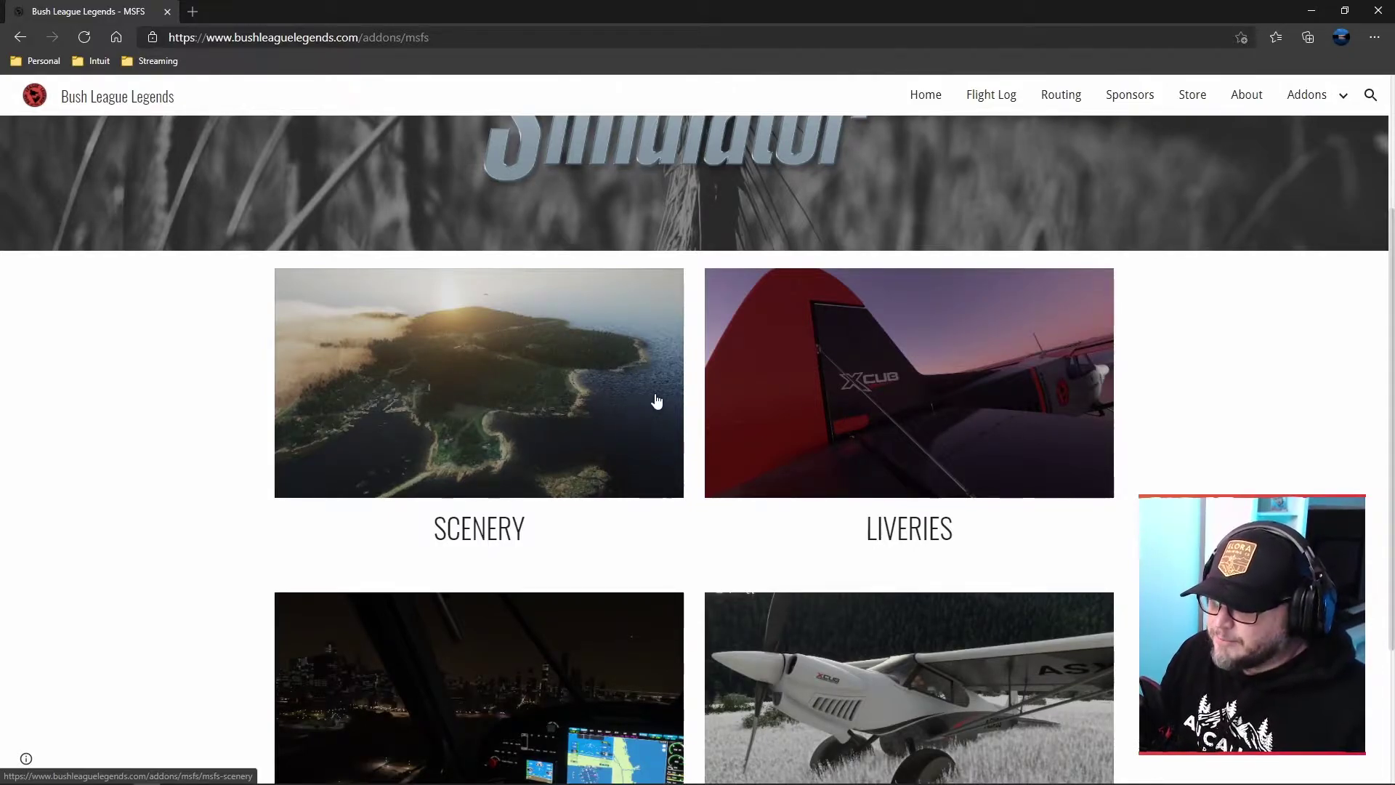
{"action": "scroll", "coordinate": [564, 377], "scroll_direction": "down", "scroll_amount": 2}
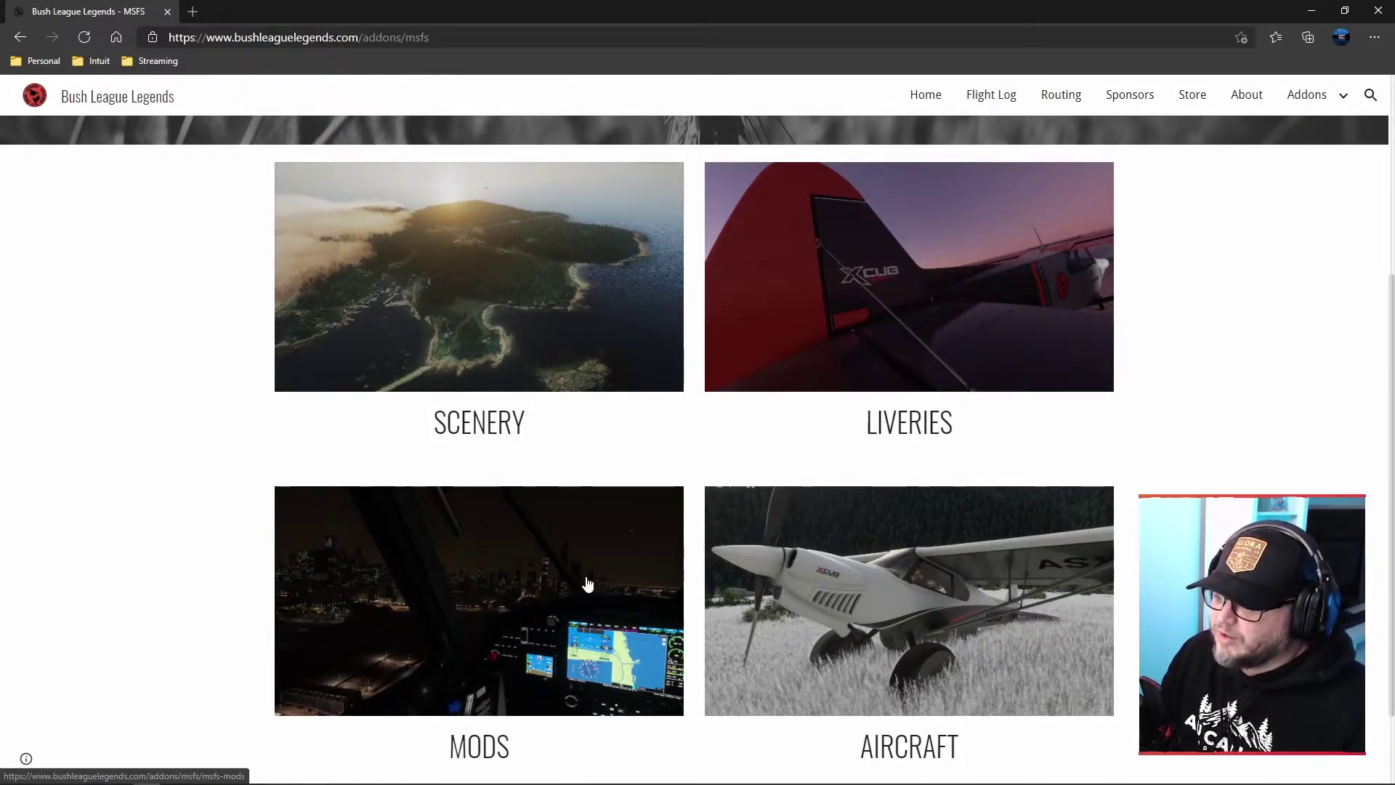
{"action": "scroll", "coordinate": [574, 574], "scroll_direction": "down", "scroll_amount": 2}
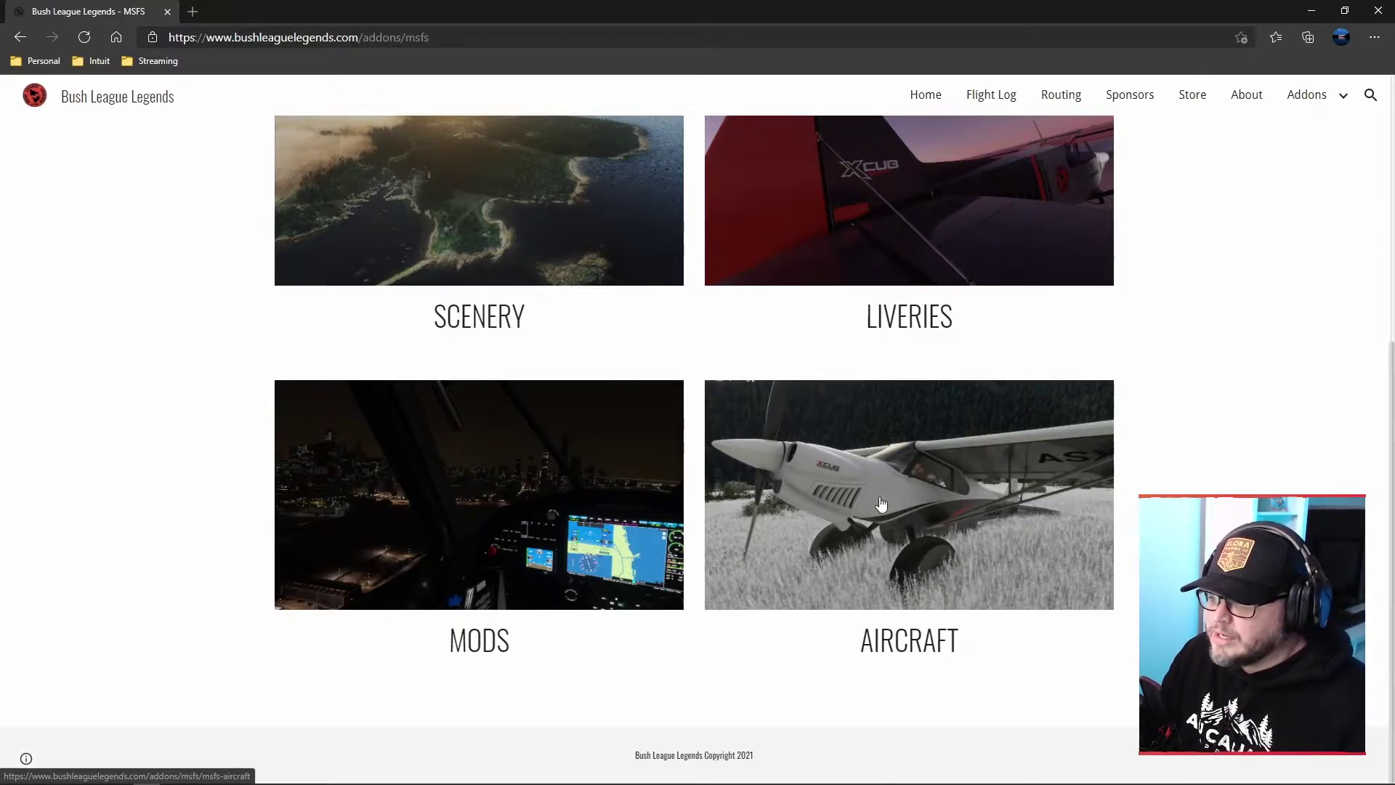
{"action": "left_click", "coordinate": [462, 500]}
- Download the XCub PERFORMANCE+ 215 HP v1.8.2 zip file from the mods page through MEGA
{"action": "scroll", "coordinate": [291, 480], "scroll_direction": "down", "scroll_amount": 2}
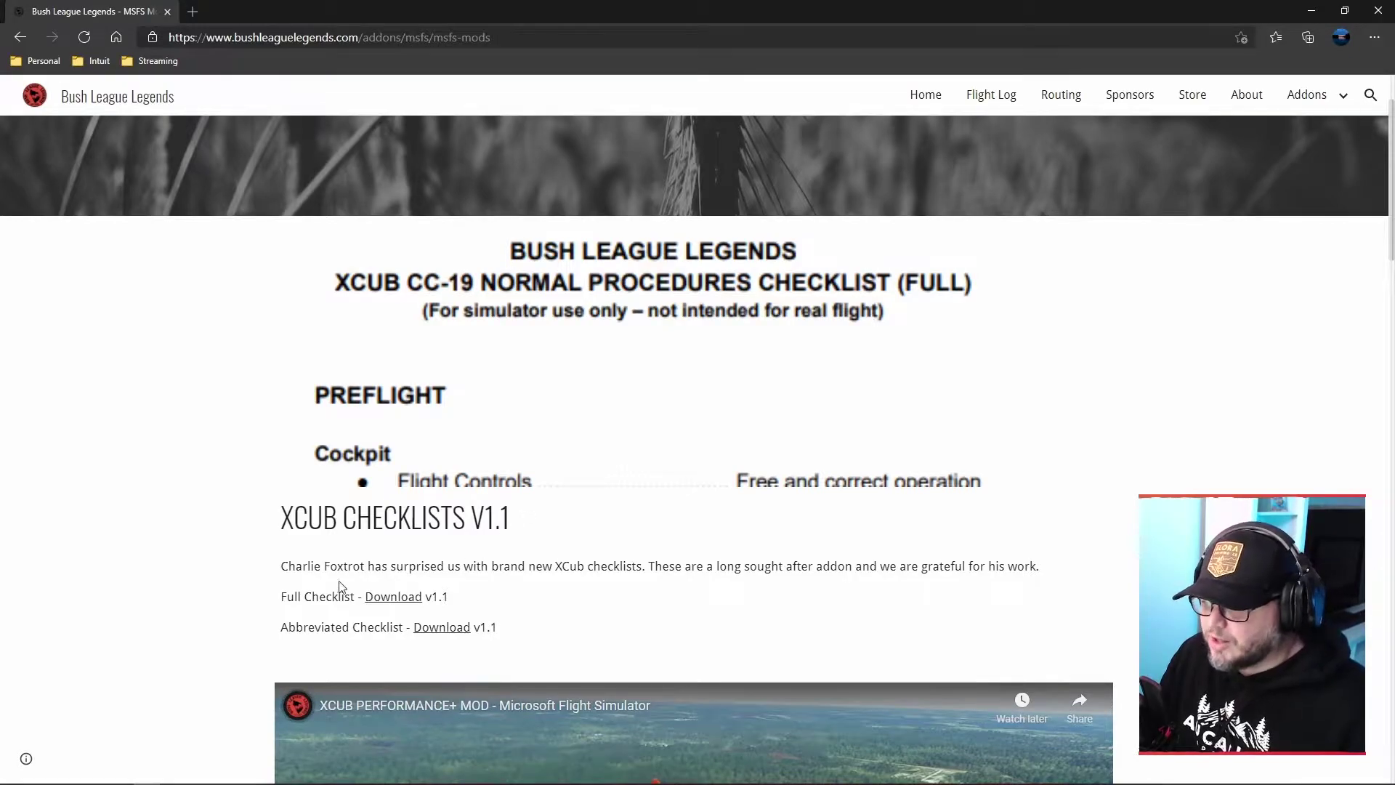
{"action": "left_click_drag", "start_coordinate": [281, 566], "coordinate": [369, 566]}
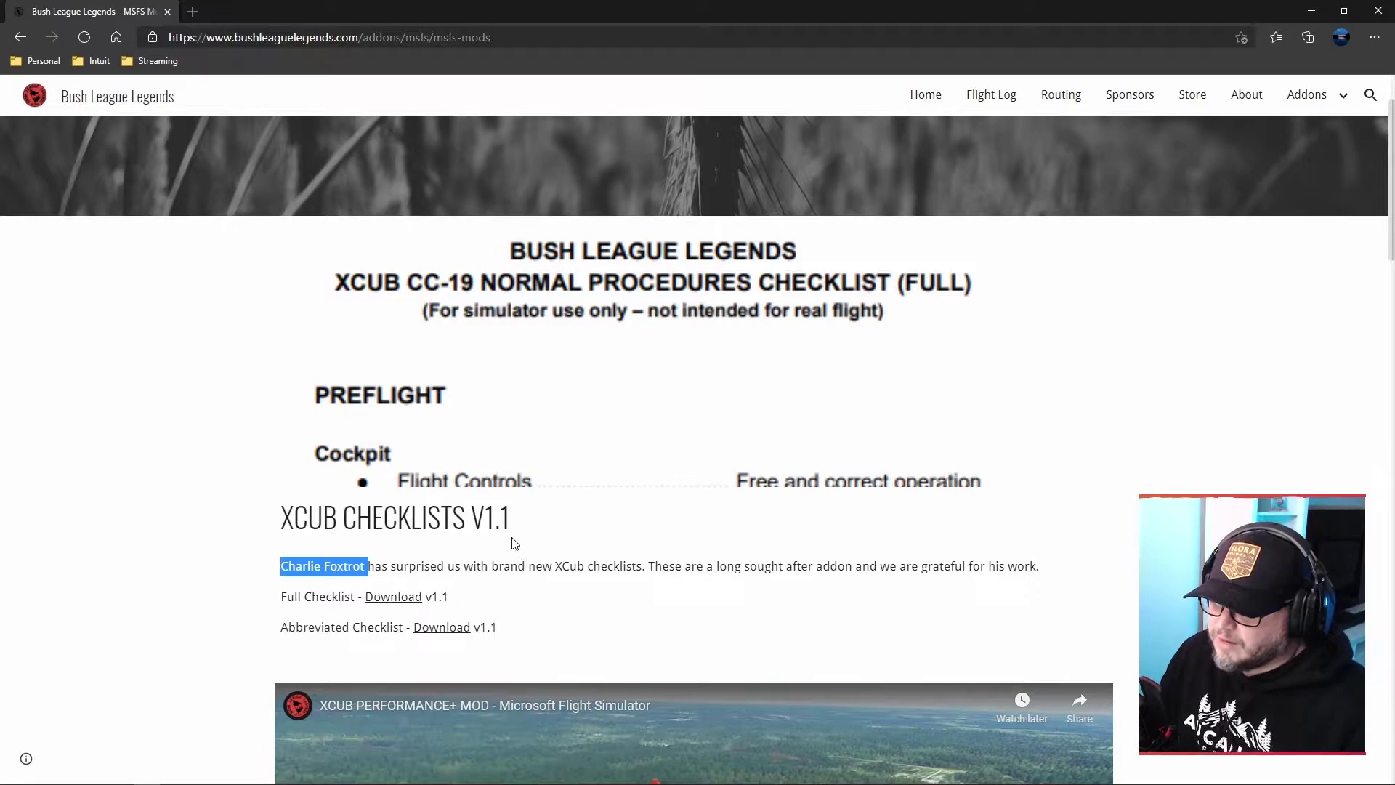
{"action": "scroll", "coordinate": [514, 541], "scroll_direction": "down", "scroll_amount": 1}
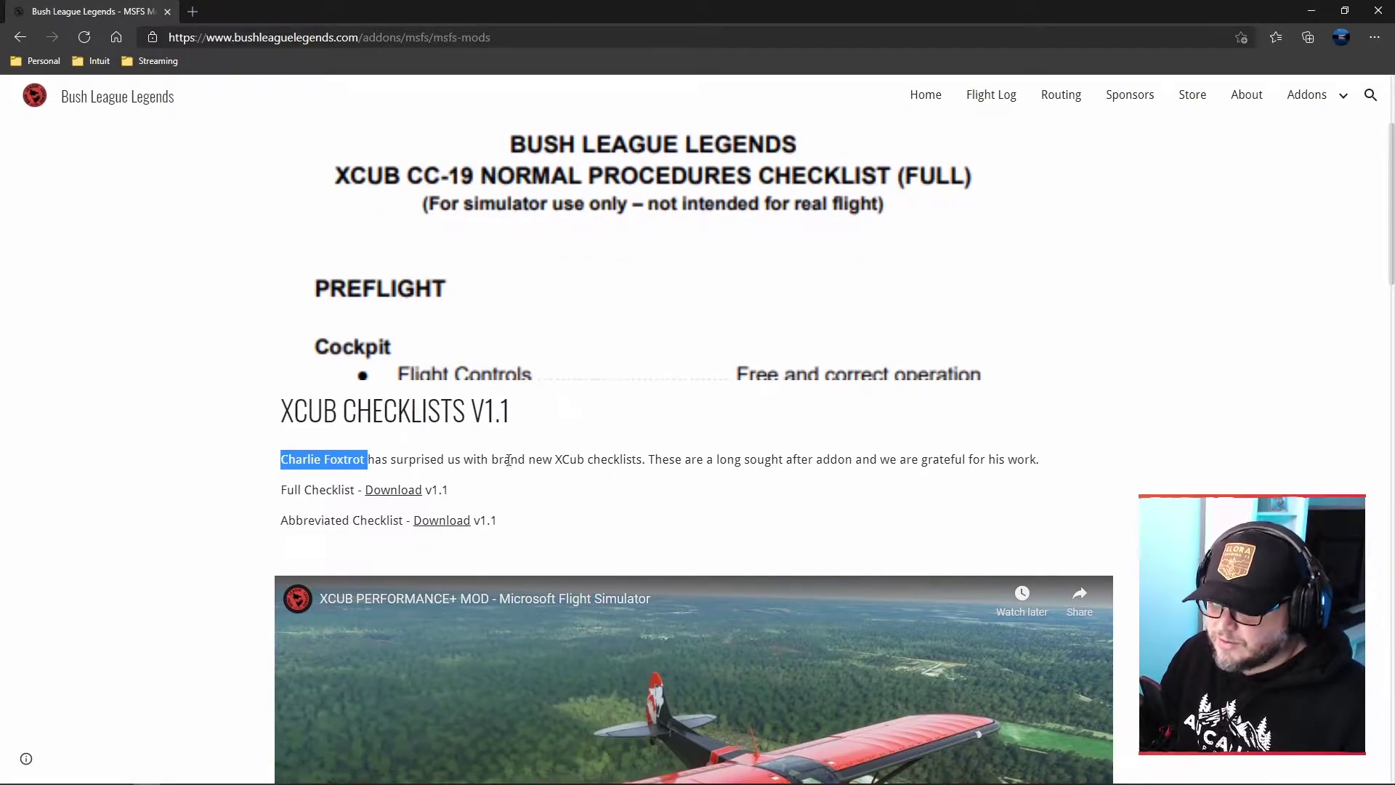
{"action": "scroll", "coordinate": [290, 421], "scroll_direction": "down", "scroll_amount": 4}
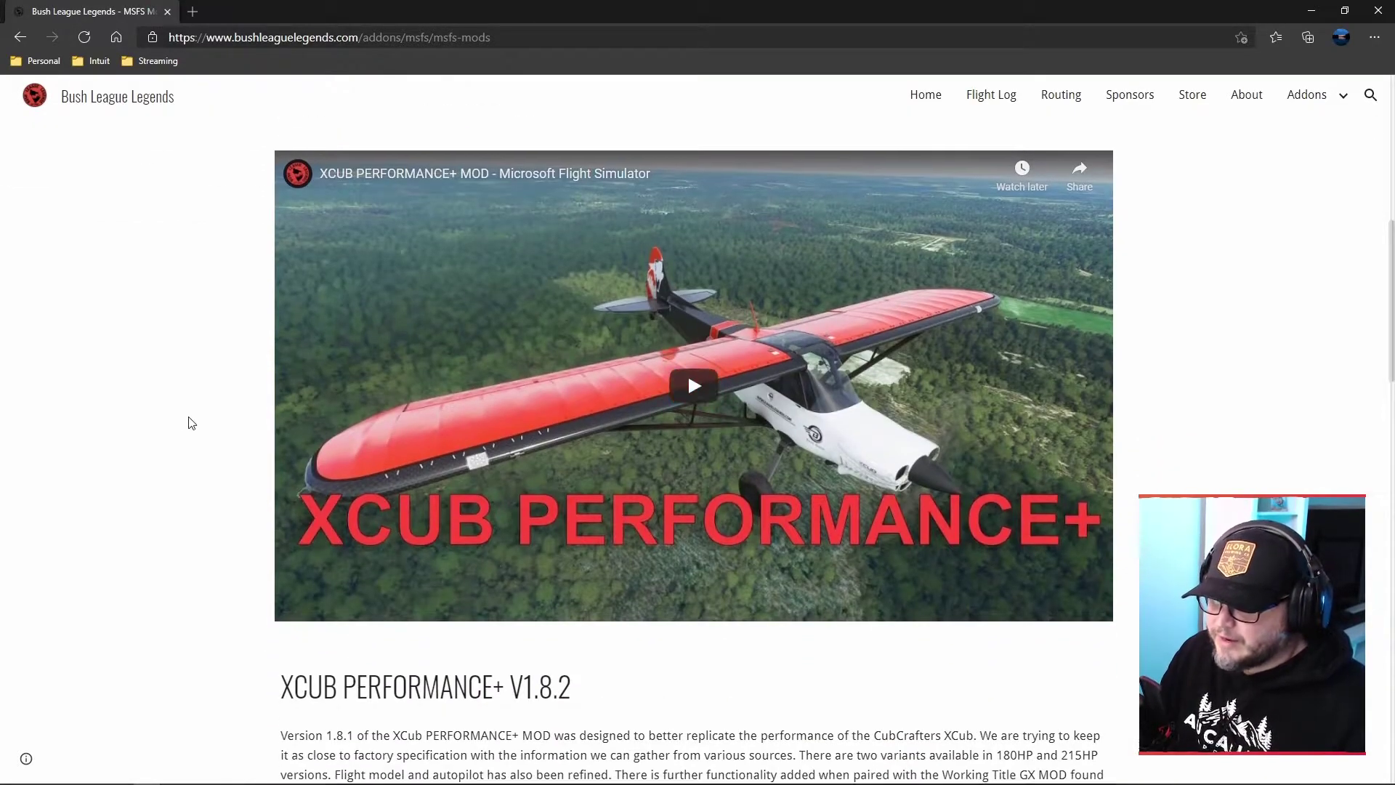
{"action": "scroll", "coordinate": [191, 411], "scroll_direction": "down", "scroll_amount": 1}
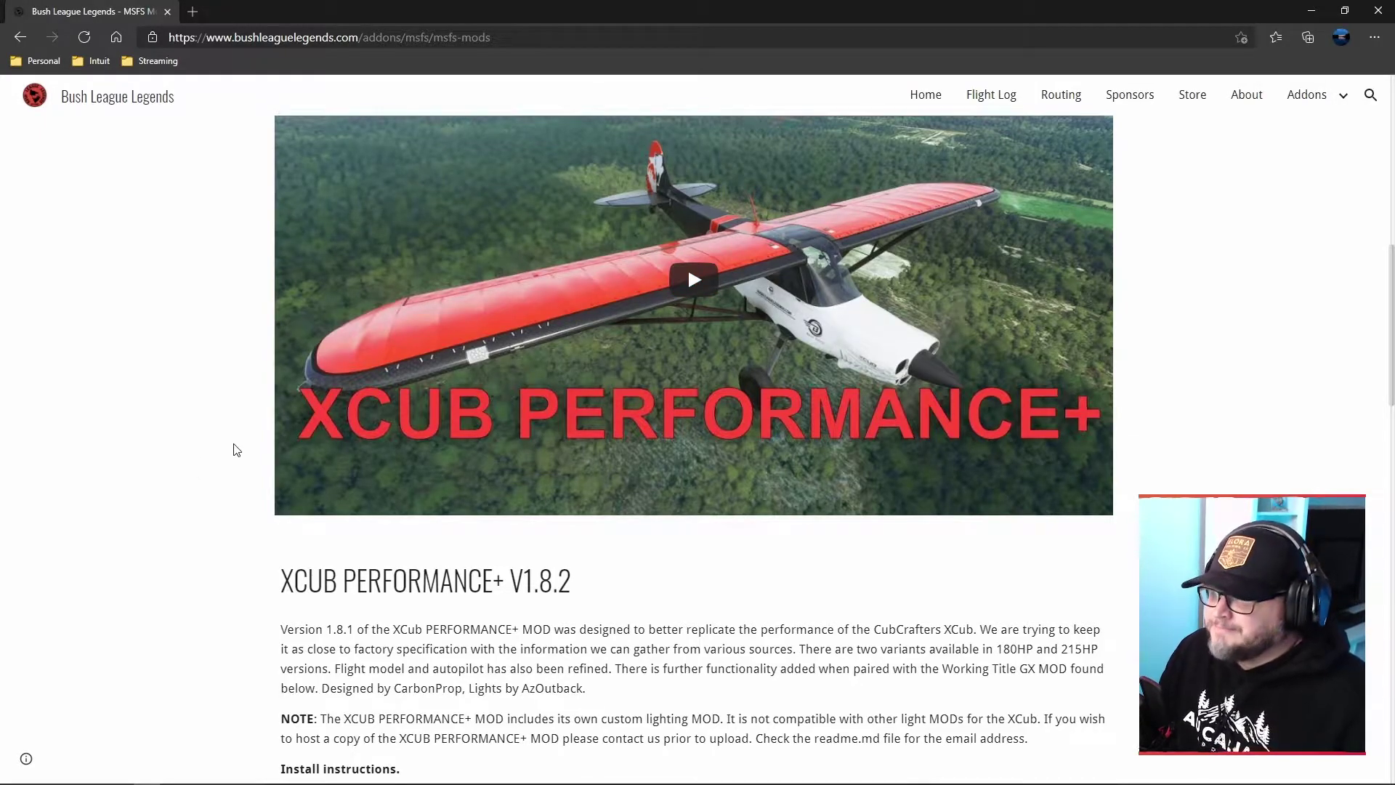
{"action": "scroll", "coordinate": [263, 437], "scroll_direction": "down", "scroll_amount": 4}
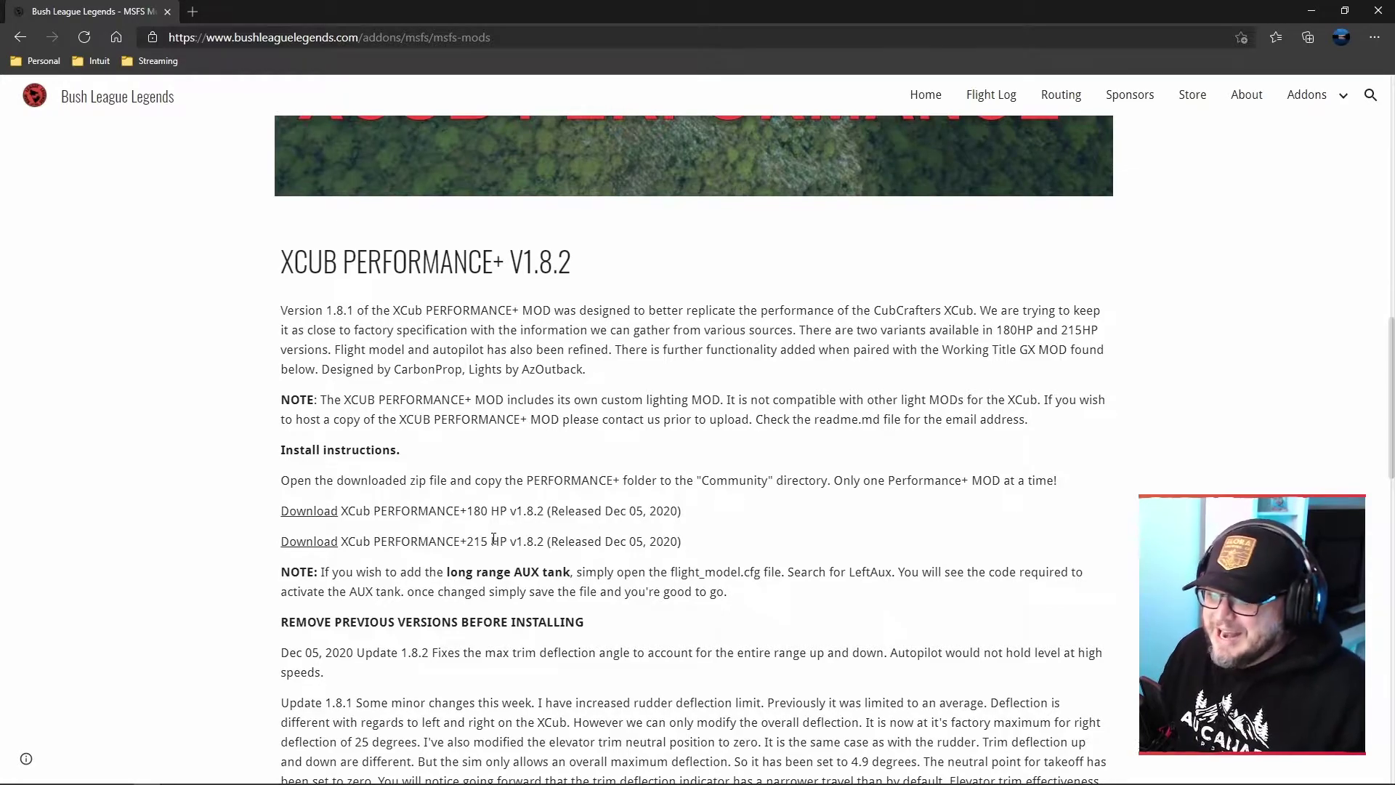
{"action": "left_click", "coordinate": [326, 547]}
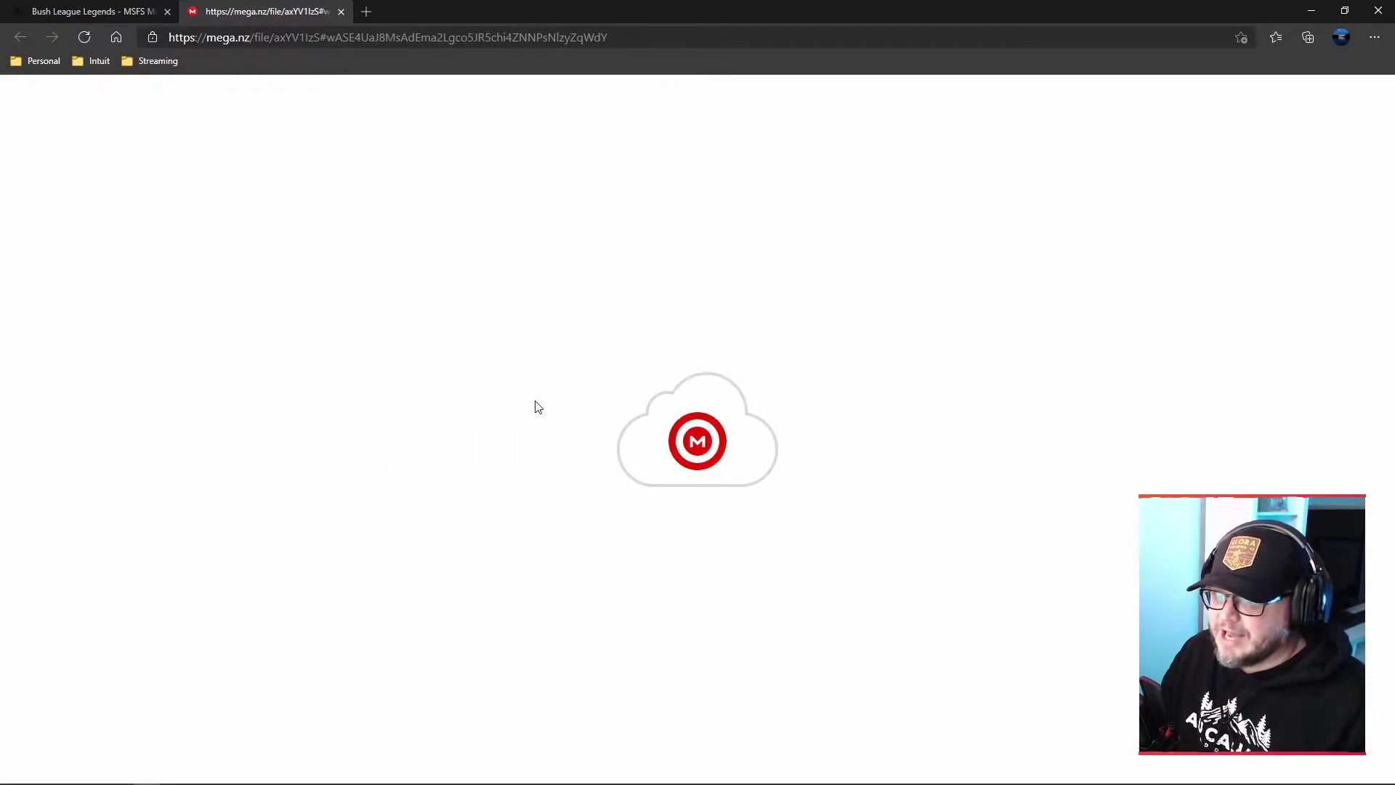
{"action": "left_click", "coordinate": [836, 303]}
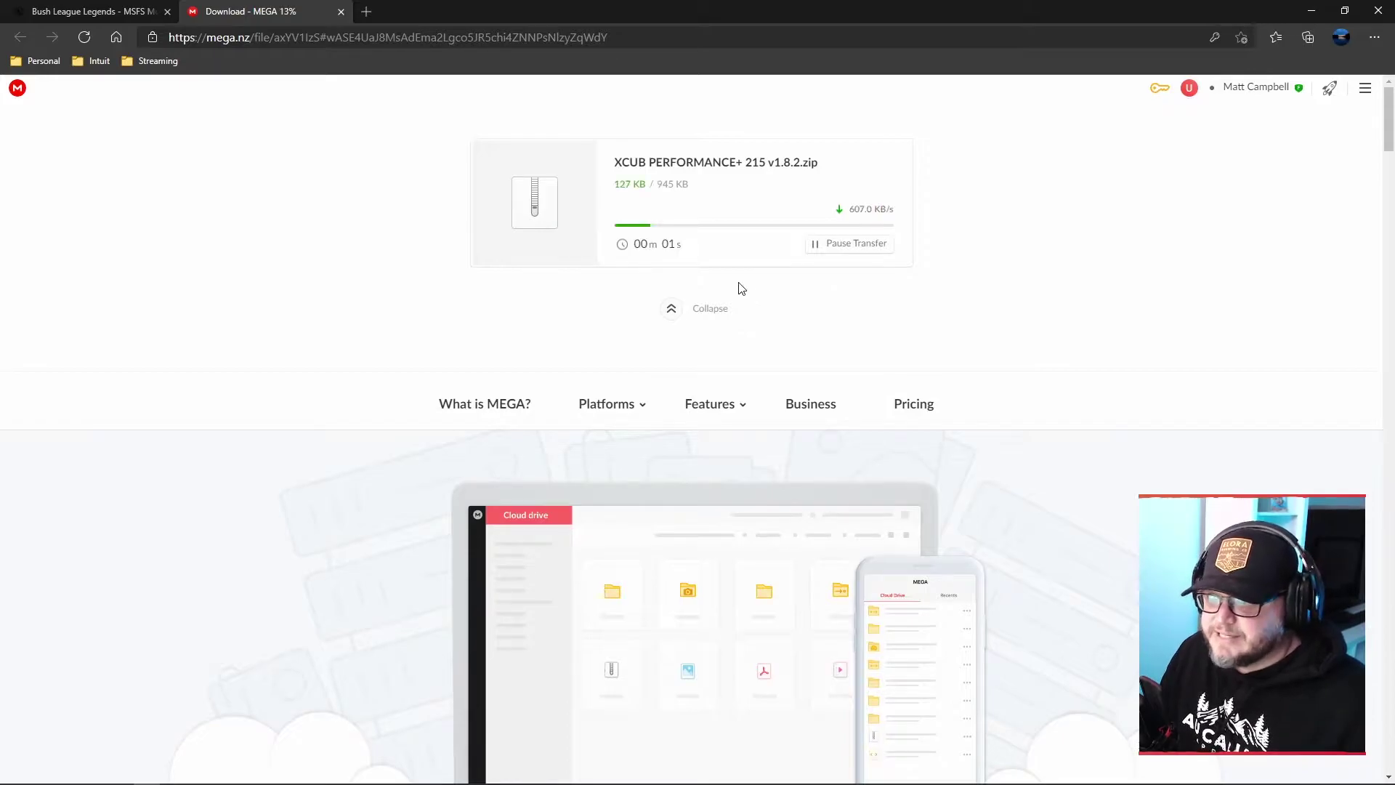
- Return to the Bush League Legends site's MSFS add-on categories and open the Liveries page
{"action": "left_click", "coordinate": [101, 11]}
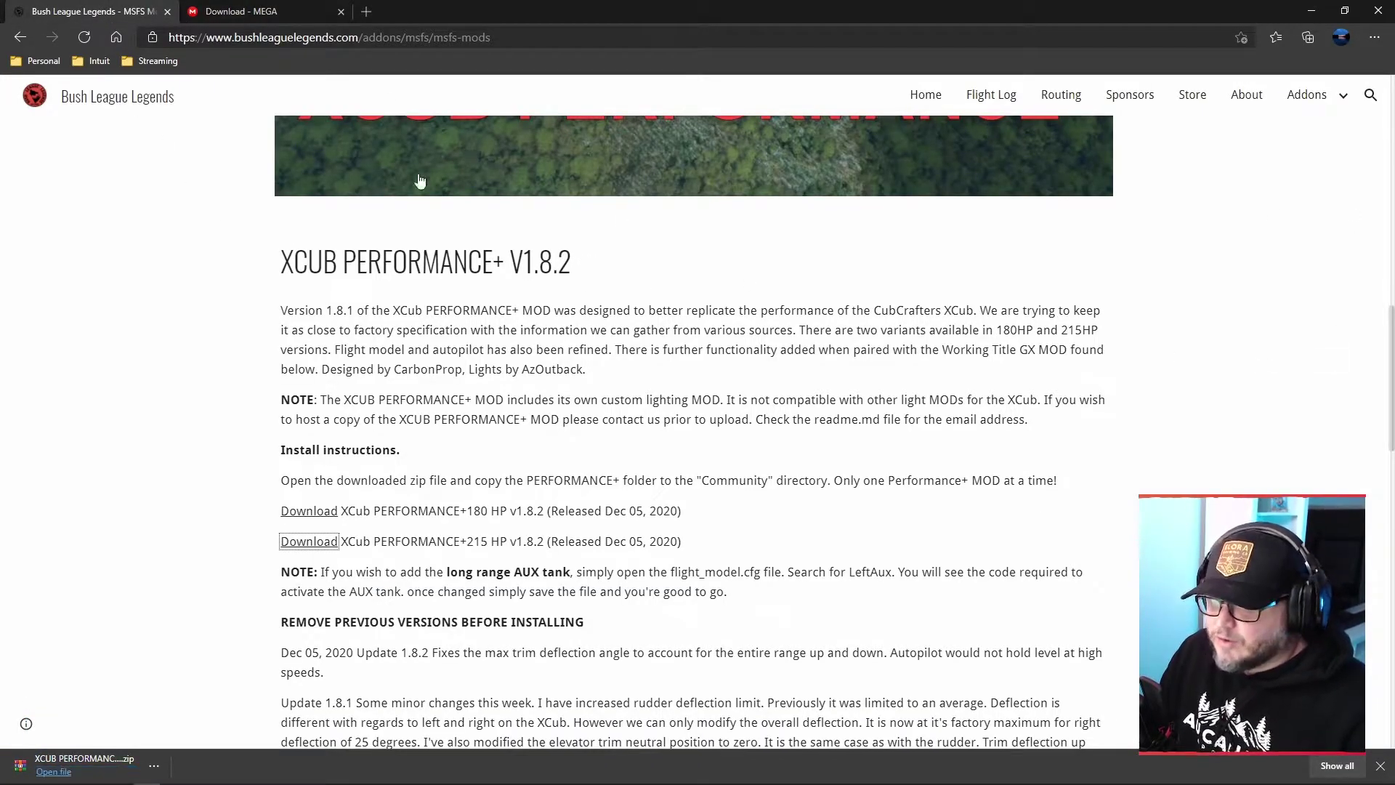
{"action": "left_click", "coordinate": [20, 38]}
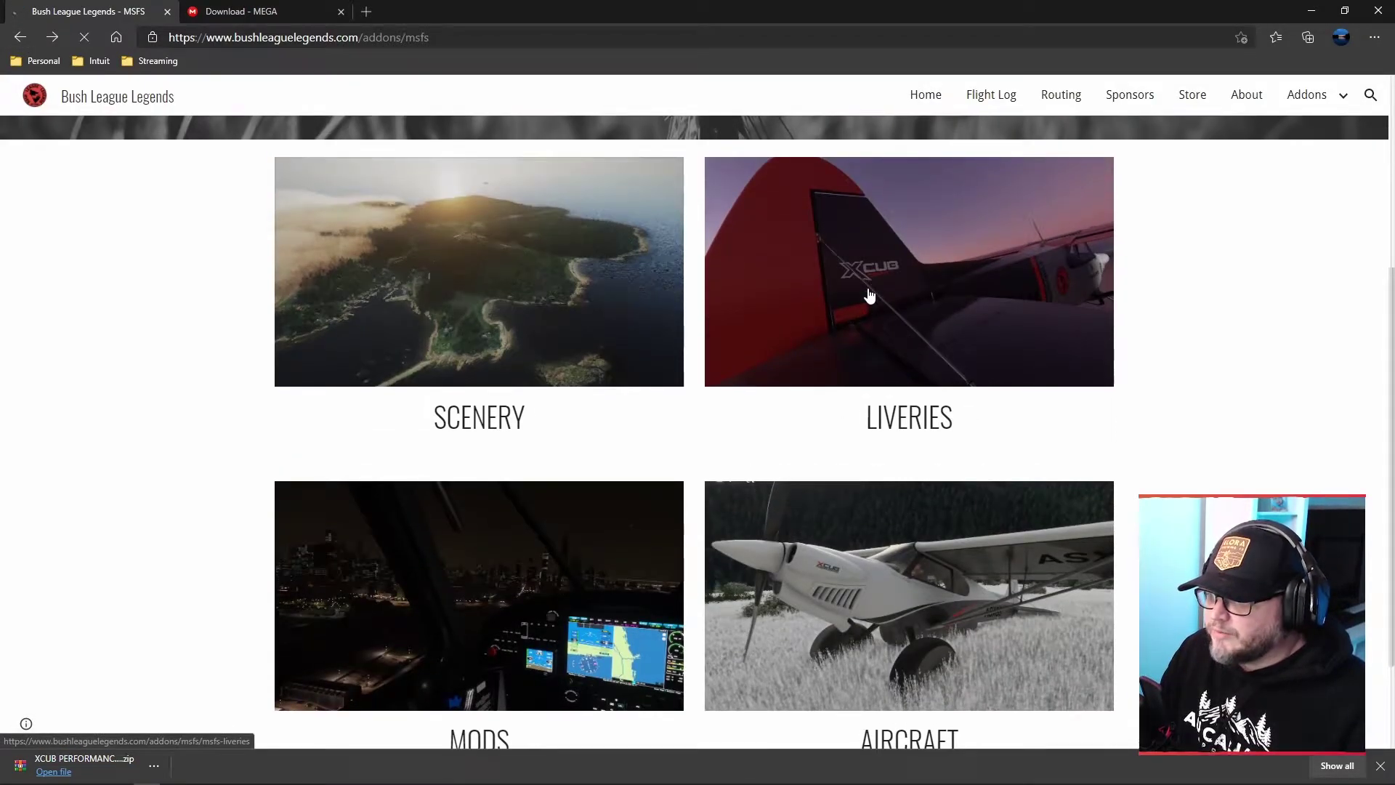
{"action": "left_click", "coordinate": [870, 294]}
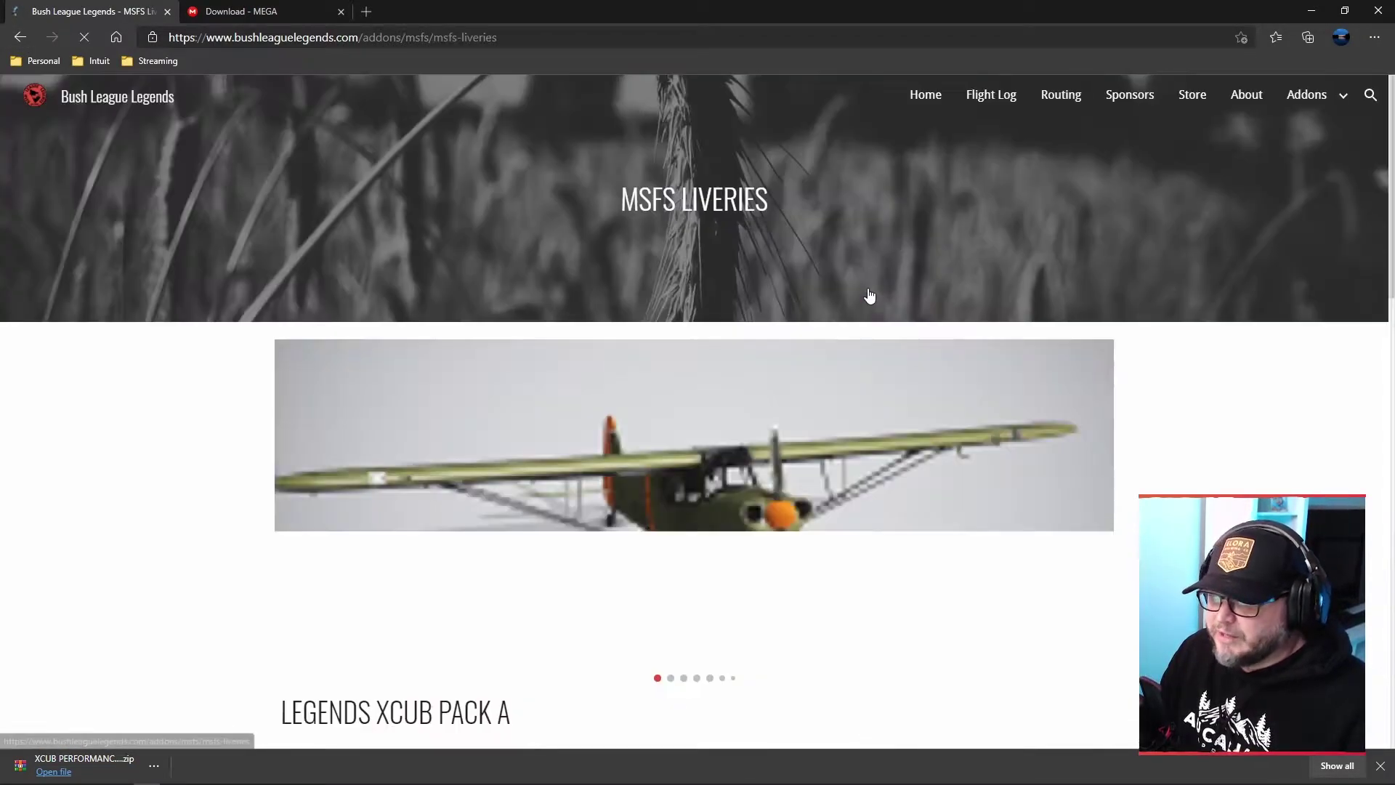
- Download the Legends XCub Pack A v2.4.2 liveries zip through MEGA and save it to the computer
{"action": "scroll", "coordinate": [227, 368], "scroll_direction": "down", "scroll_amount": 3}
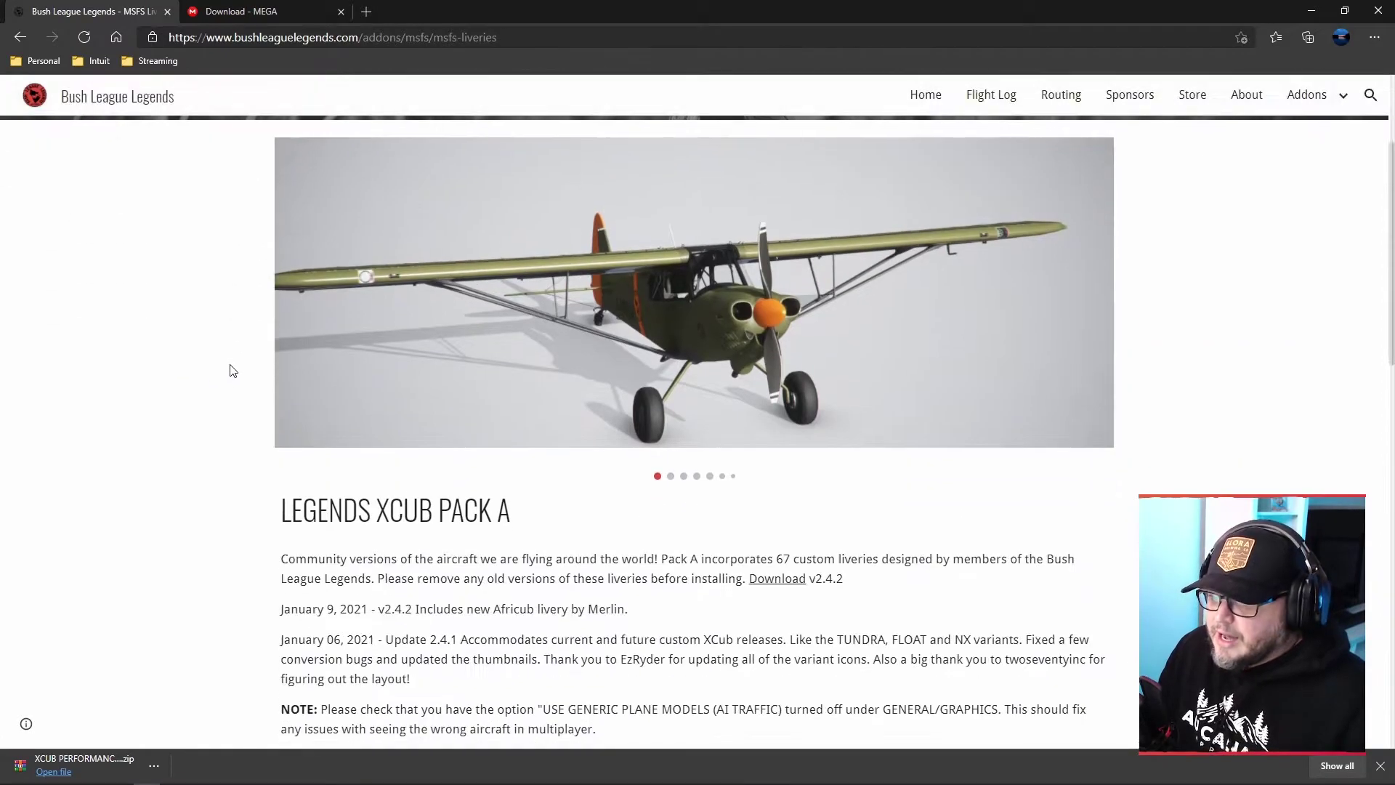
{"action": "scroll", "coordinate": [342, 351], "scroll_direction": "down", "scroll_amount": 1}
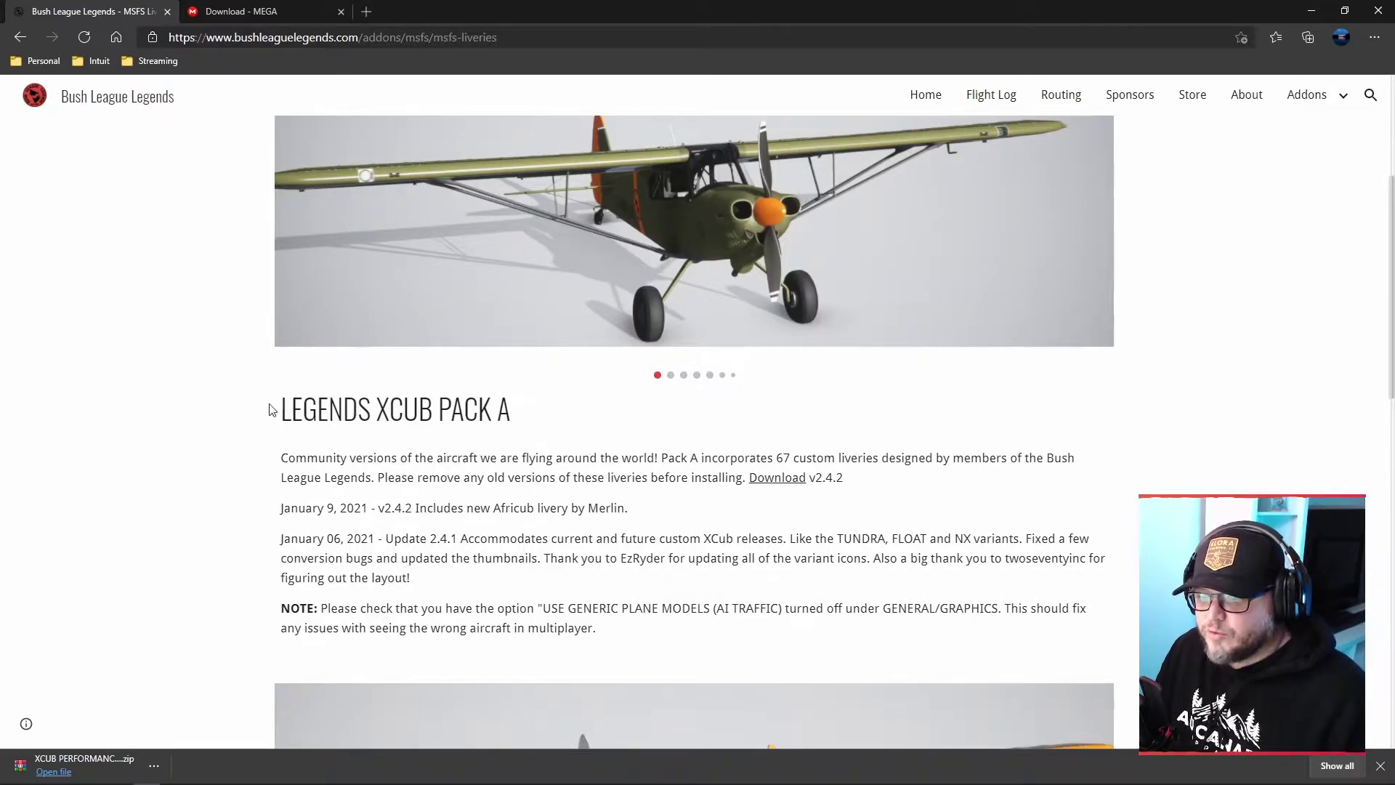
{"action": "left_click_drag", "start_coordinate": [274, 407], "coordinate": [484, 408]}
{"action": "left_click", "coordinate": [527, 409]}
{"action": "triple_click", "coordinate": [499, 410]}
{"action": "left_click", "coordinate": [518, 408]}
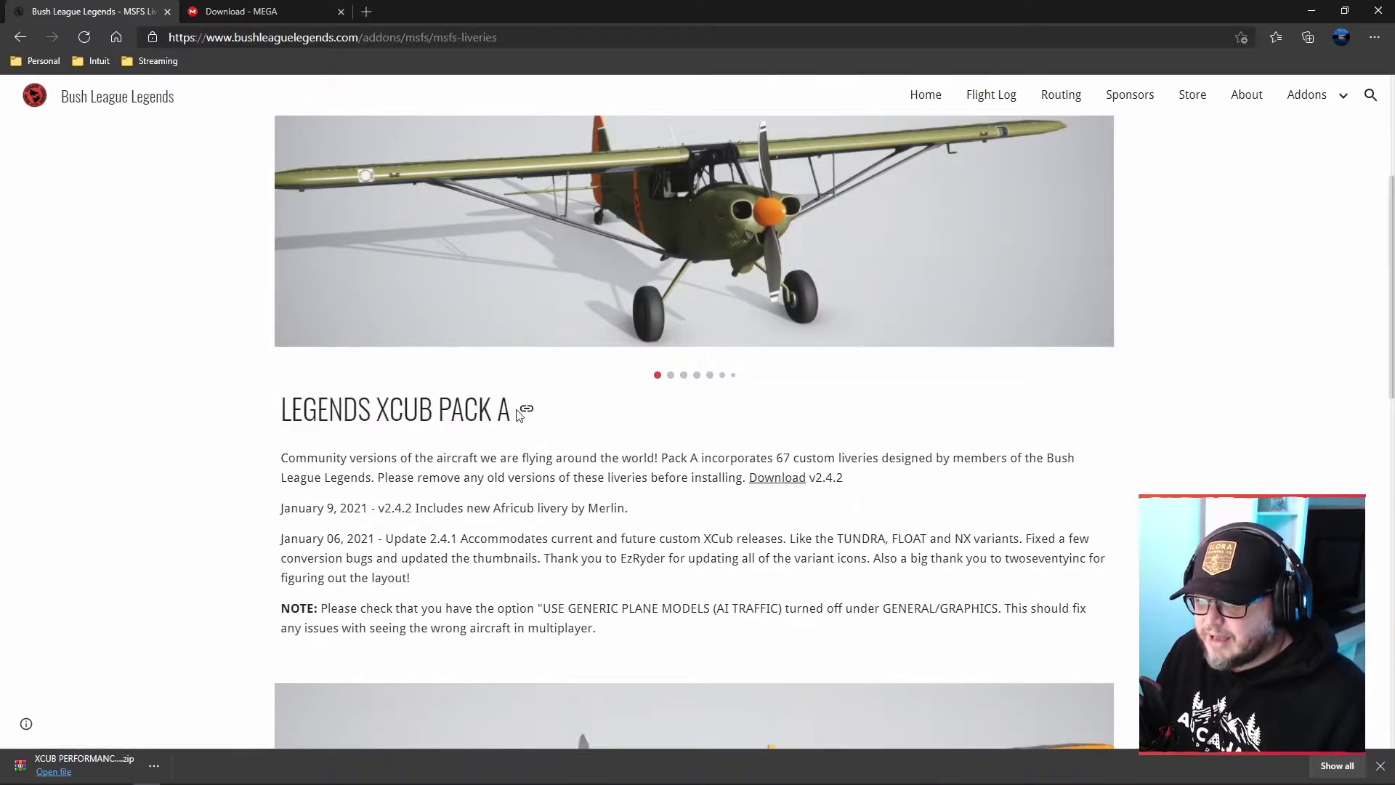
{"action": "left_click", "coordinate": [777, 478]}
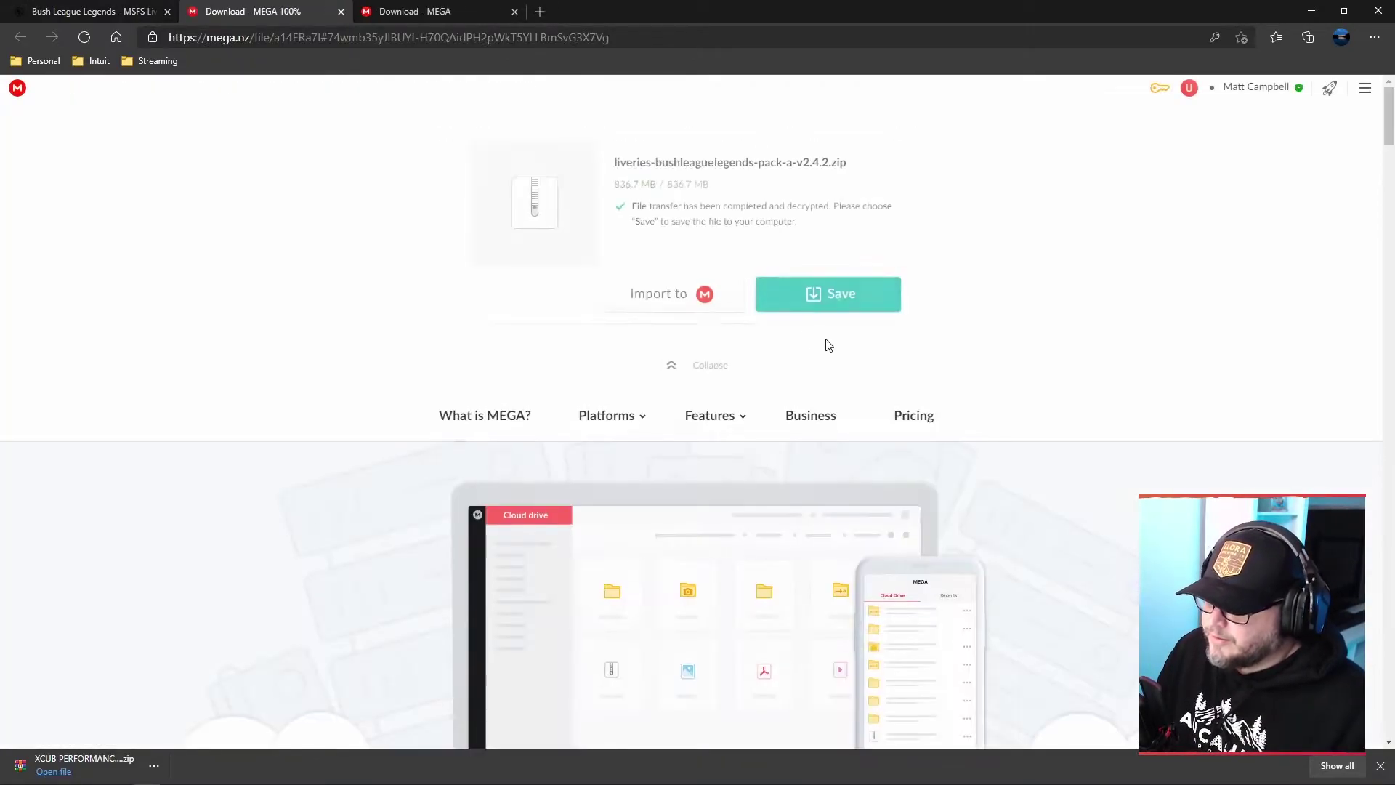
{"action": "left_click", "coordinate": [829, 312]}
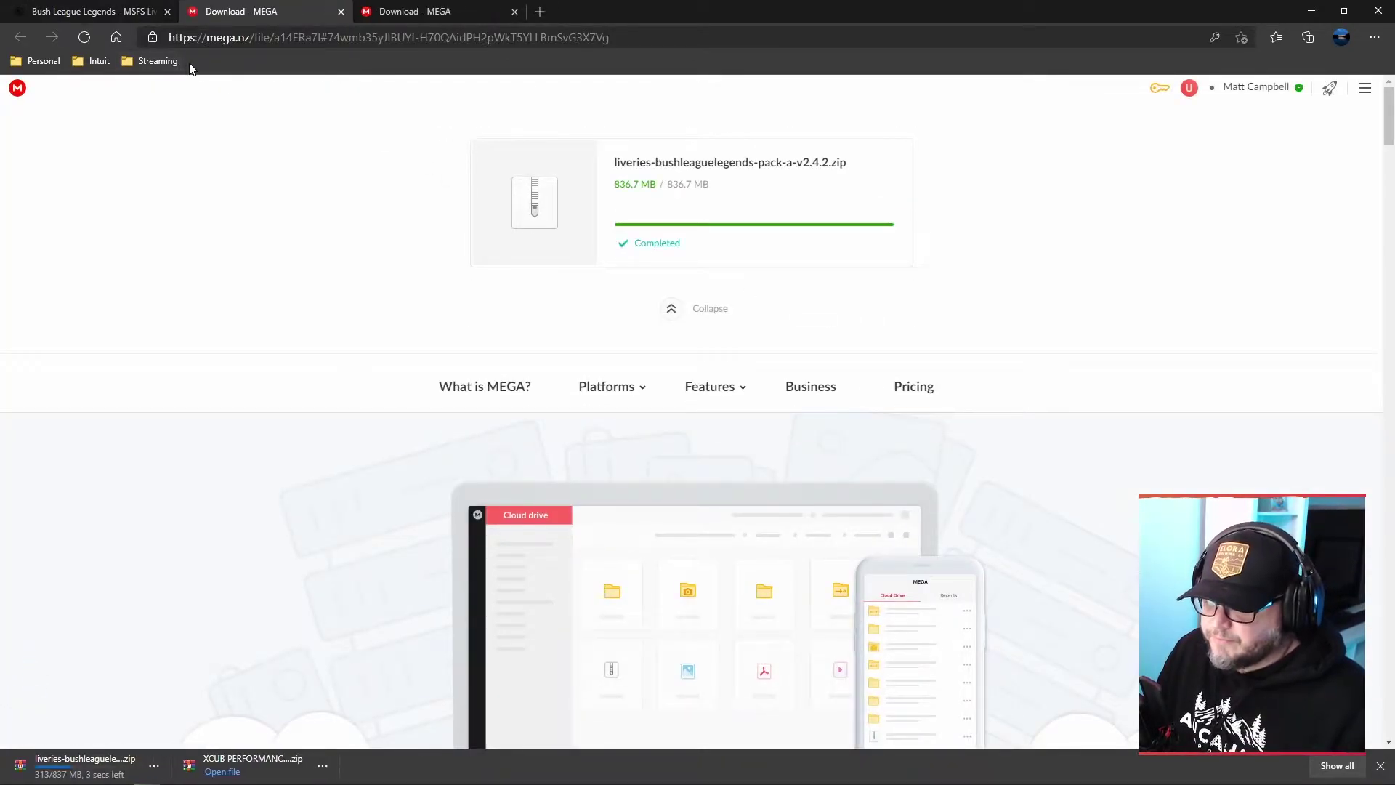
- Return to the Bush League Legends liveries page and review the Legends XCub Pack A and Pack B descriptions
{"action": "left_click", "coordinate": [94, 9]}
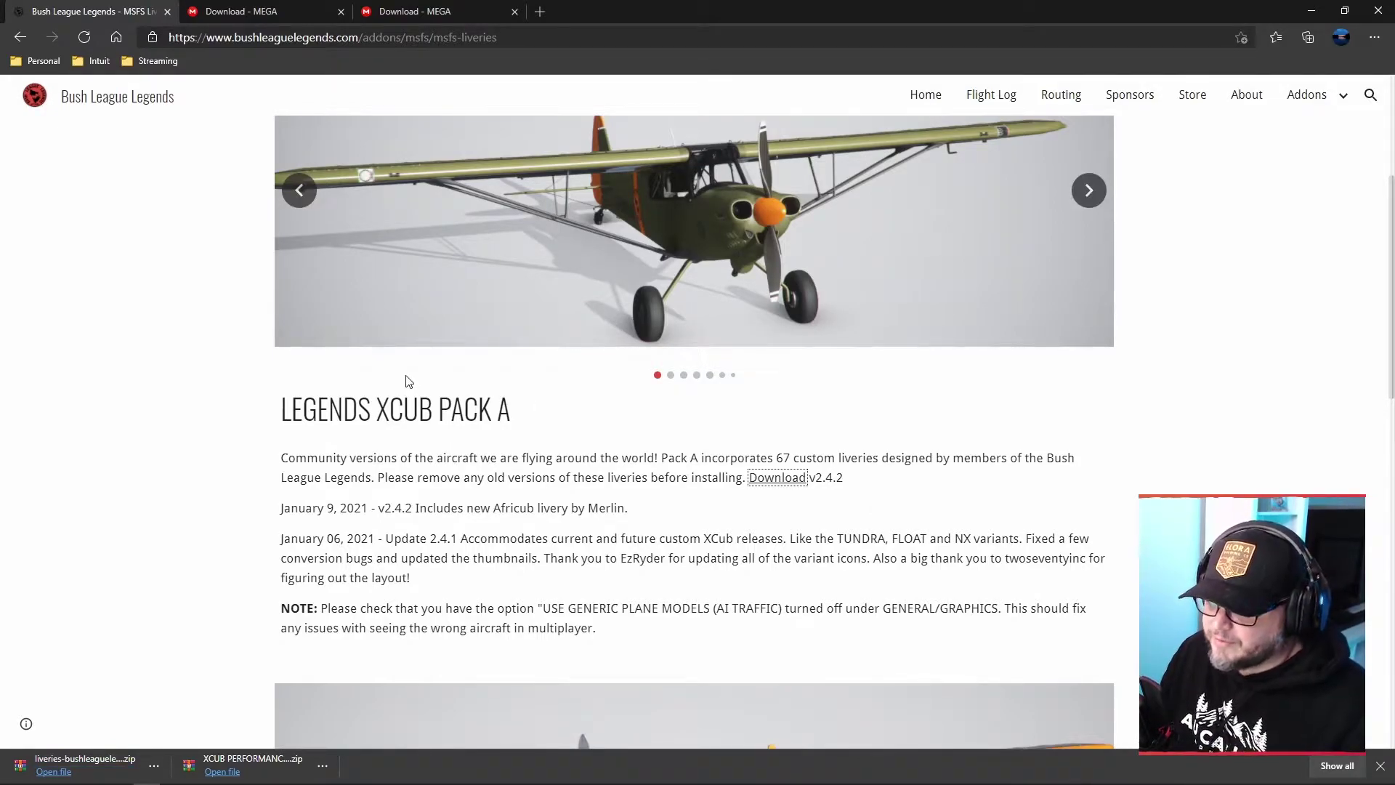
{"action": "scroll", "coordinate": [409, 382], "scroll_direction": "down", "scroll_amount": 1}
{"action": "scroll", "coordinate": [467, 398], "scroll_direction": "down", "scroll_amount": 4}
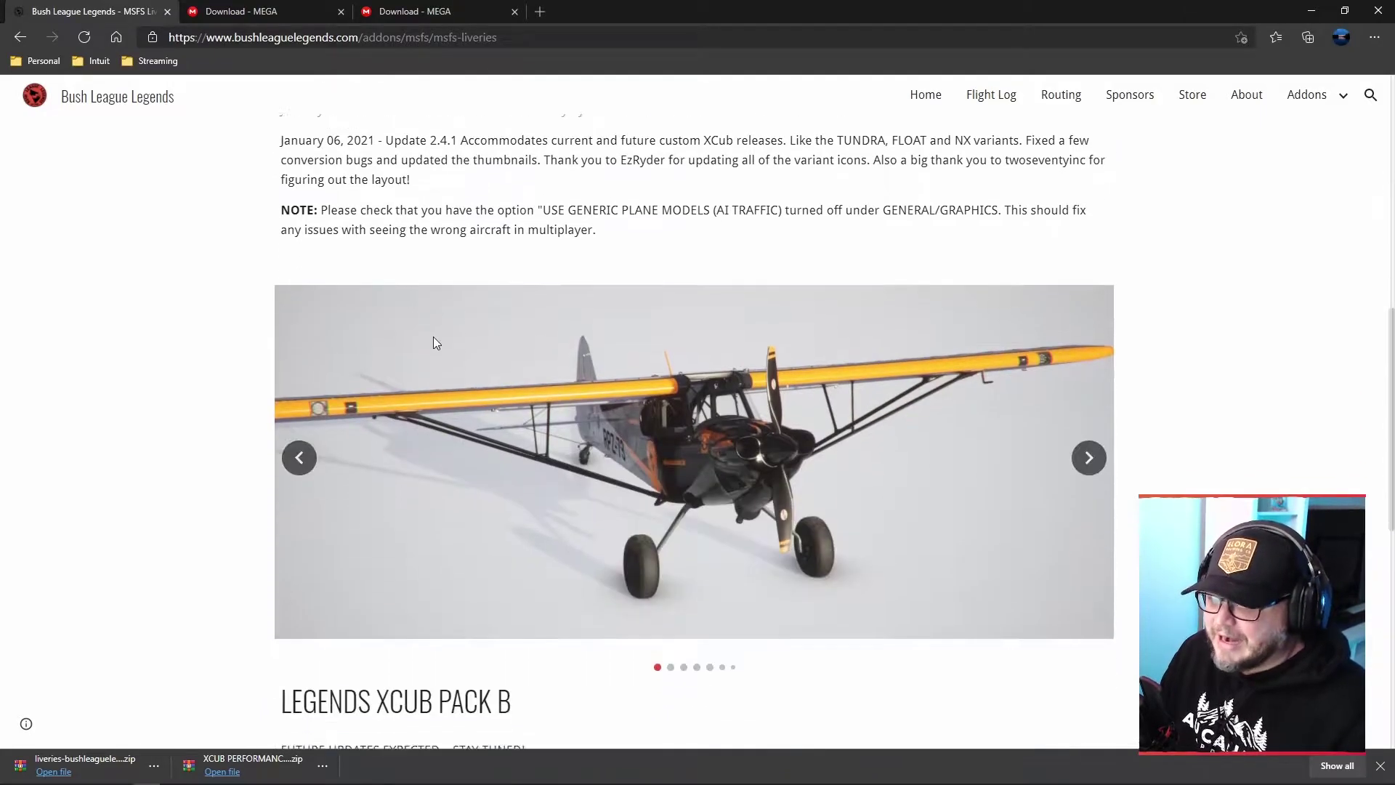
{"action": "scroll", "coordinate": [432, 333], "scroll_direction": "down", "scroll_amount": 4}
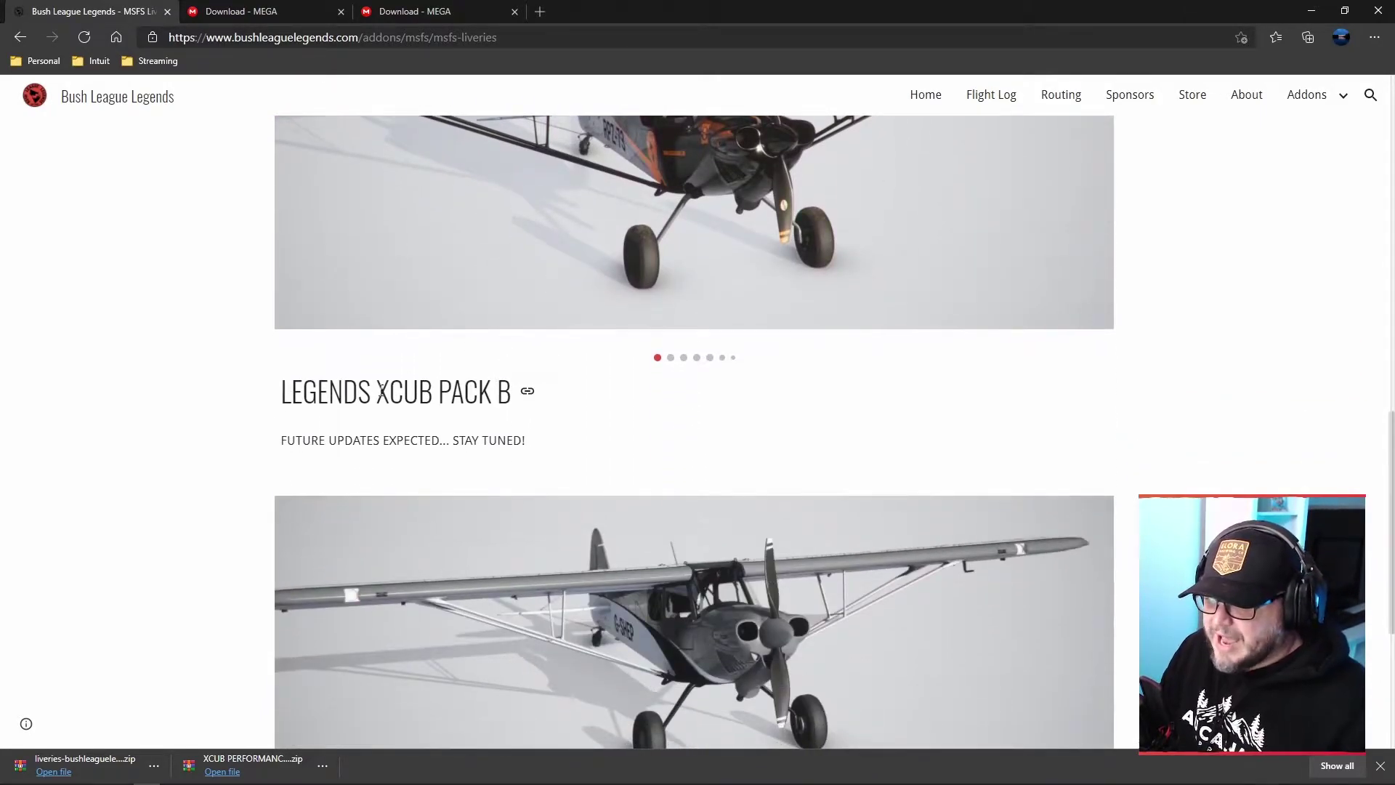
{"action": "scroll", "coordinate": [473, 398], "scroll_direction": "up", "scroll_amount": 8}
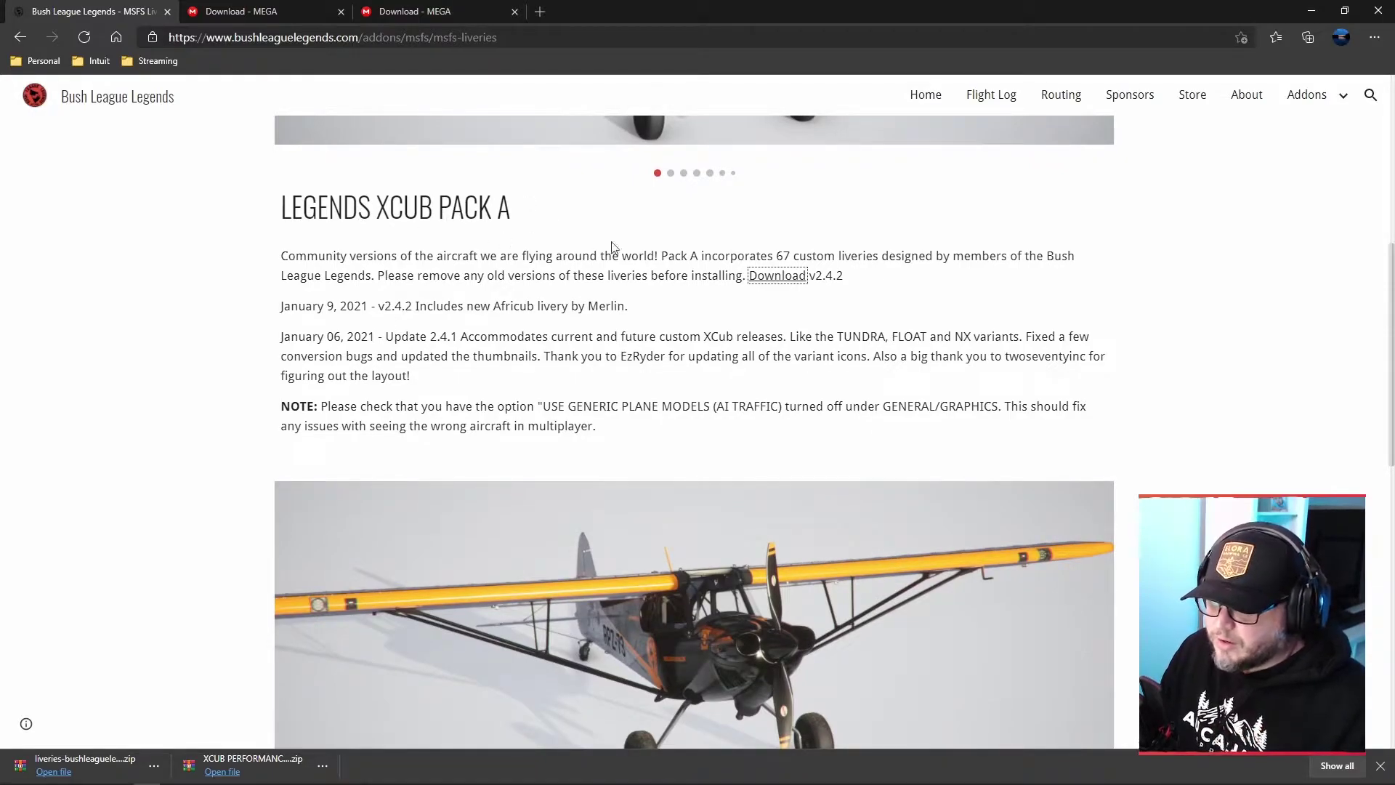
{"action": "left_click_drag", "start_coordinate": [777, 255], "coordinate": [847, 260]}
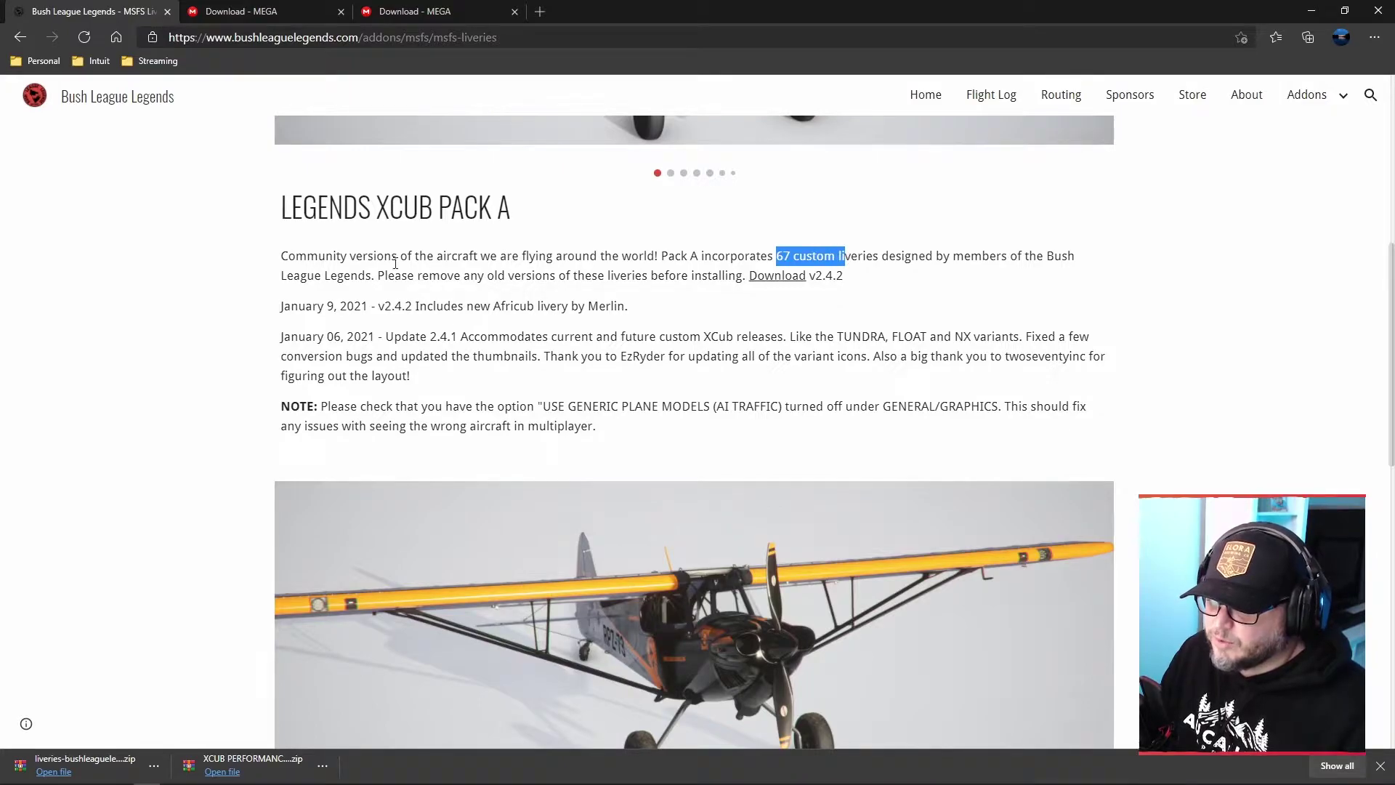
{"action": "scroll", "coordinate": [308, 261], "scroll_direction": "down", "scroll_amount": 7}
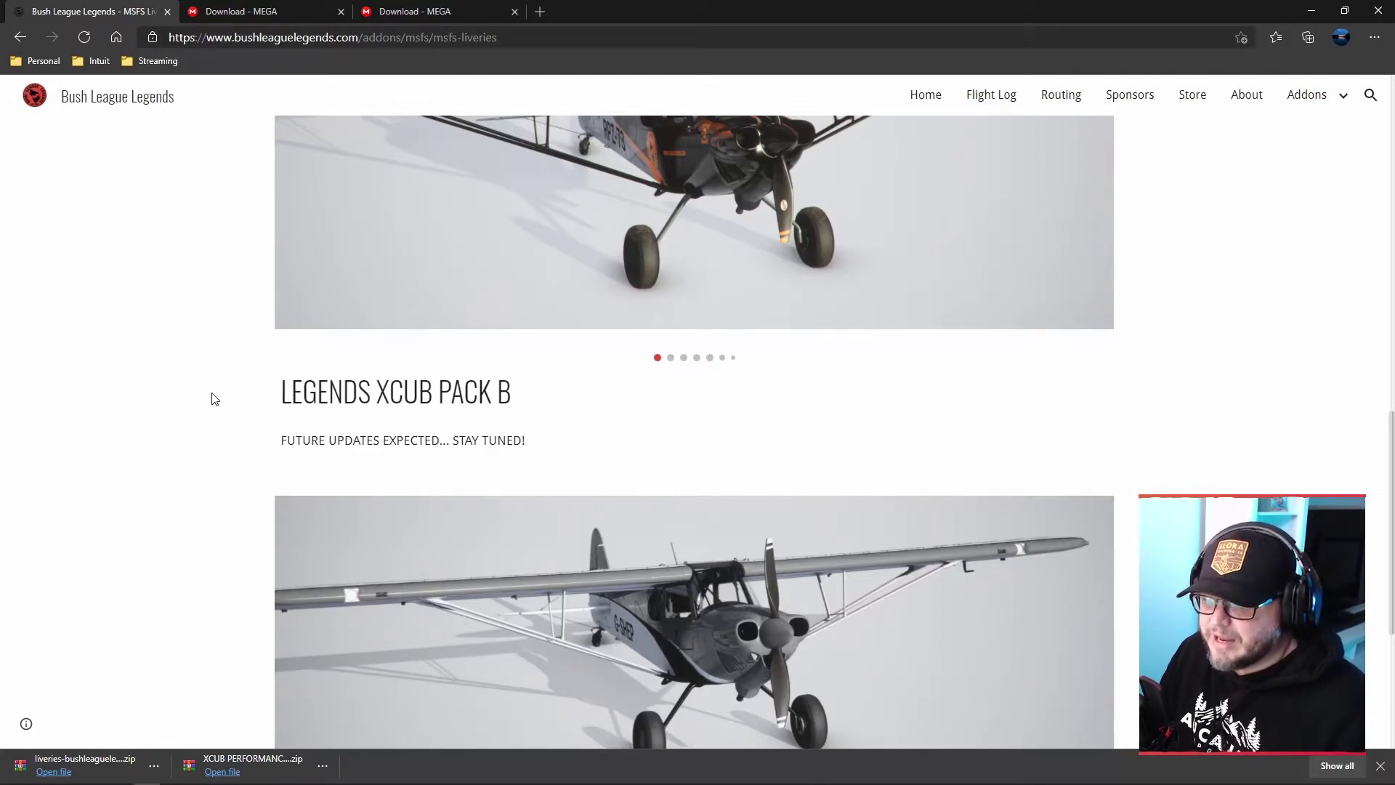
- Download the Signature X Pack v1.5.1 liveries zip from the liveries page through MEGA
{"action": "scroll", "coordinate": [213, 397], "scroll_direction": "down", "scroll_amount": 4}
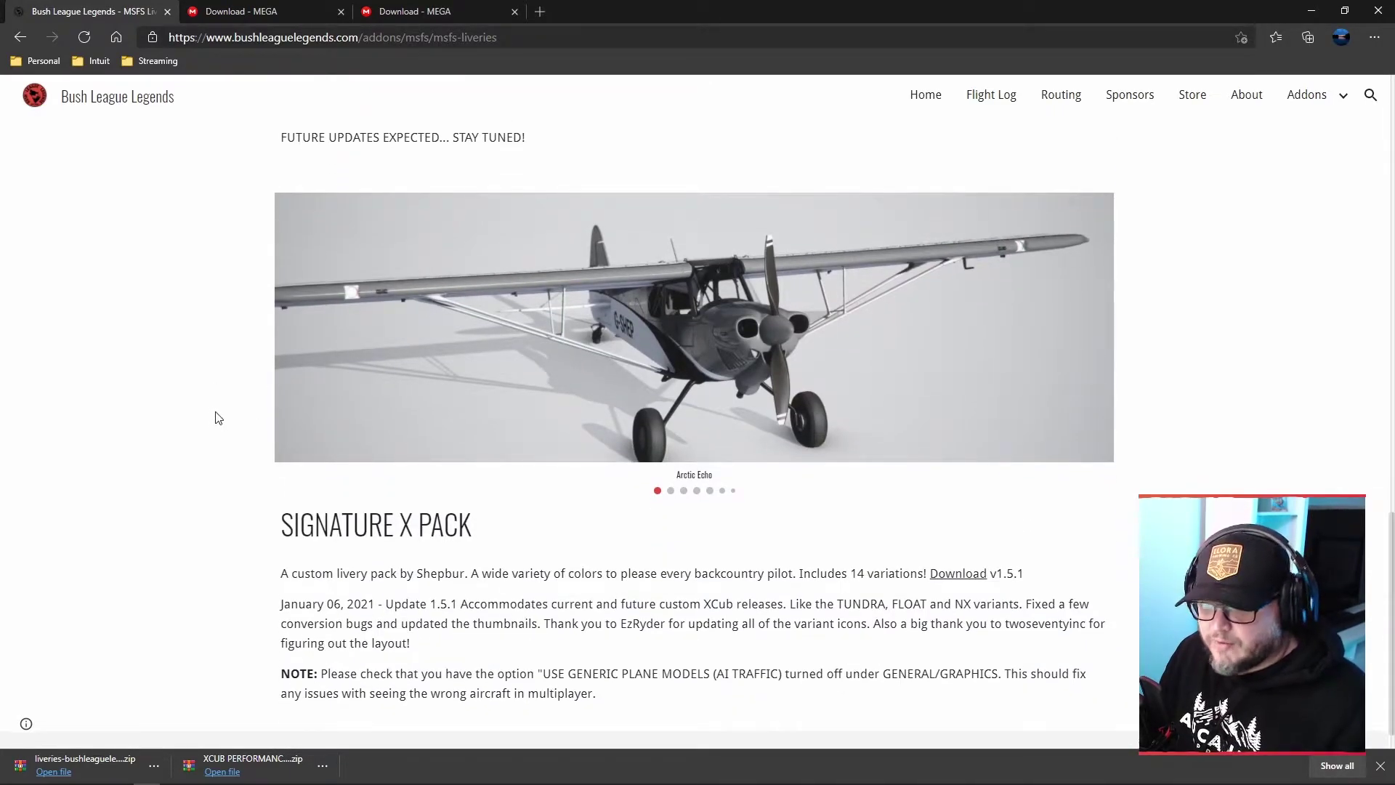
{"action": "triple_click", "coordinate": [476, 525]}
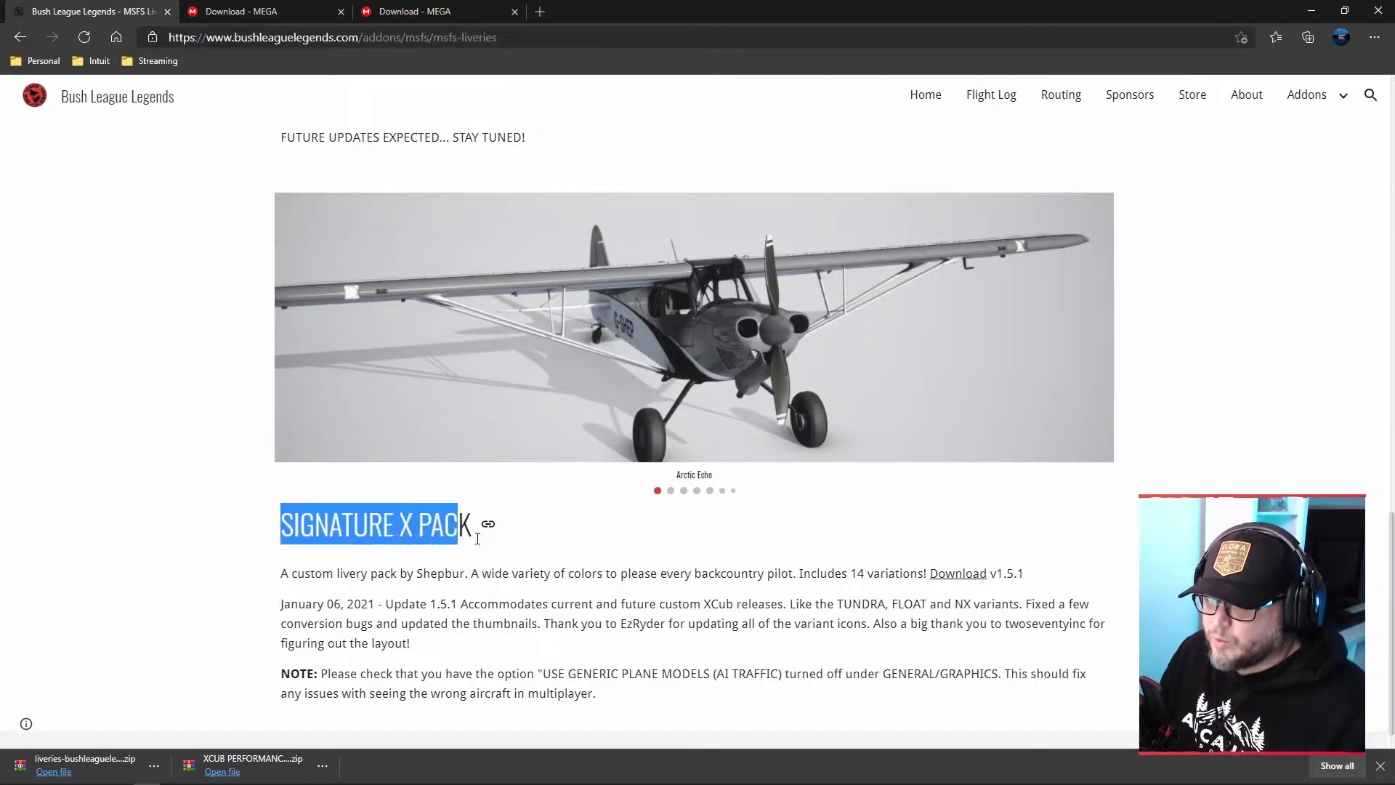
{"action": "left_click", "coordinate": [484, 538]}
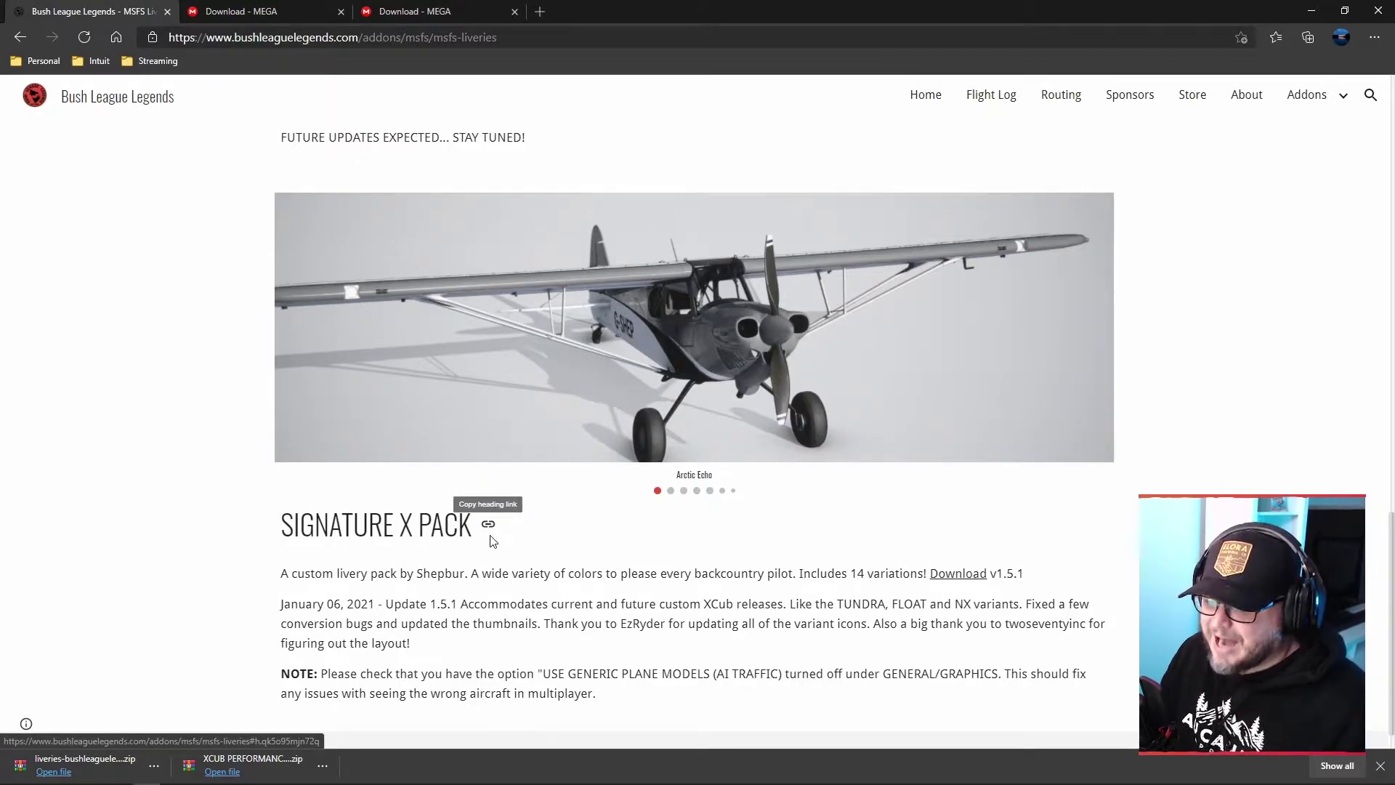
{"action": "left_click", "coordinate": [490, 534]}
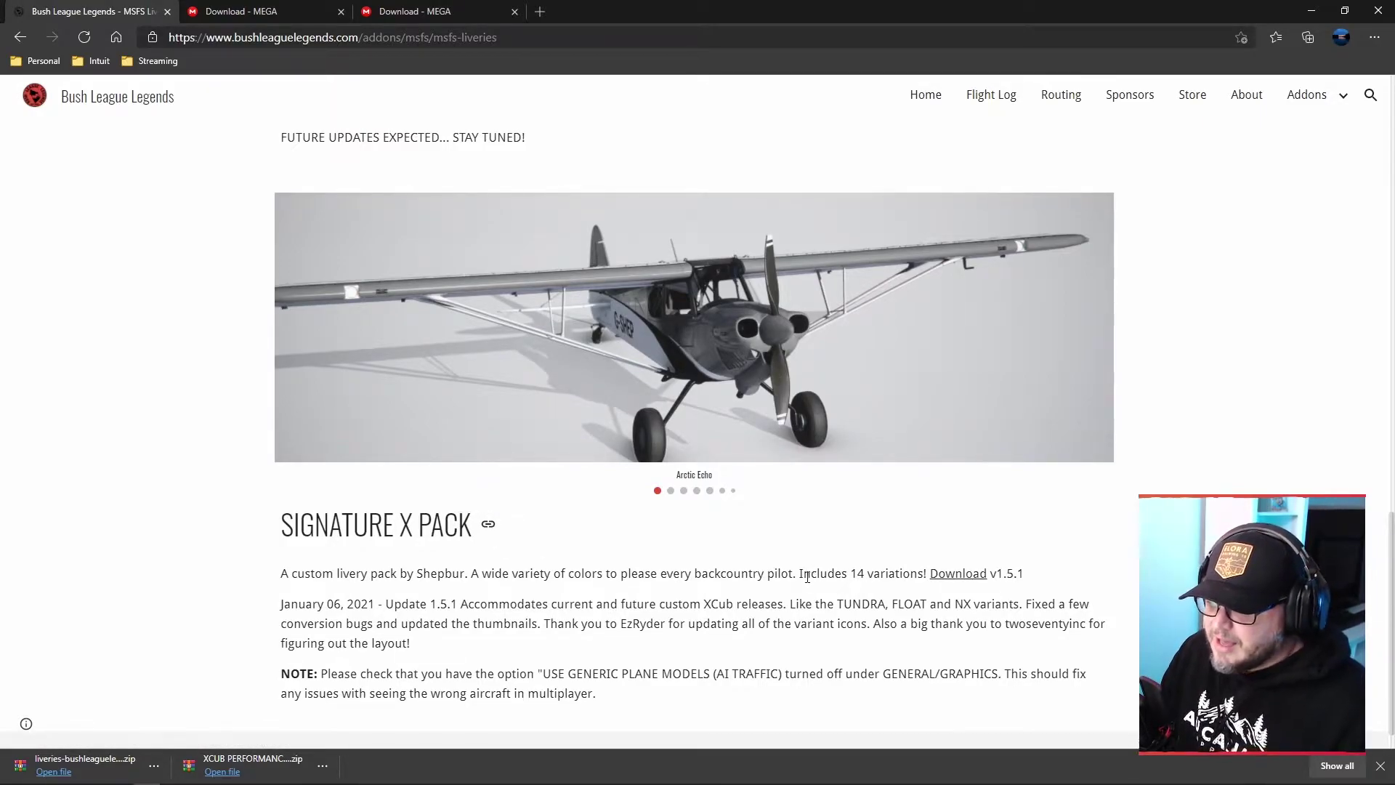
{"action": "left_click_drag", "start_coordinate": [800, 574], "coordinate": [918, 574]}
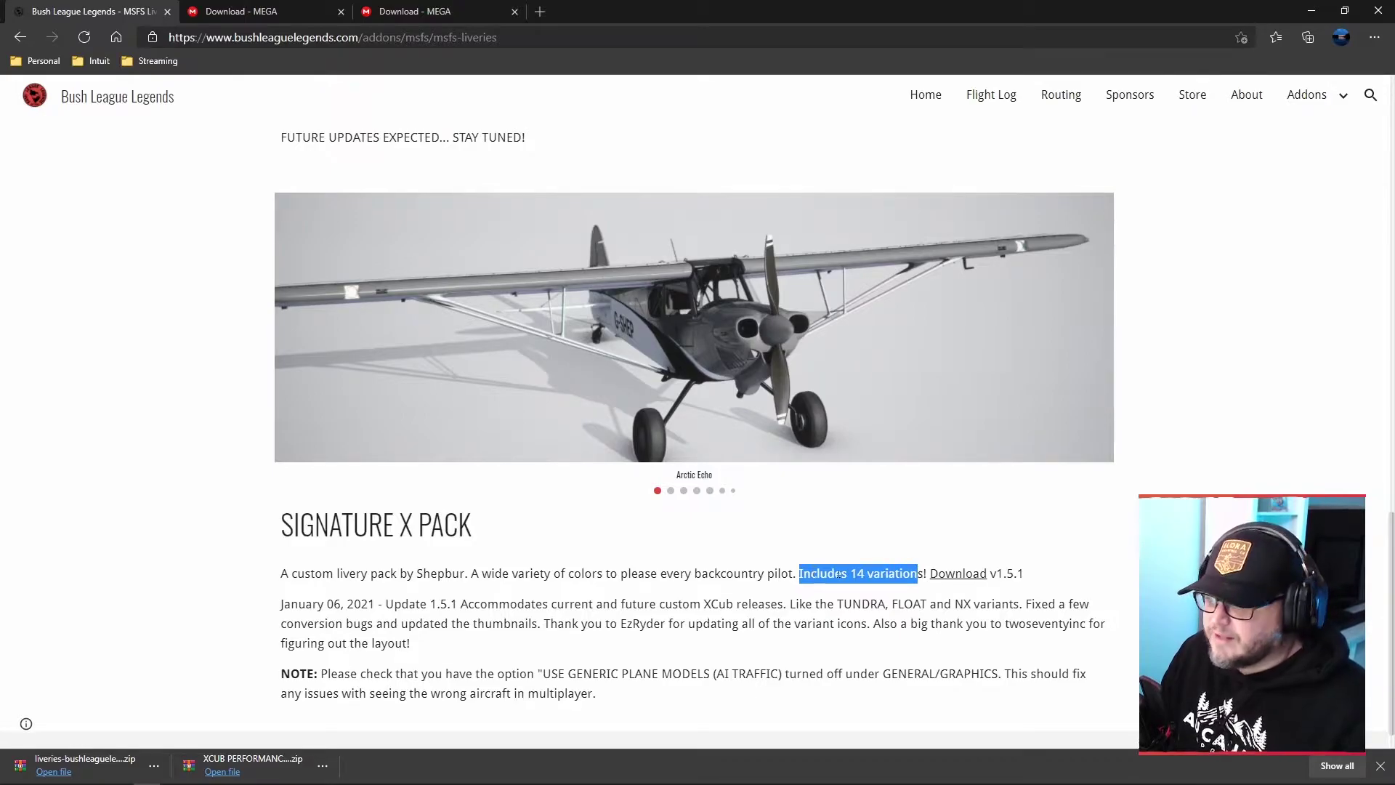
{"action": "left_click", "coordinate": [956, 575]}
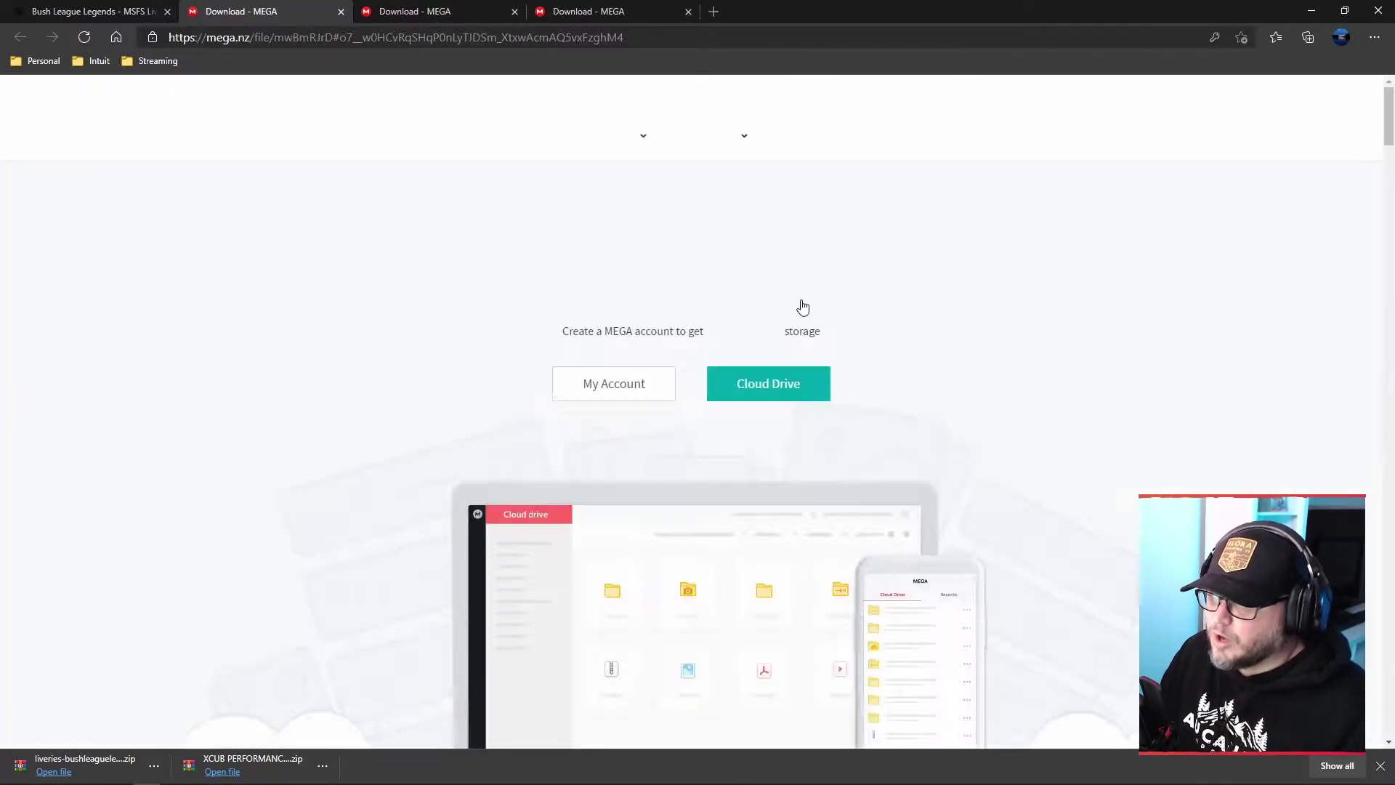
{"action": "left_click", "coordinate": [811, 310]}
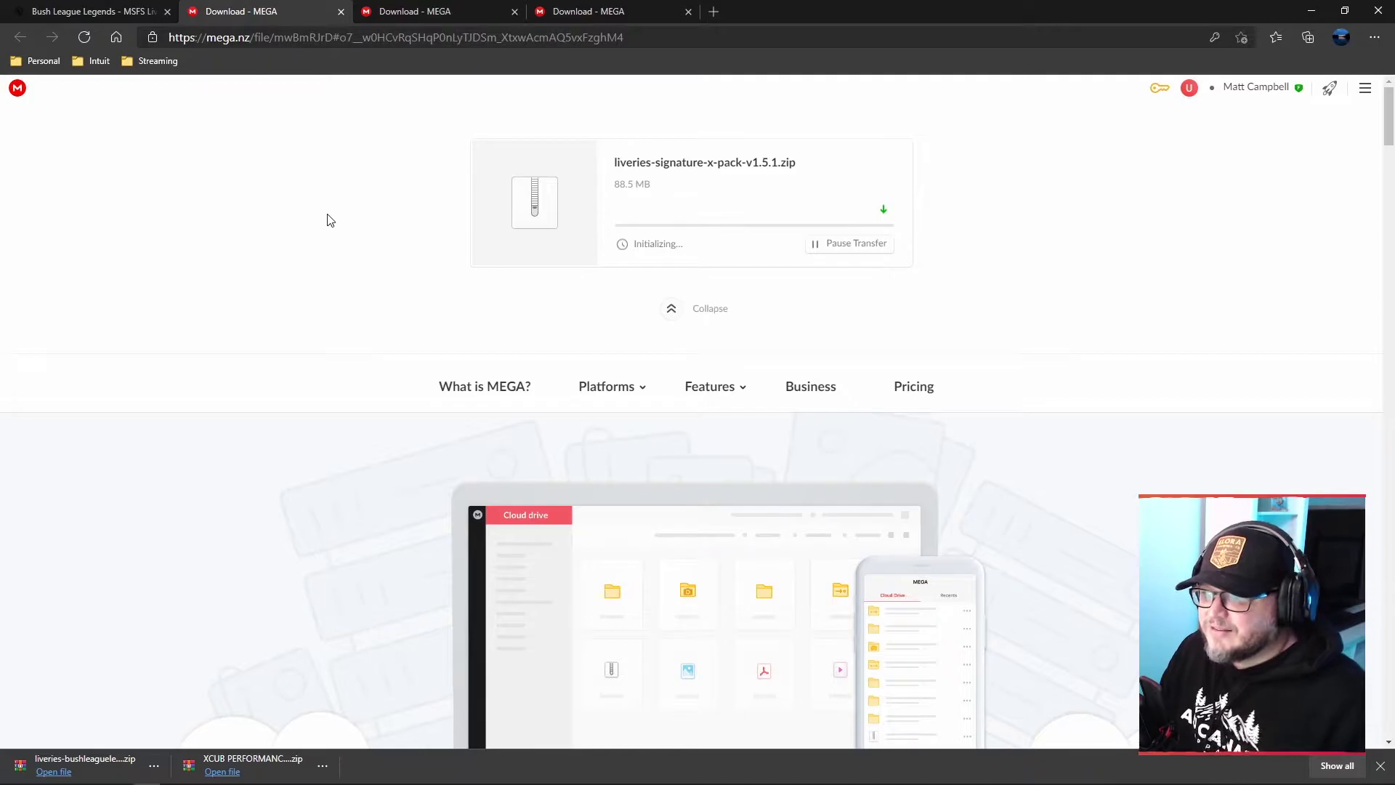
- Return to the Bush League Legends site's MSFS add-on categories and open the Aircraft page
{"action": "key", "text": "ctrl+shift+Tab"}
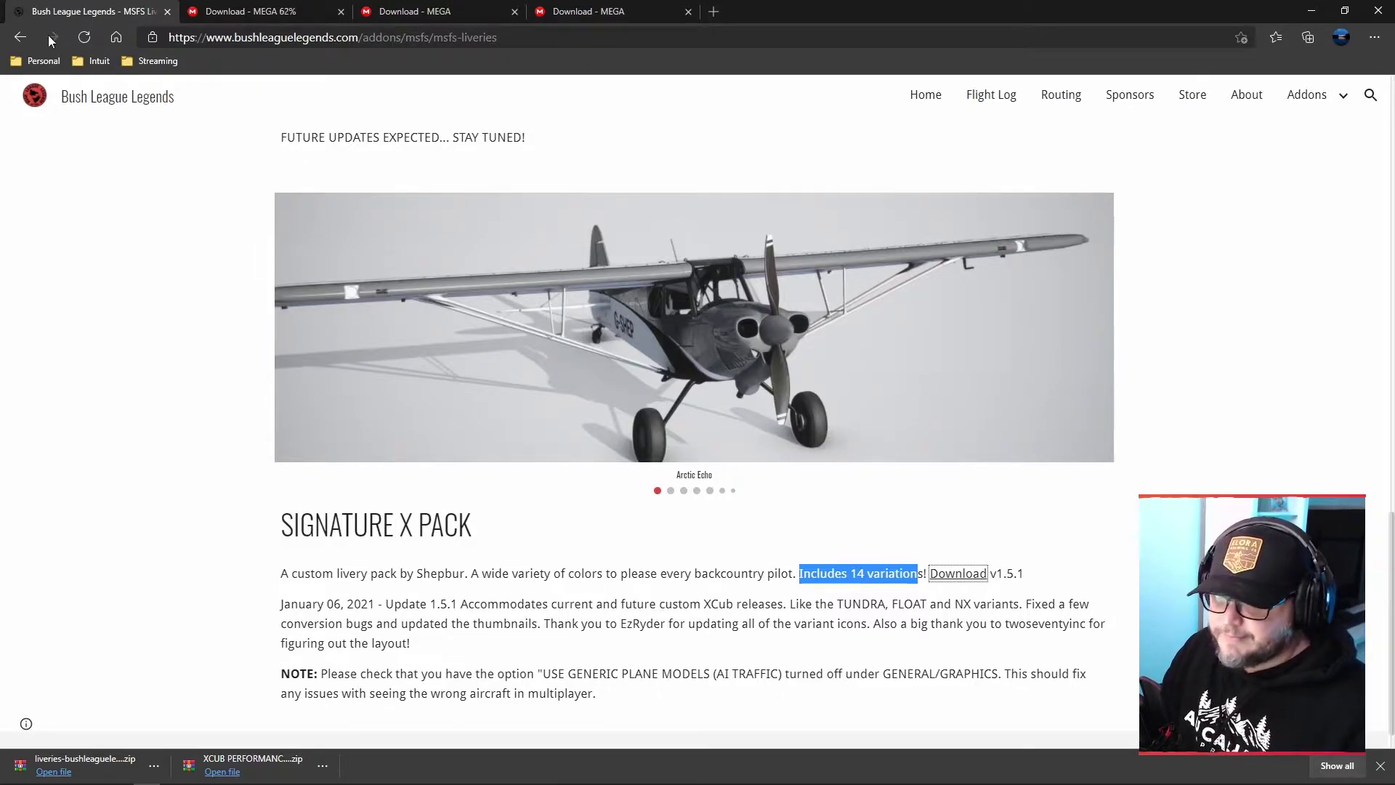
{"action": "left_click", "coordinate": [19, 37]}
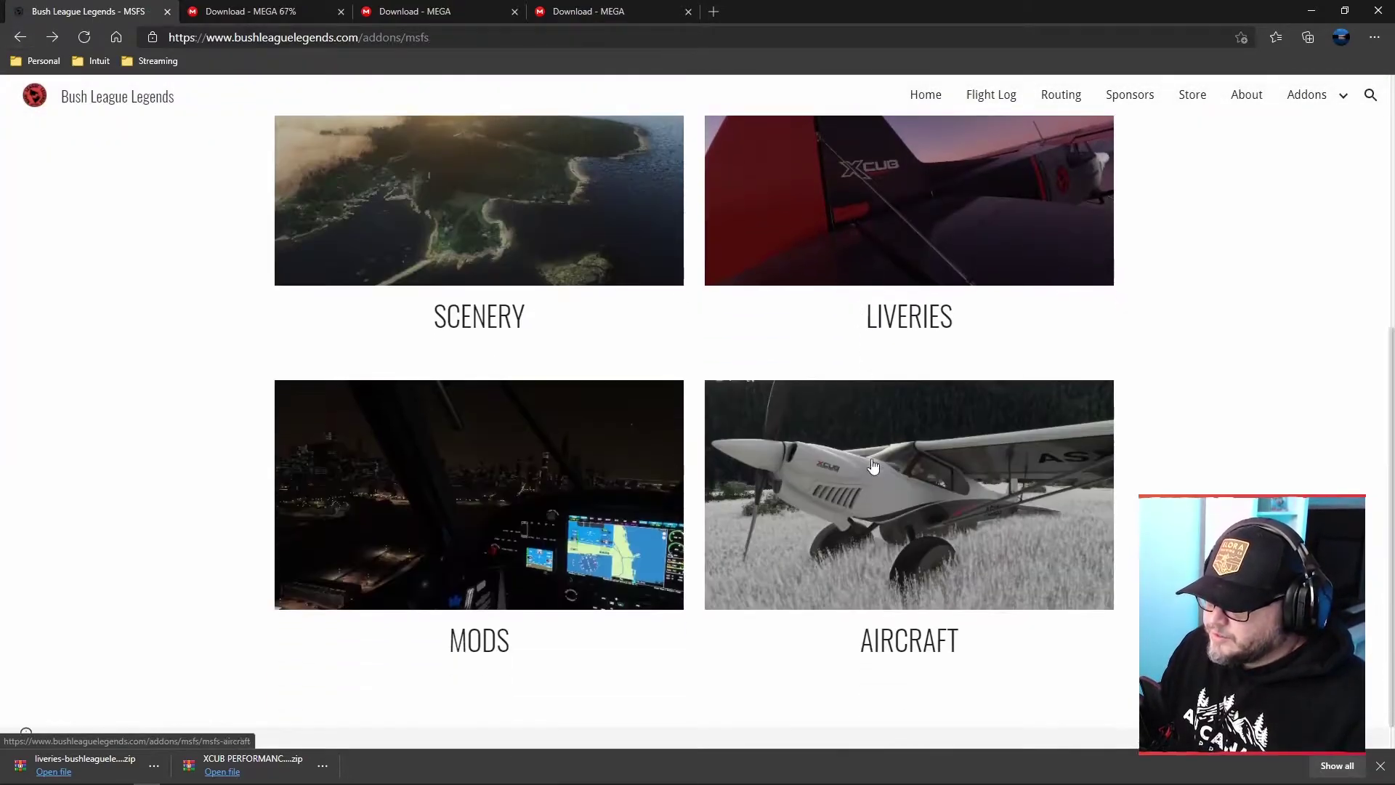
{"action": "left_click", "coordinate": [880, 470]}
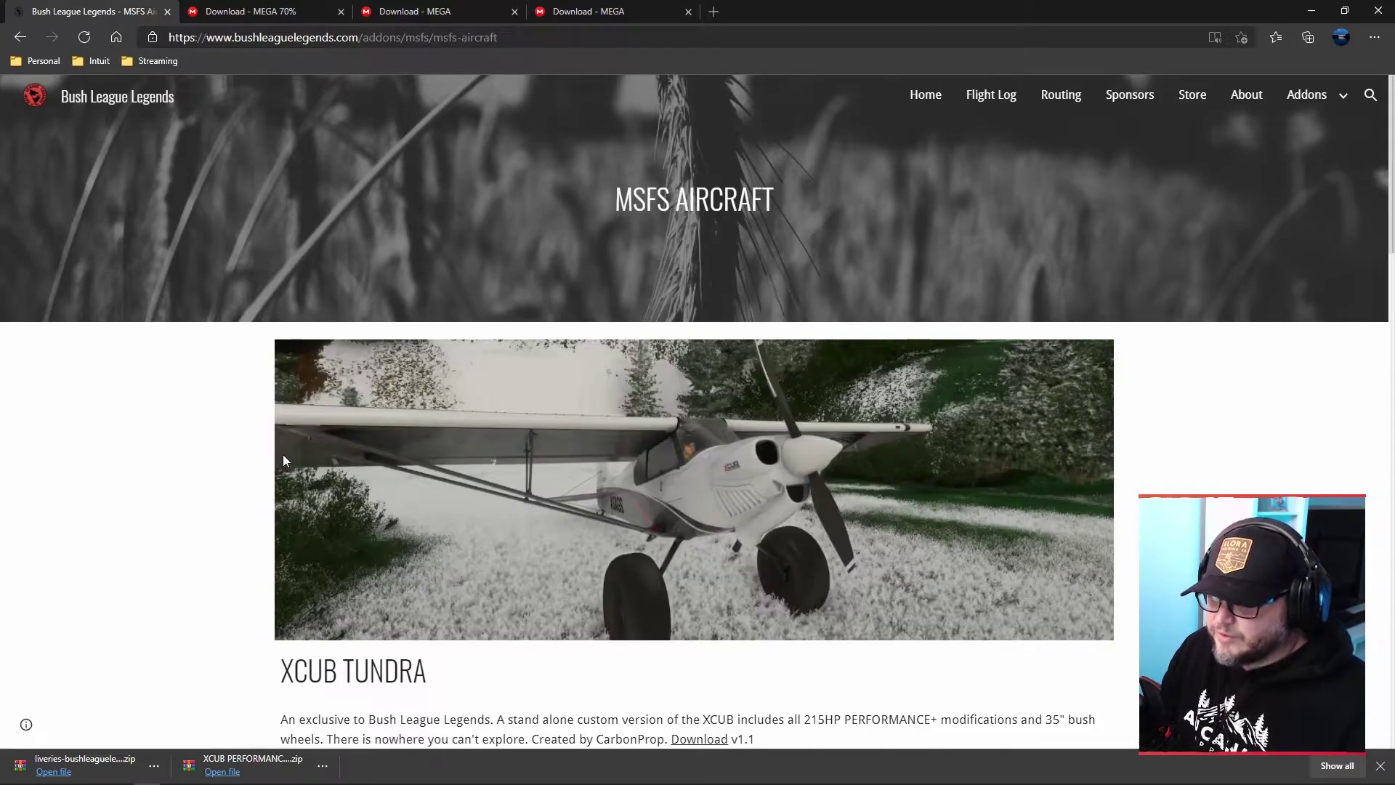
- Download the XCub Tundra v1.1 aircraft zip through MEGA and save it to the computer
{"action": "scroll", "coordinate": [284, 460], "scroll_direction": "down", "scroll_amount": 1}
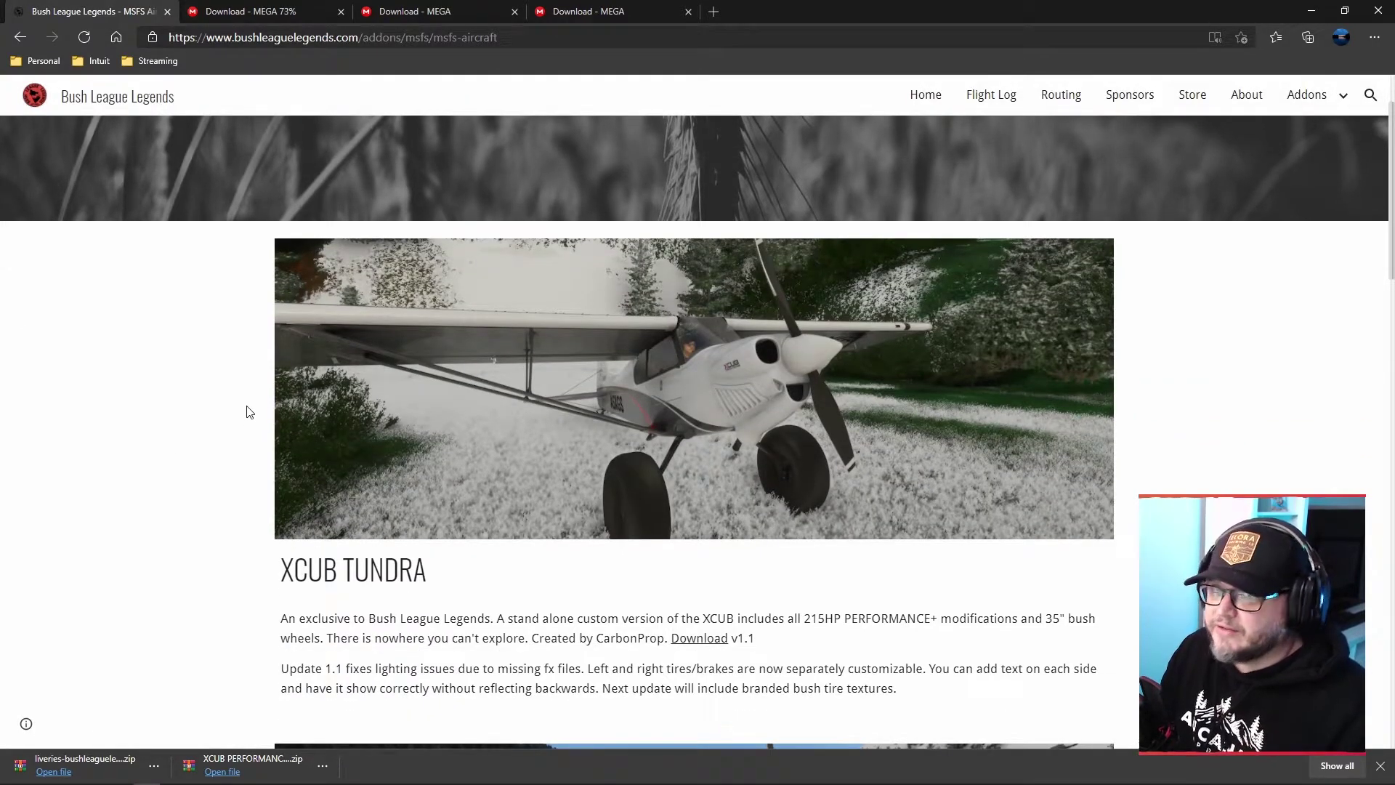
{"action": "scroll", "coordinate": [250, 412], "scroll_direction": "down", "scroll_amount": 2}
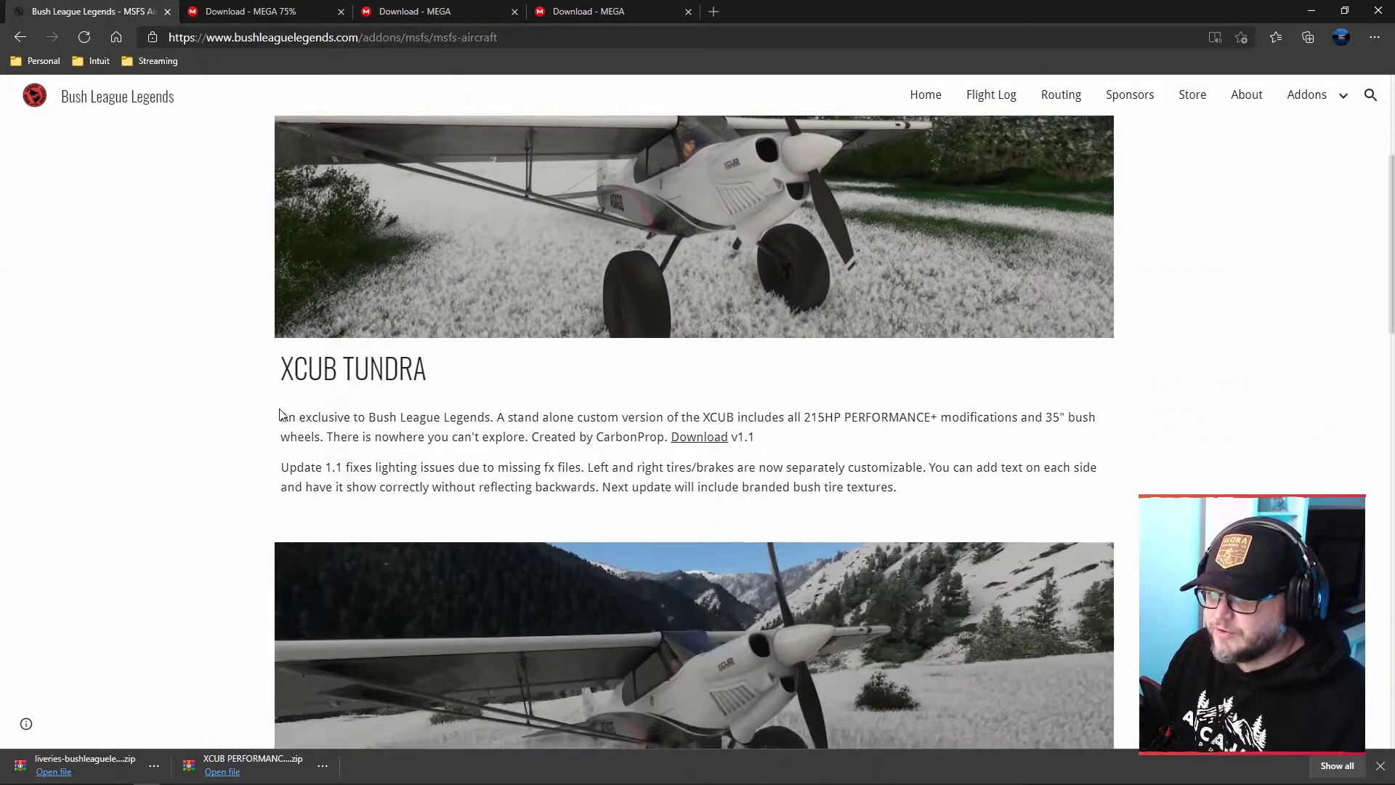
{"action": "left_click", "coordinate": [700, 436]}
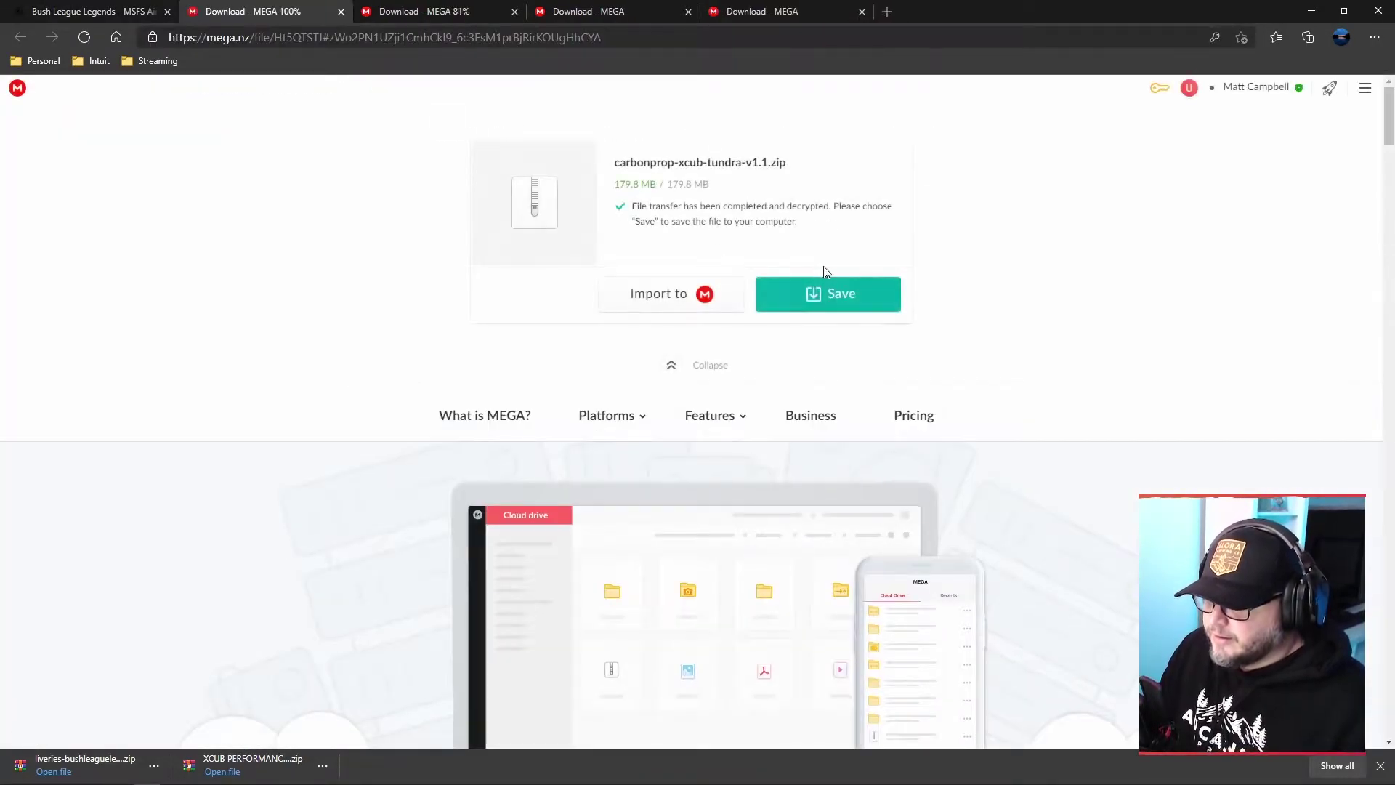
{"action": "left_click", "coordinate": [839, 298]}
- Return to the aircraft page and download the XCub Tundra Cargo v1.1 zip through MEGA
{"action": "key", "text": "ctrl+shift+Tab"}
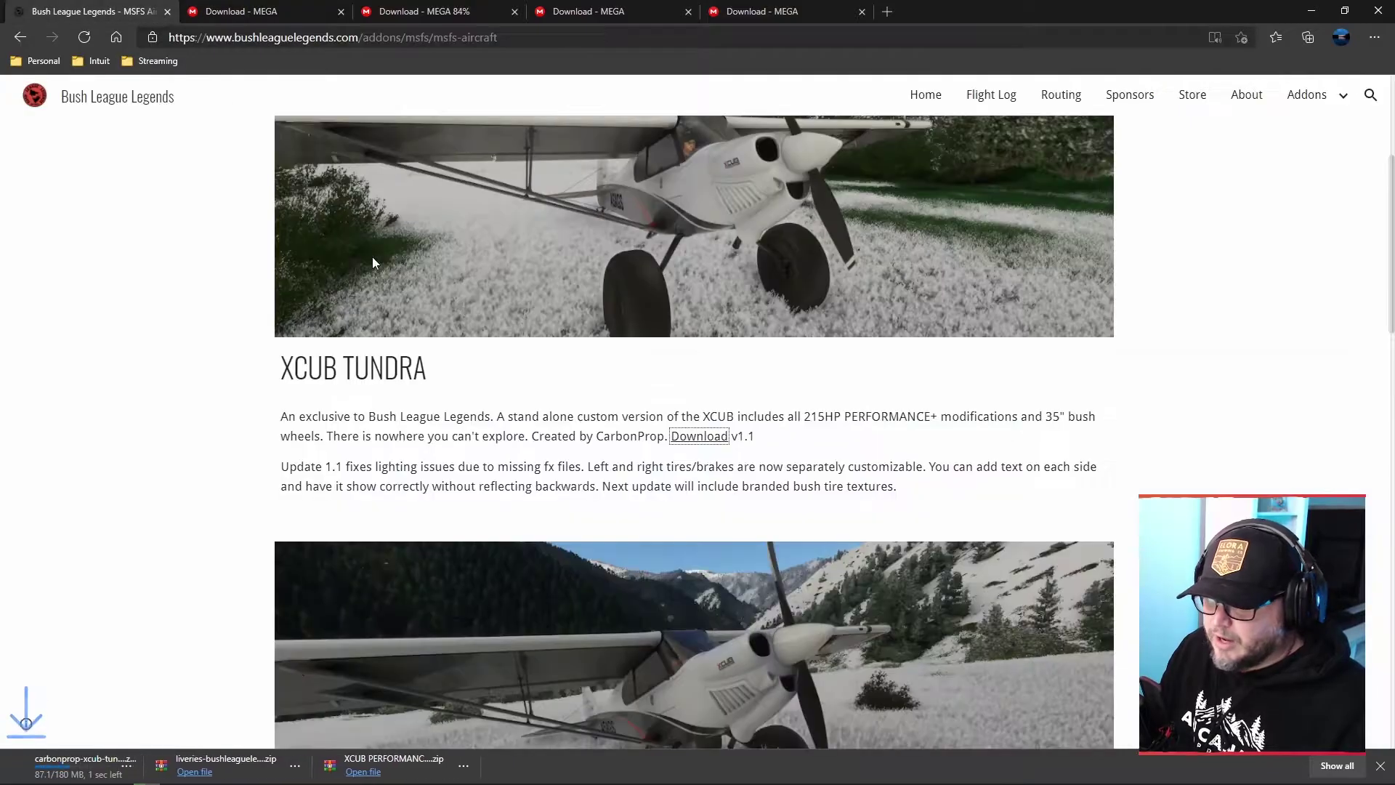
{"action": "scroll", "coordinate": [280, 318], "scroll_direction": "down", "scroll_amount": 3}
{"action": "scroll", "coordinate": [280, 318], "scroll_direction": "down", "scroll_amount": 2}
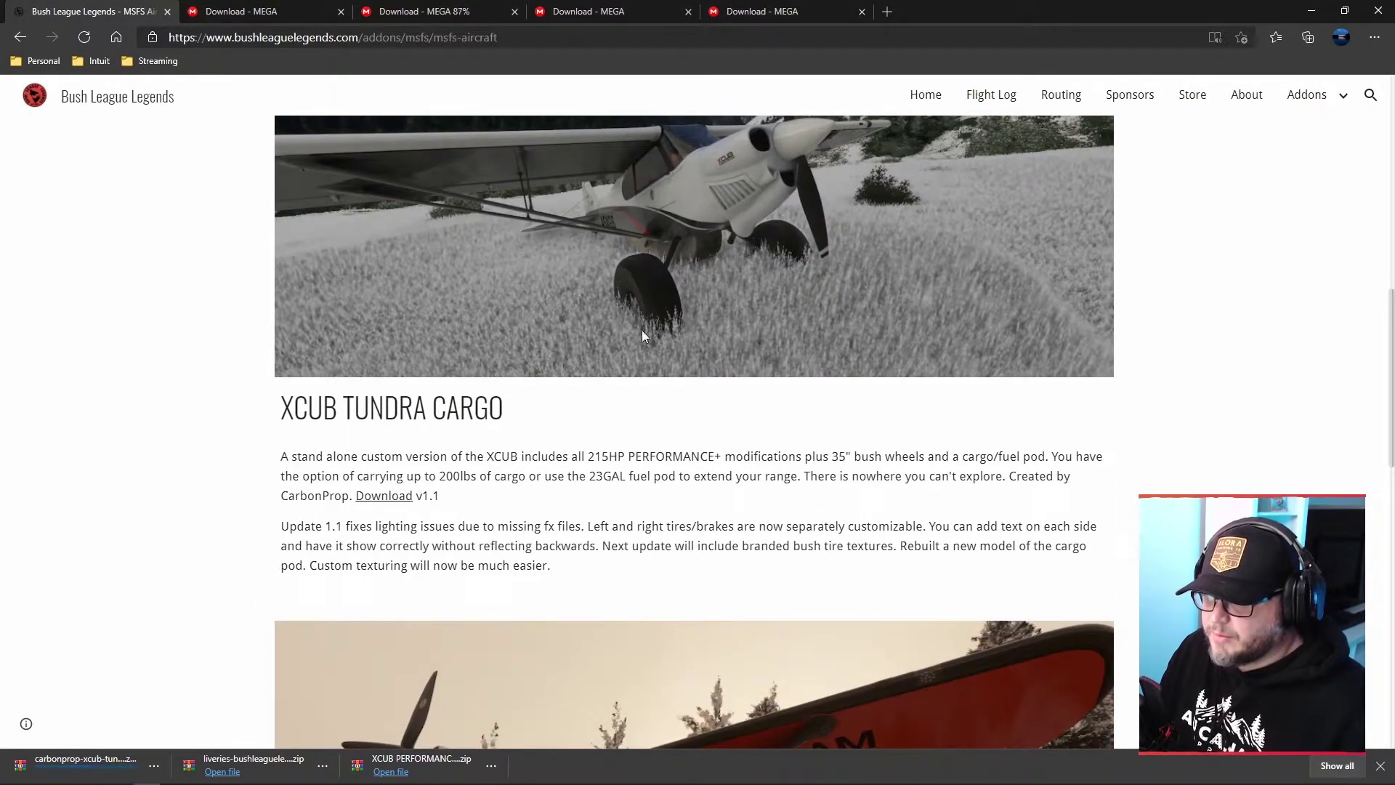
{"action": "scroll", "coordinate": [625, 407], "scroll_direction": "up", "scroll_amount": 1}
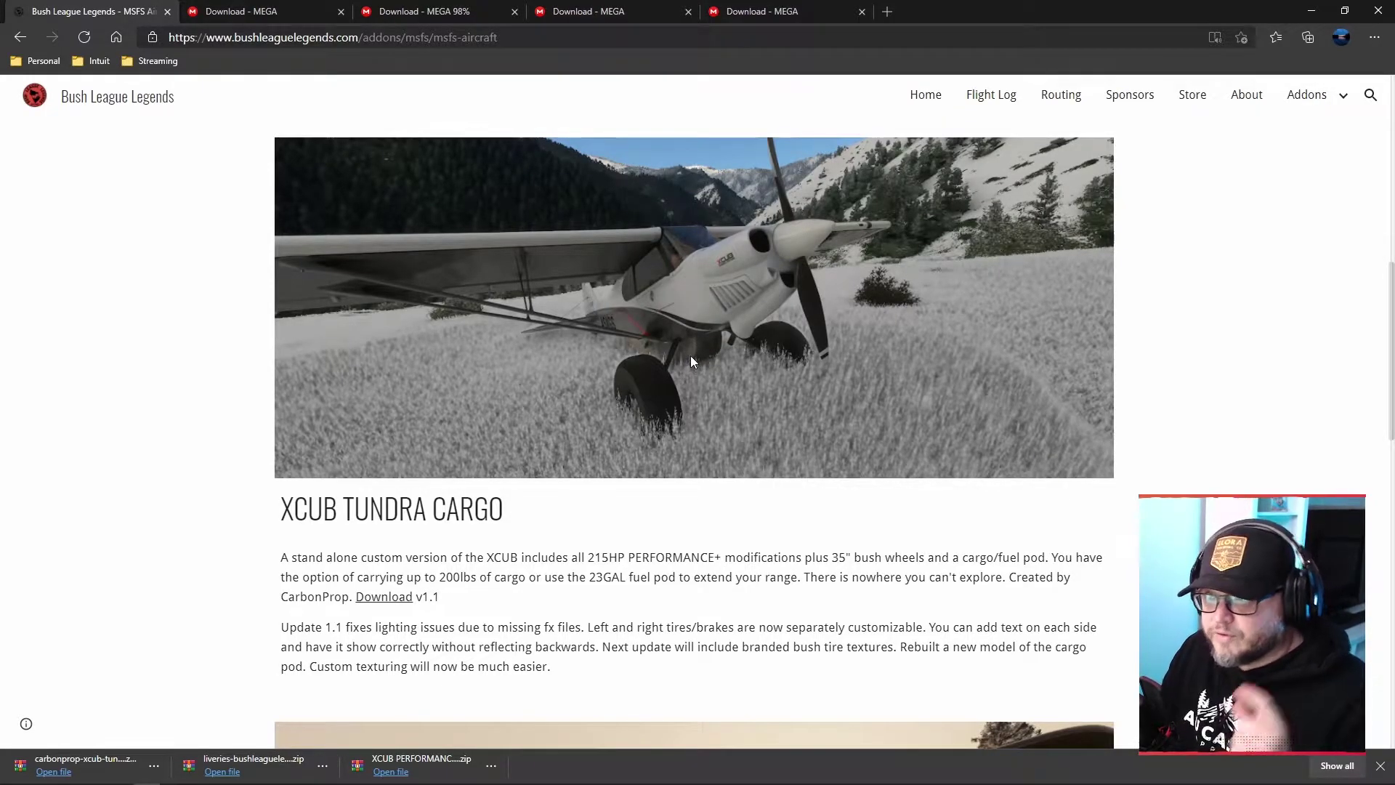
{"action": "left_click", "coordinate": [394, 598]}
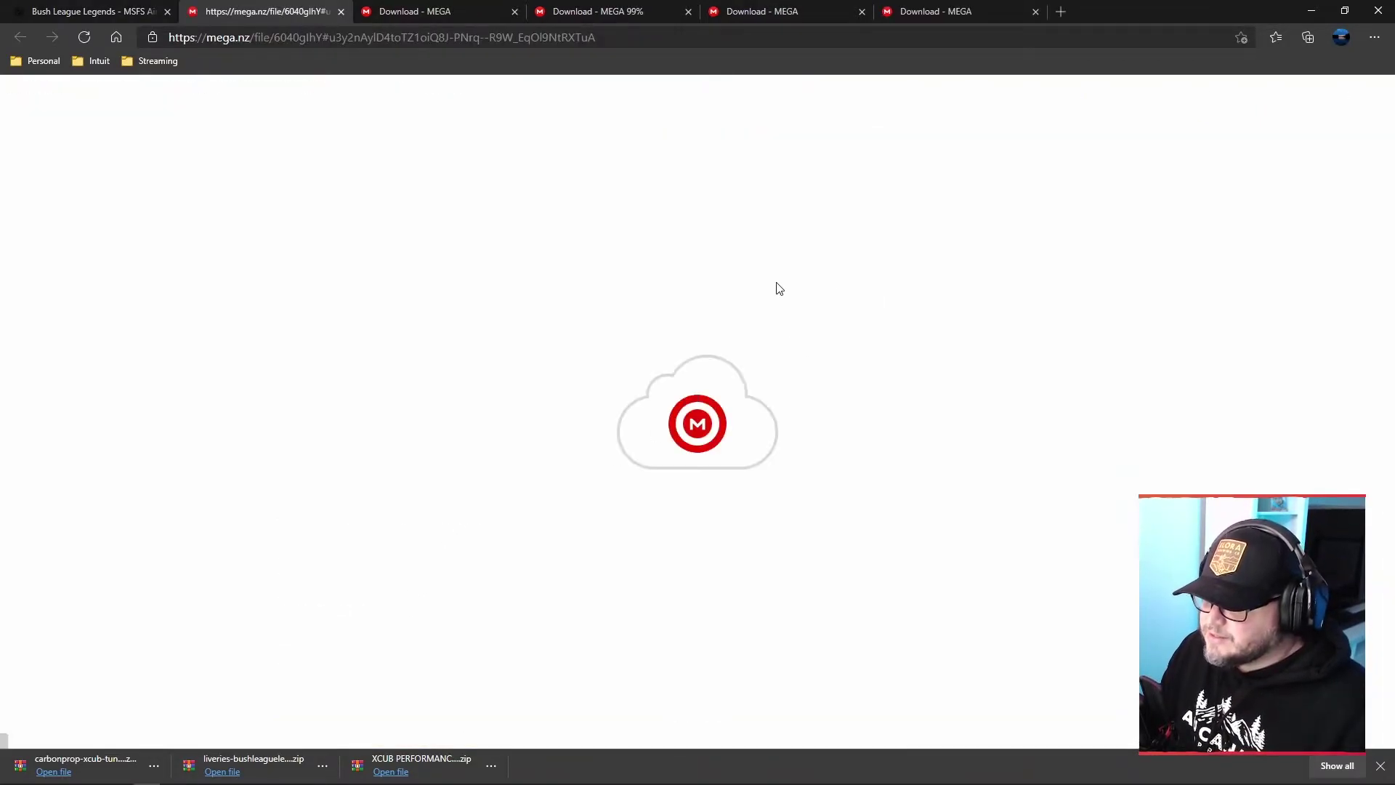
{"action": "left_click", "coordinate": [816, 303]}
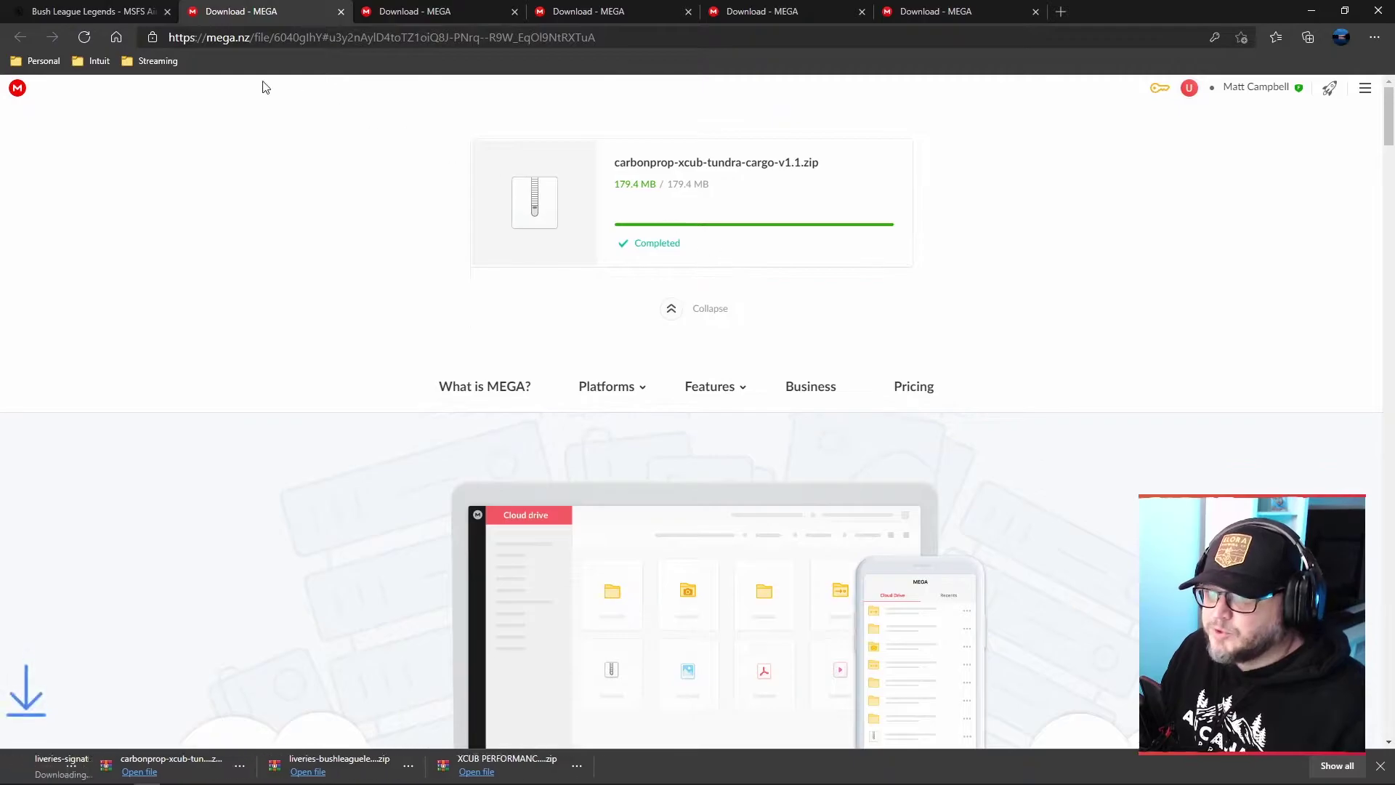
- Return to the aircraft page, then download and save the XCub Alpine v1.1 zip through MEGA
{"action": "left_click", "coordinate": [107, 12]}
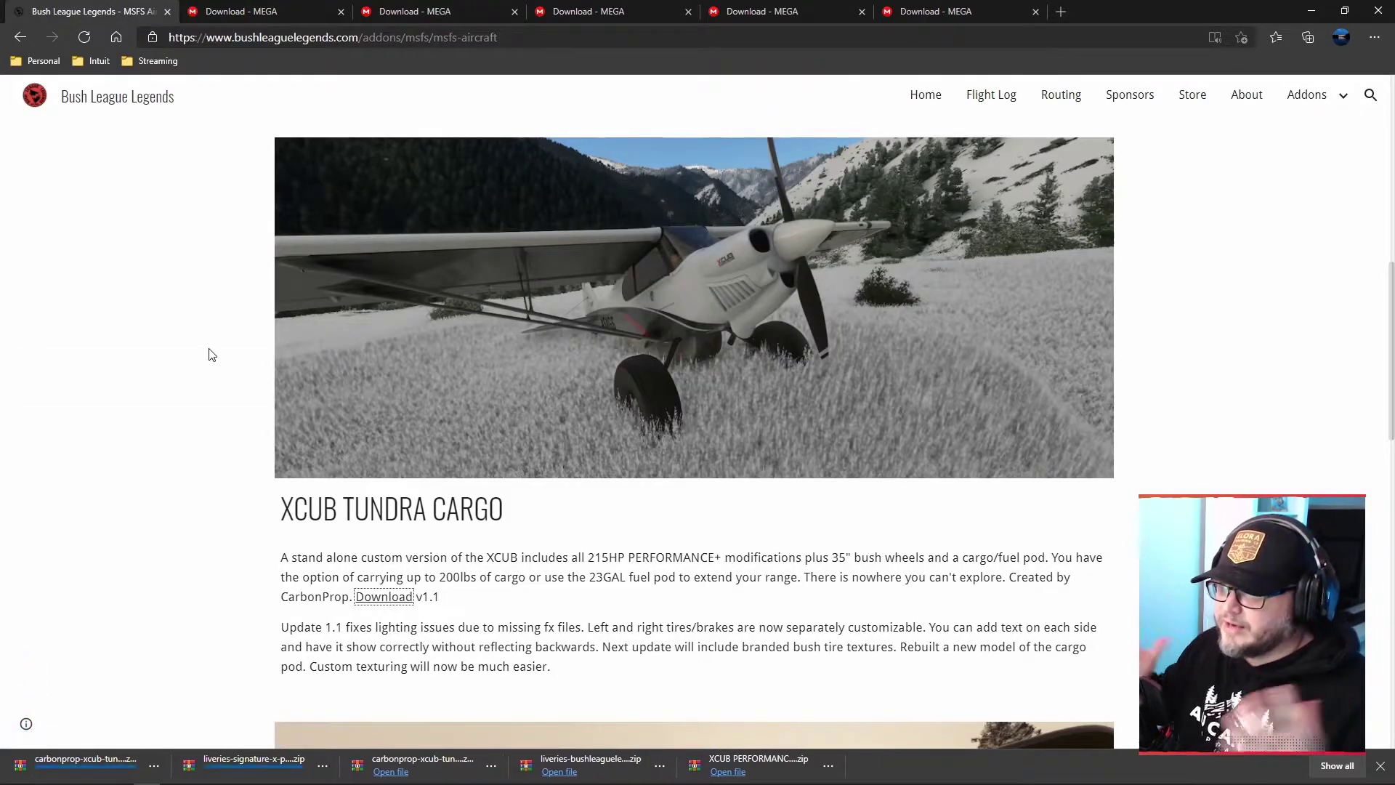
{"action": "scroll", "coordinate": [240, 349], "scroll_direction": "down", "scroll_amount": 5}
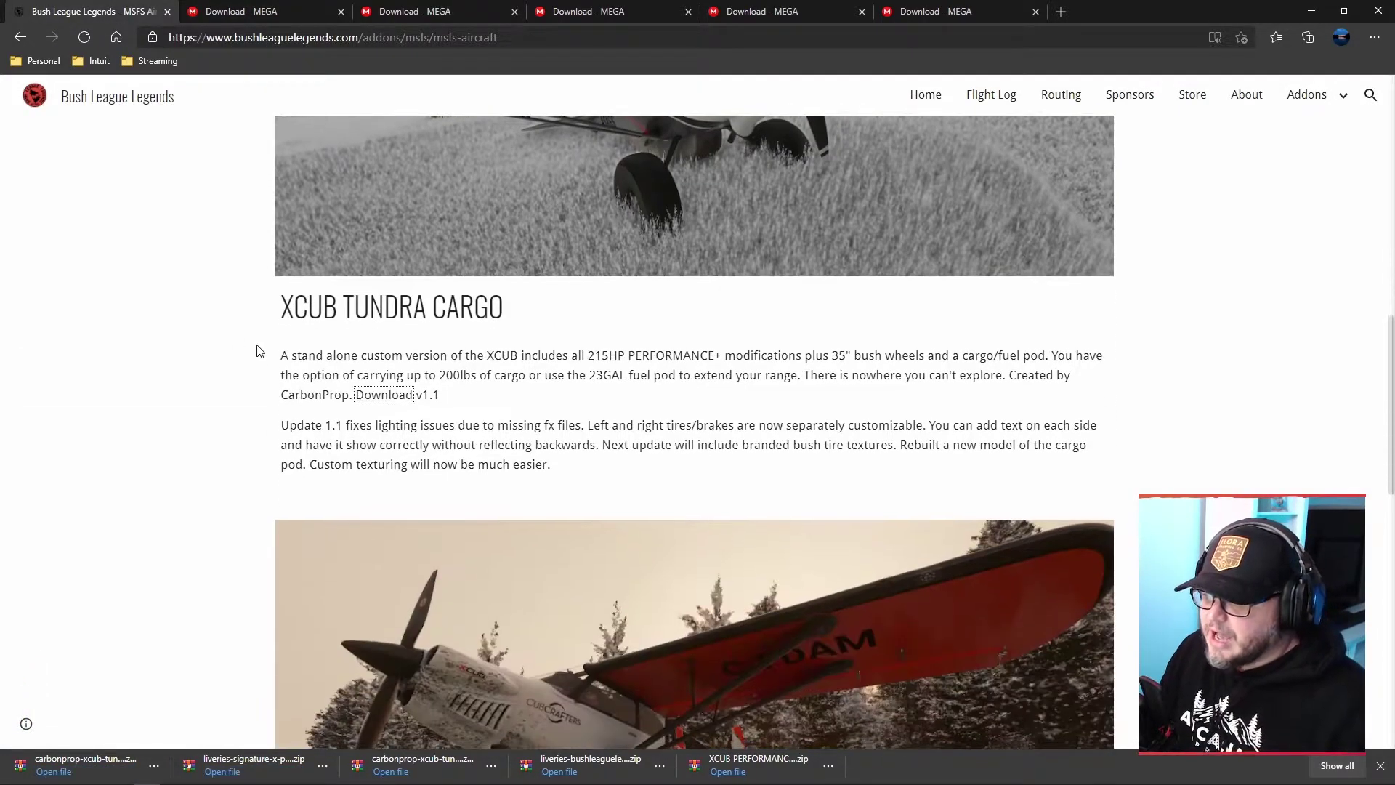
{"action": "scroll", "coordinate": [274, 353], "scroll_direction": "down", "scroll_amount": 4}
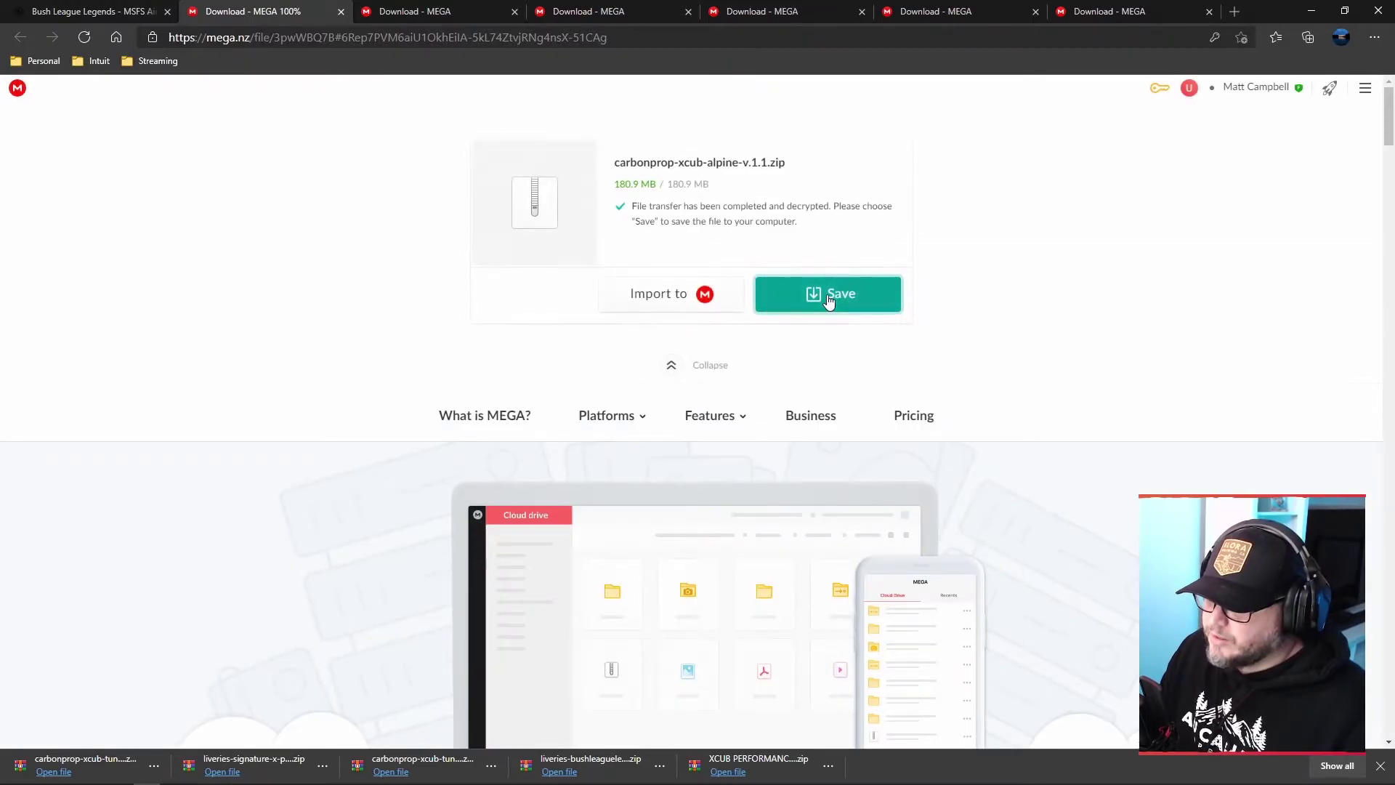
{"action": "left_click", "coordinate": [829, 296]}
- Return to the aircraft page and download the XCub Cargo v1.1 zip through MEGA
{"action": "left_click", "coordinate": [87, 10]}
{"action": "scroll", "coordinate": [225, 312], "scroll_direction": "down", "scroll_amount": 5}
{"action": "scroll", "coordinate": [184, 303], "scroll_direction": "down", "scroll_amount": 2}
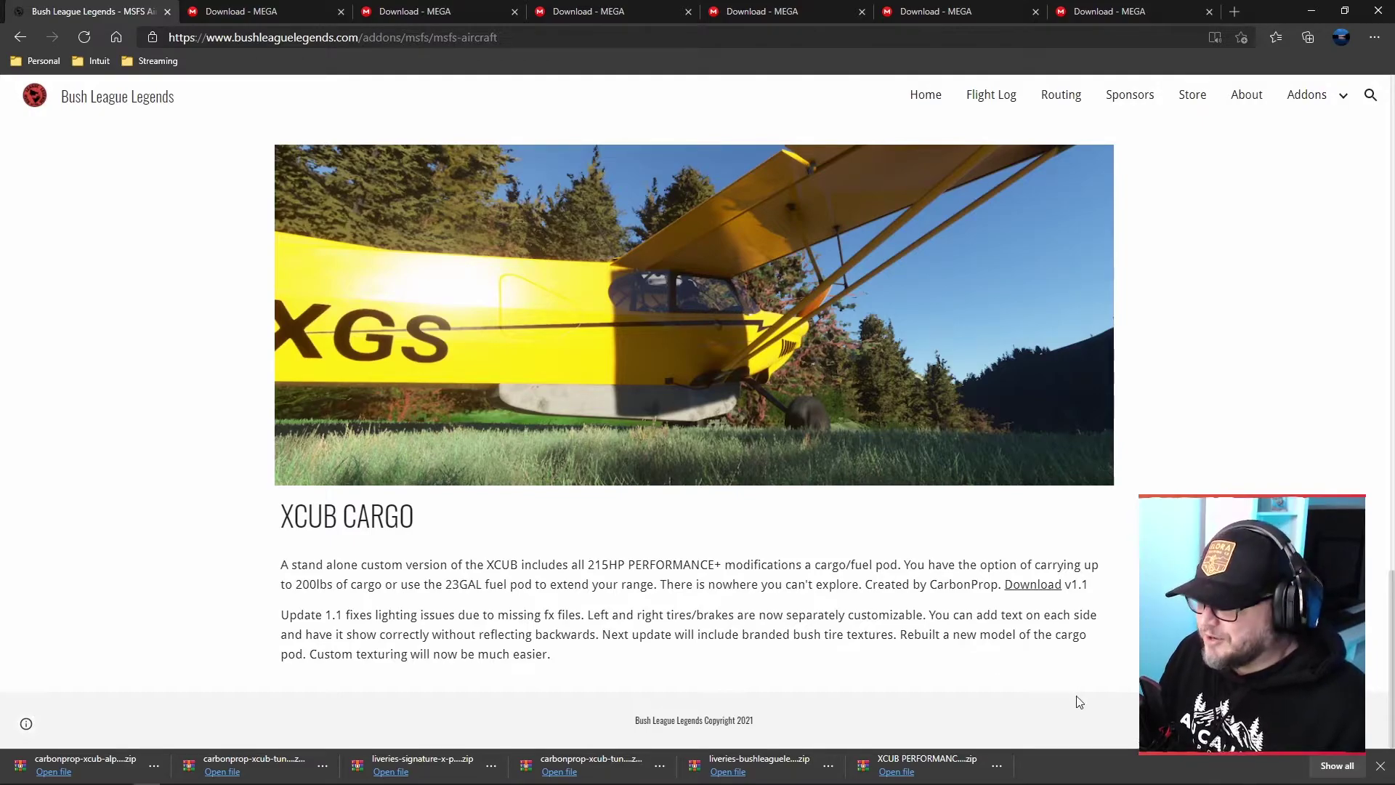
{"action": "left_click", "coordinate": [1039, 586]}
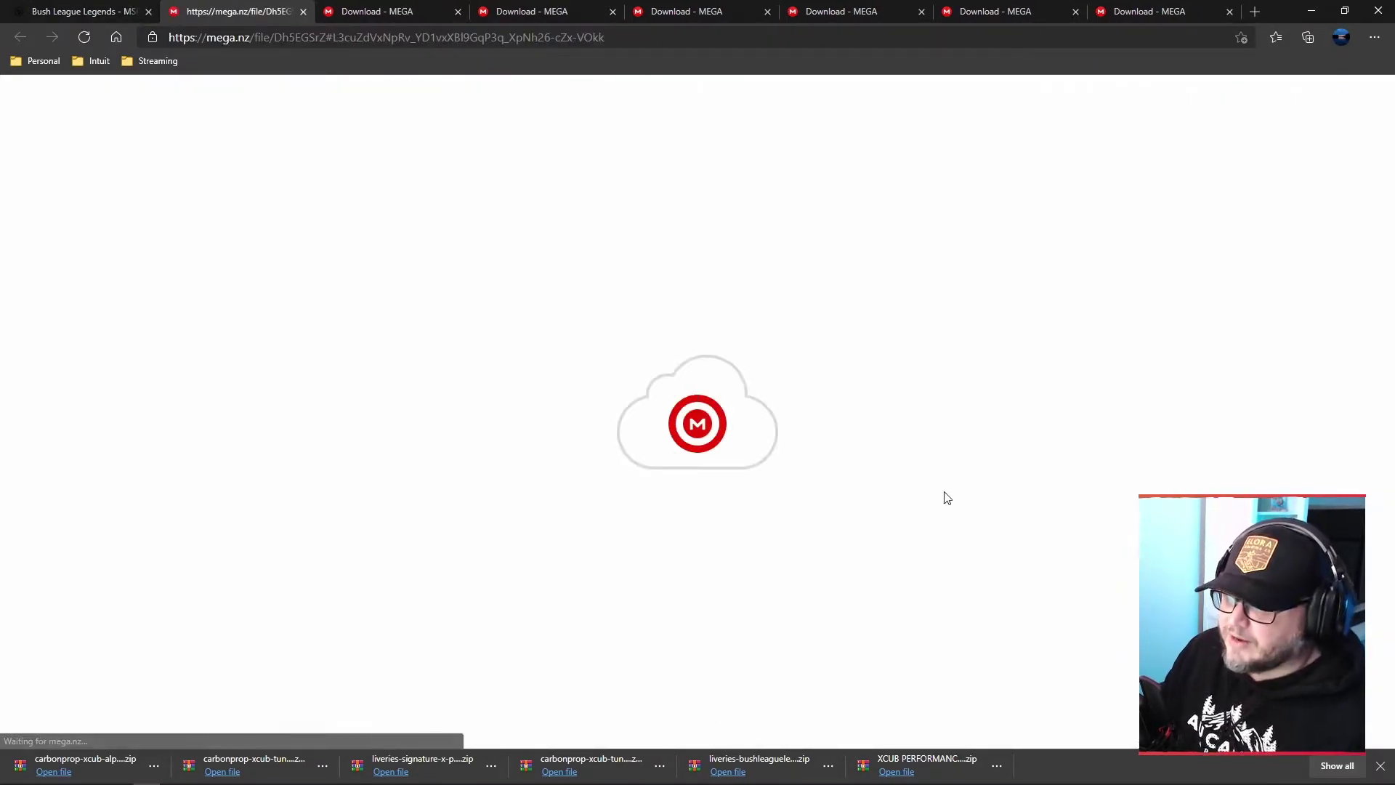
{"action": "left_click", "coordinate": [859, 304]}
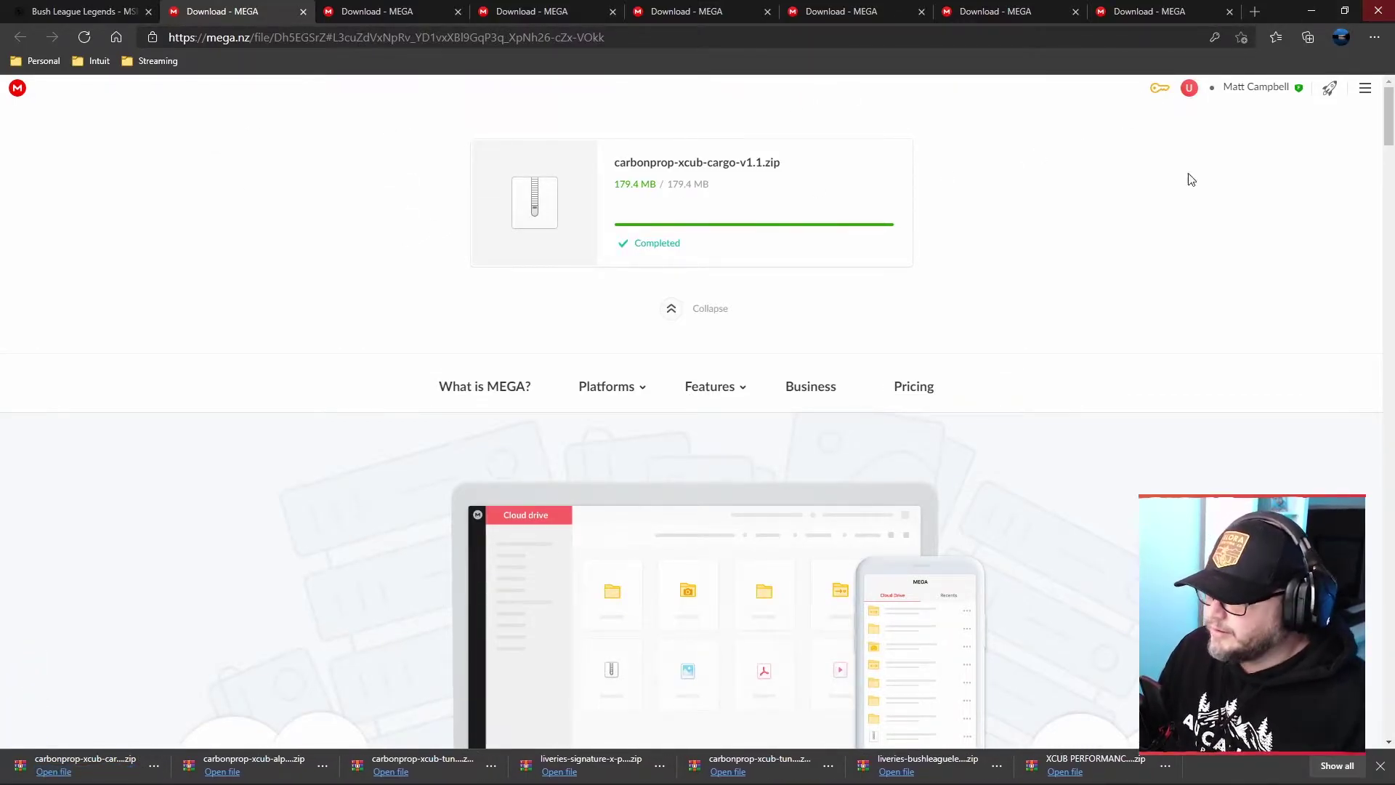
- Check the Community and Downloads folders, then switch to Discord's the-journey channel and maximize its window
{"action": "key", "text": "alt+Tab"}
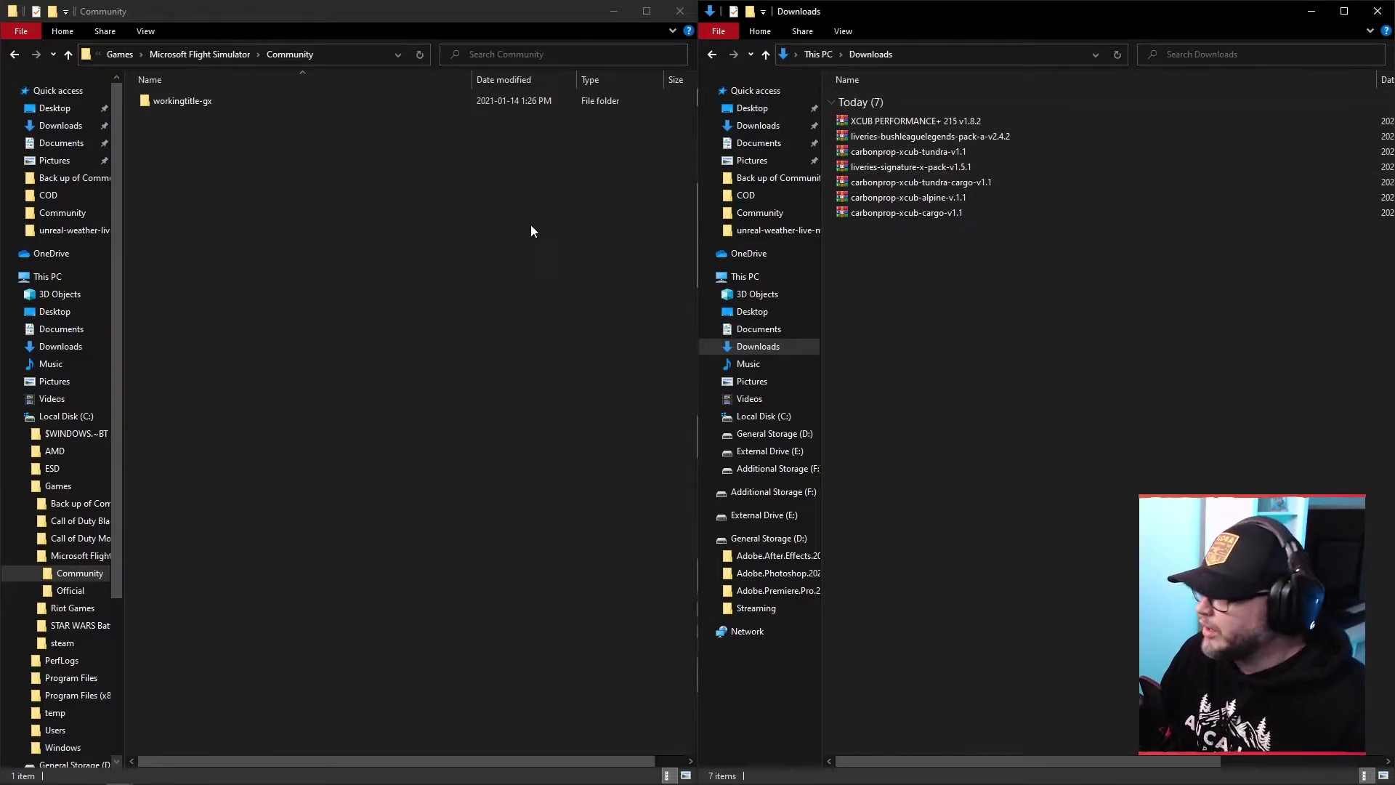
{"action": "key", "text": "alt+Tab"}
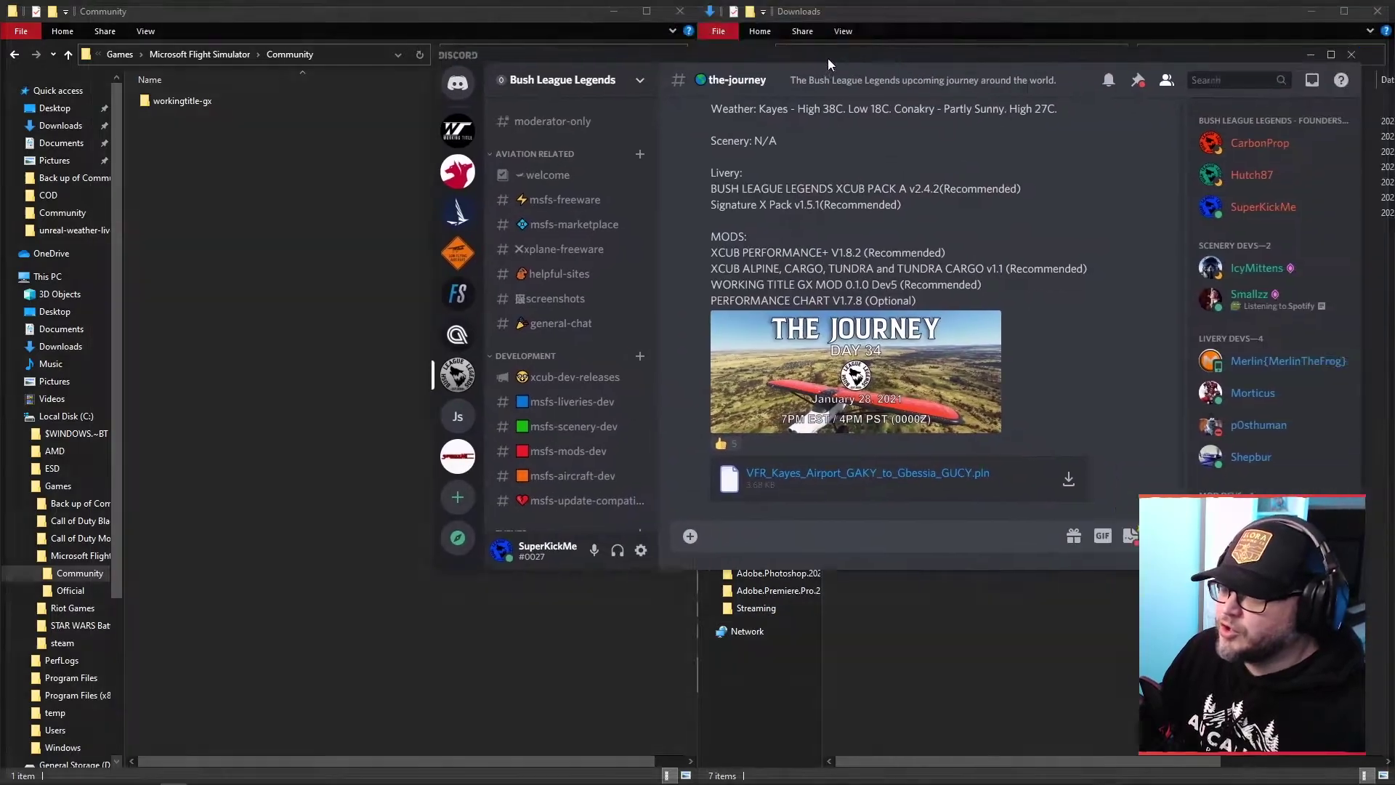
{"action": "double_click", "coordinate": [810, 68]}
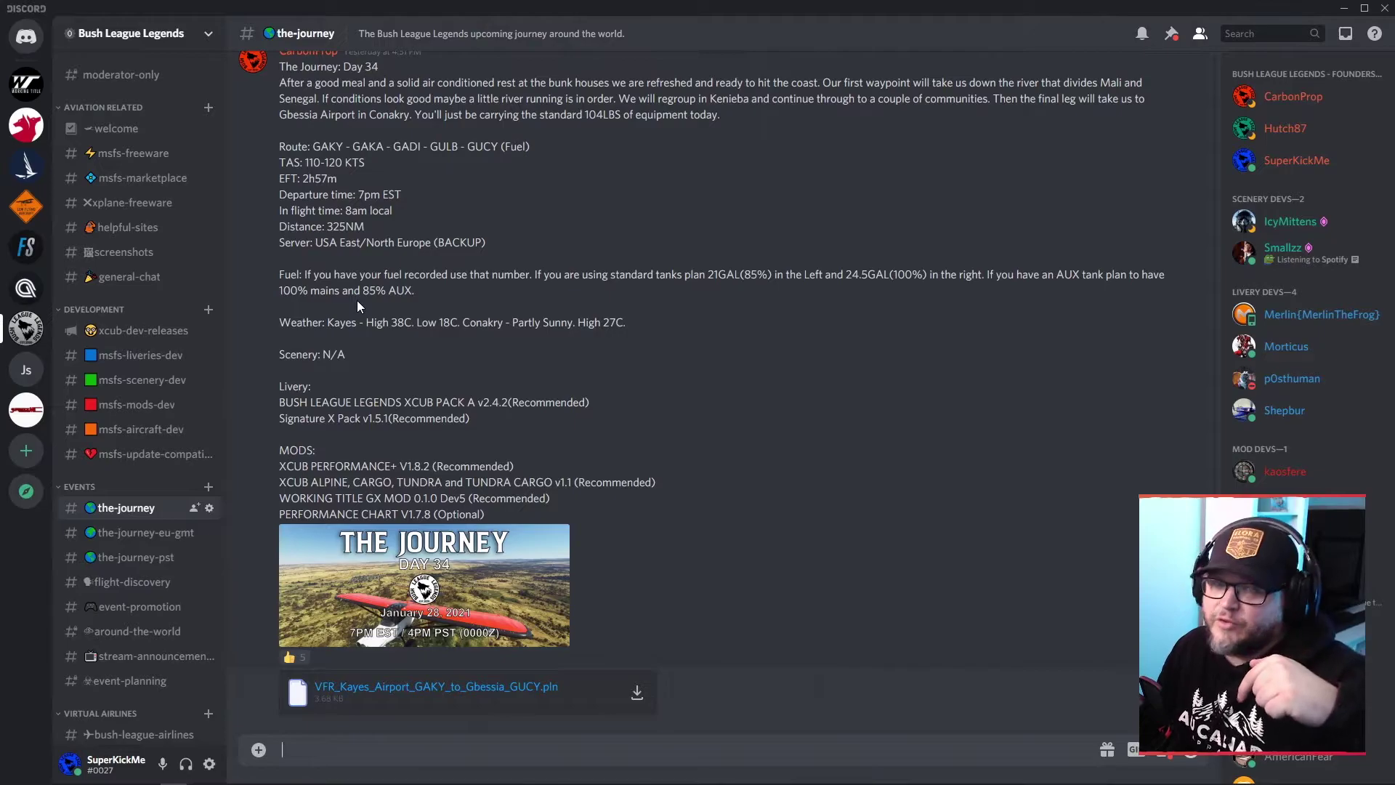
- Download and save the XCub float beta 0.3 zip from the xcub-dev-releases channel through MEGA, closing the browser when complete
{"action": "left_click", "coordinate": [141, 333]}
{"action": "scroll", "coordinate": [615, 210], "scroll_direction": "up", "scroll_amount": 2}
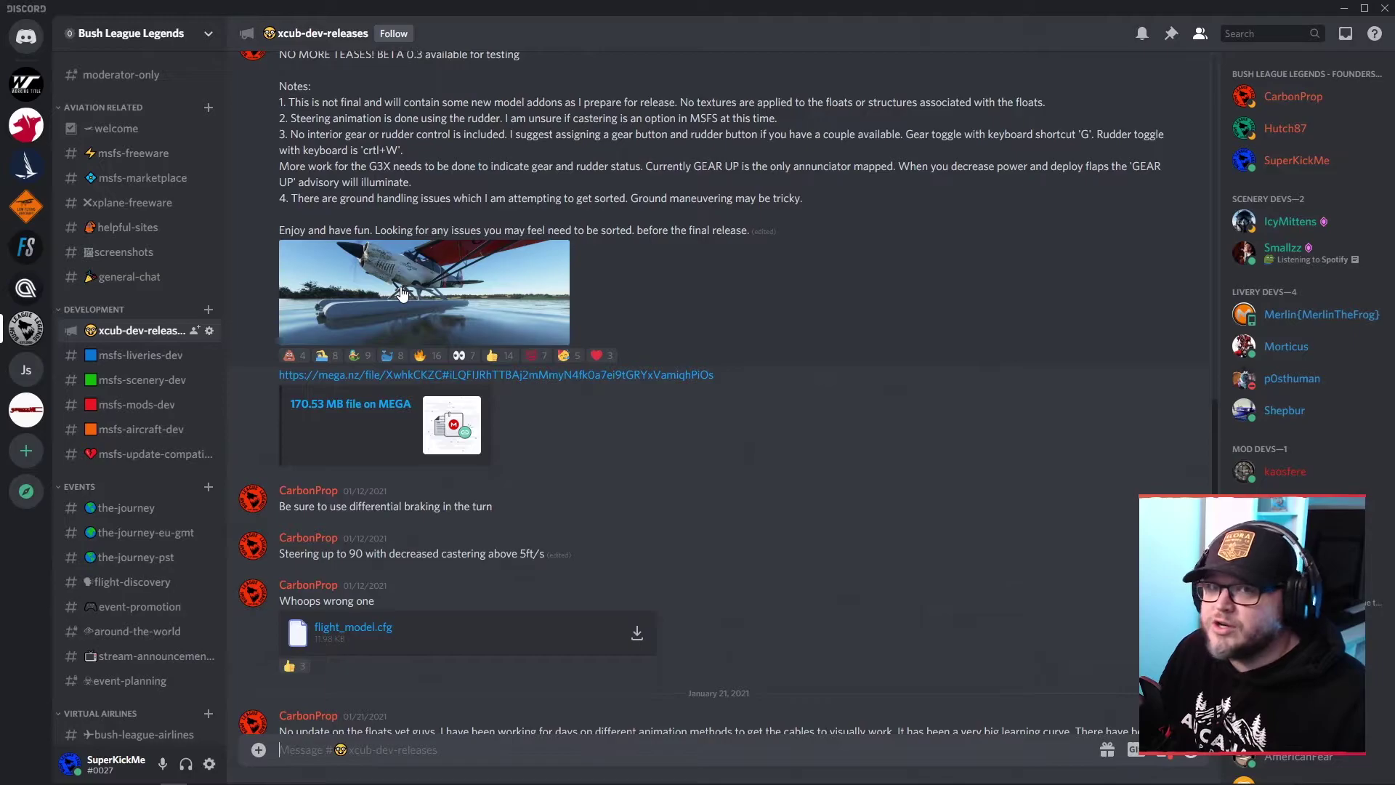
{"action": "left_click", "coordinate": [531, 375]}
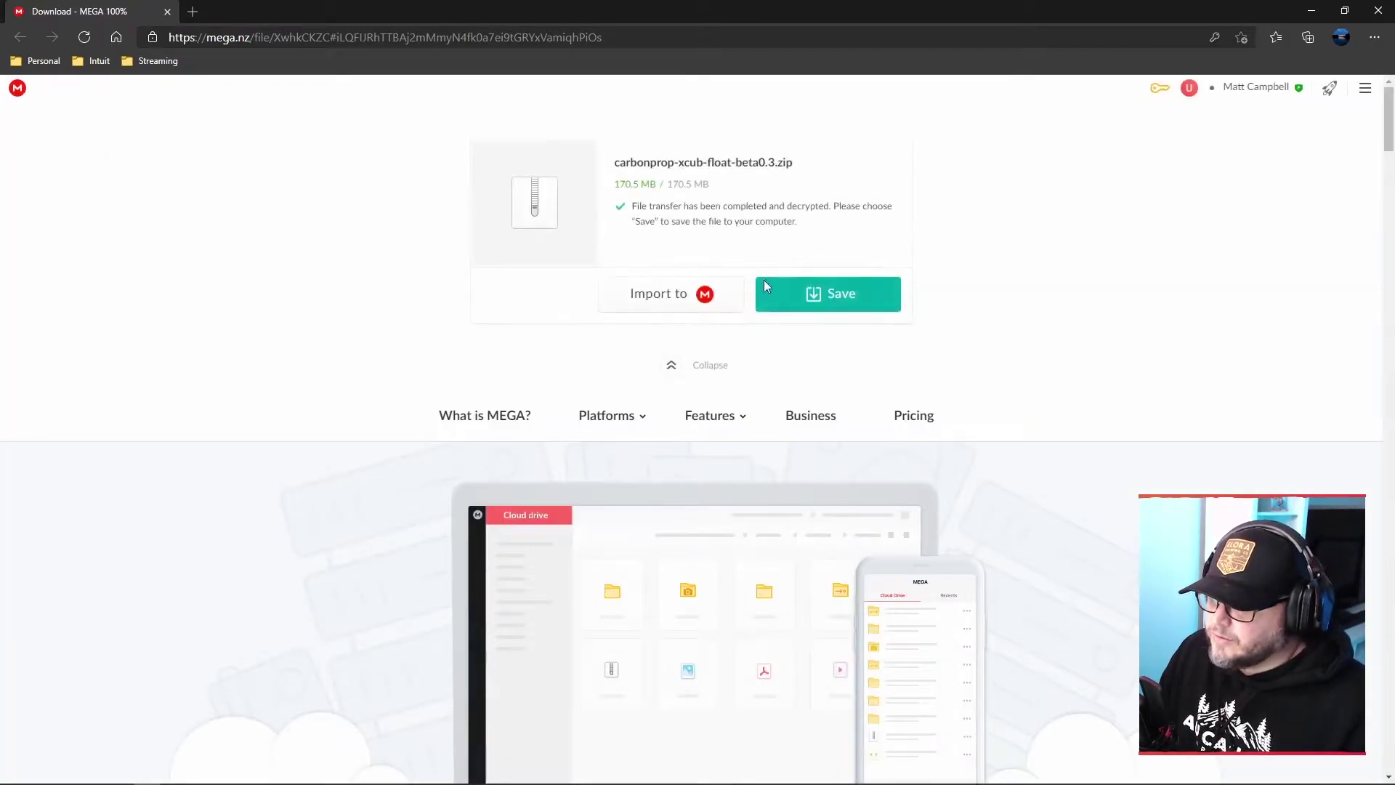
{"action": "left_click", "coordinate": [842, 306]}
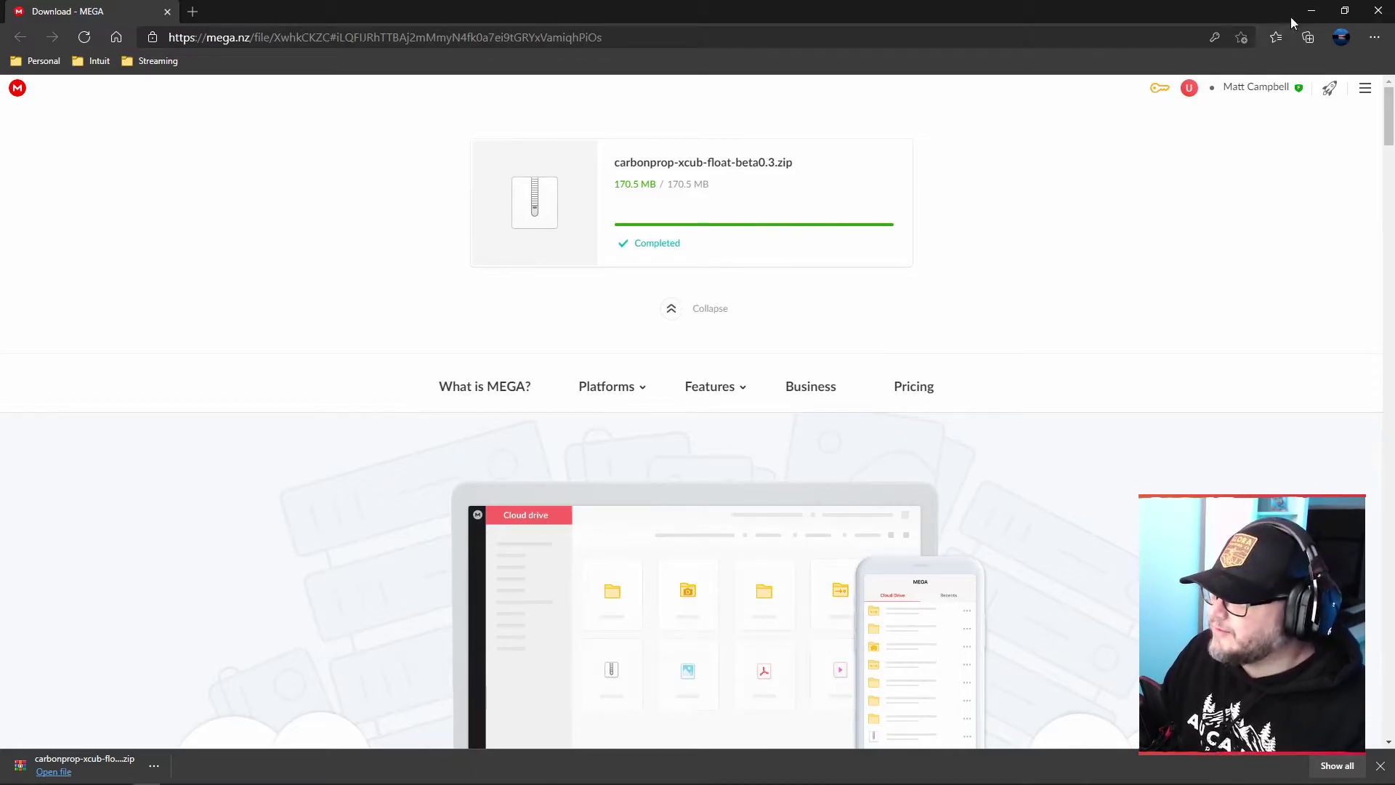
{"action": "left_click", "coordinate": [1390, 7]}
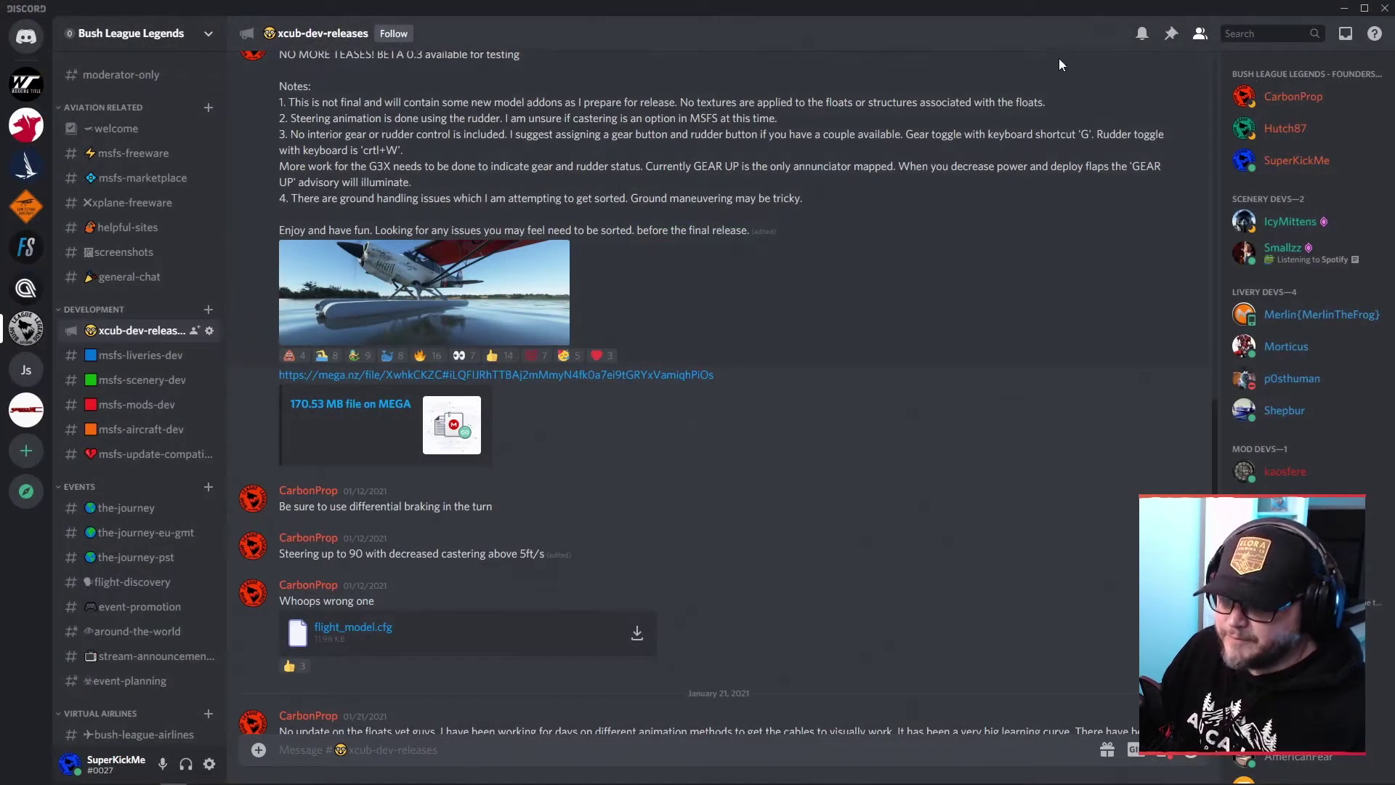
- Switch to File Explorer, extract the XCUB PERFORMANCE+ 215 v1.8.2 archive into its own folder in Downloads, and open that folder
{"action": "key", "text": "alt+Tab"}
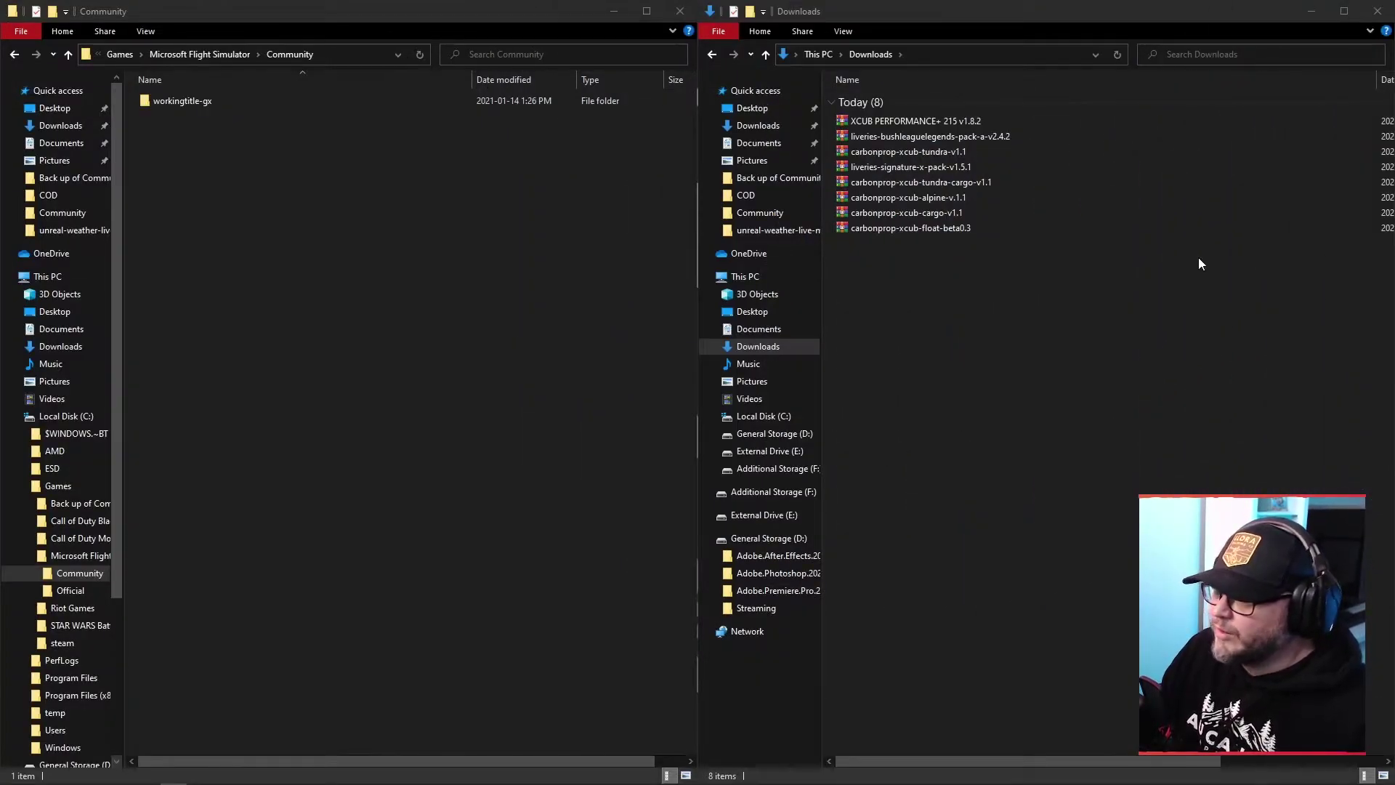
{"action": "right_click", "coordinate": [900, 125]}
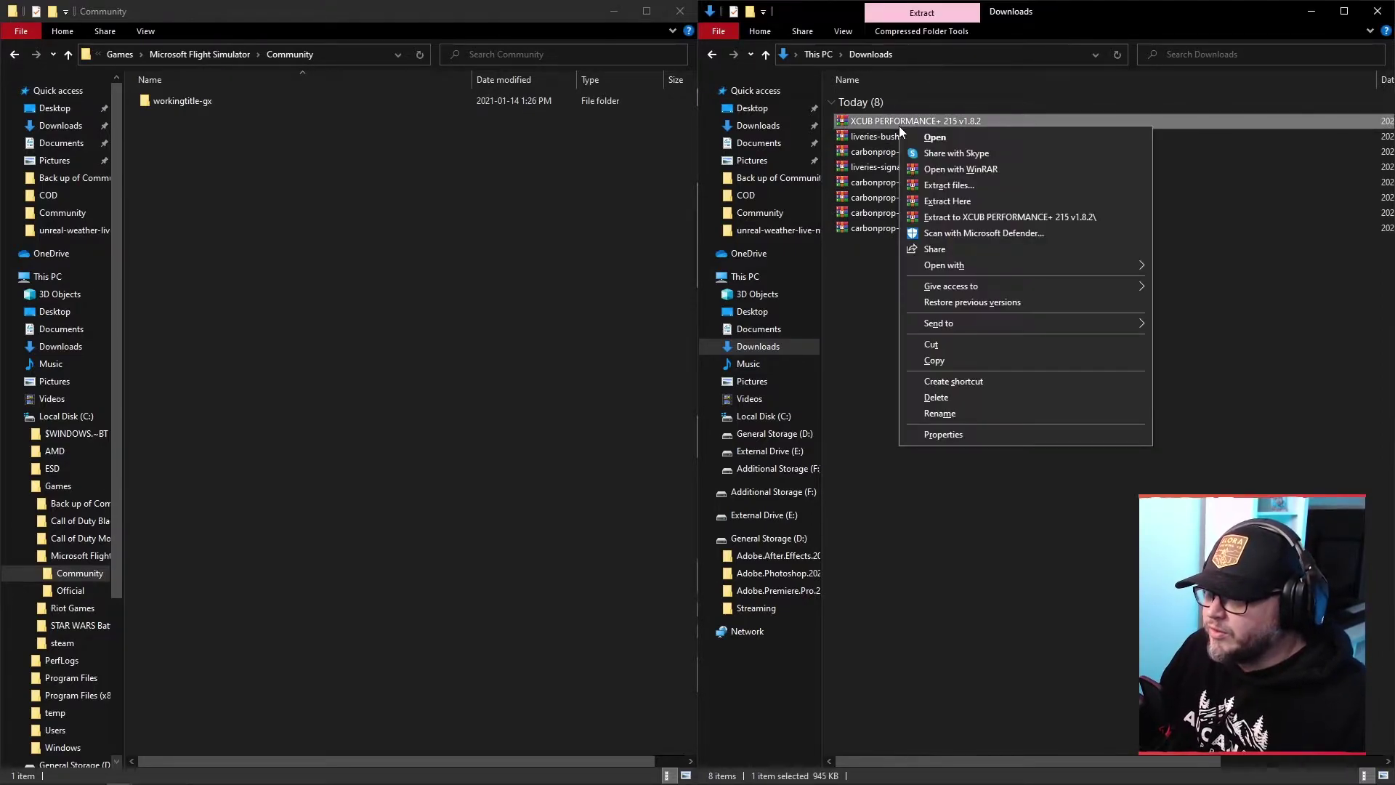
{"action": "left_click", "coordinate": [948, 90]}
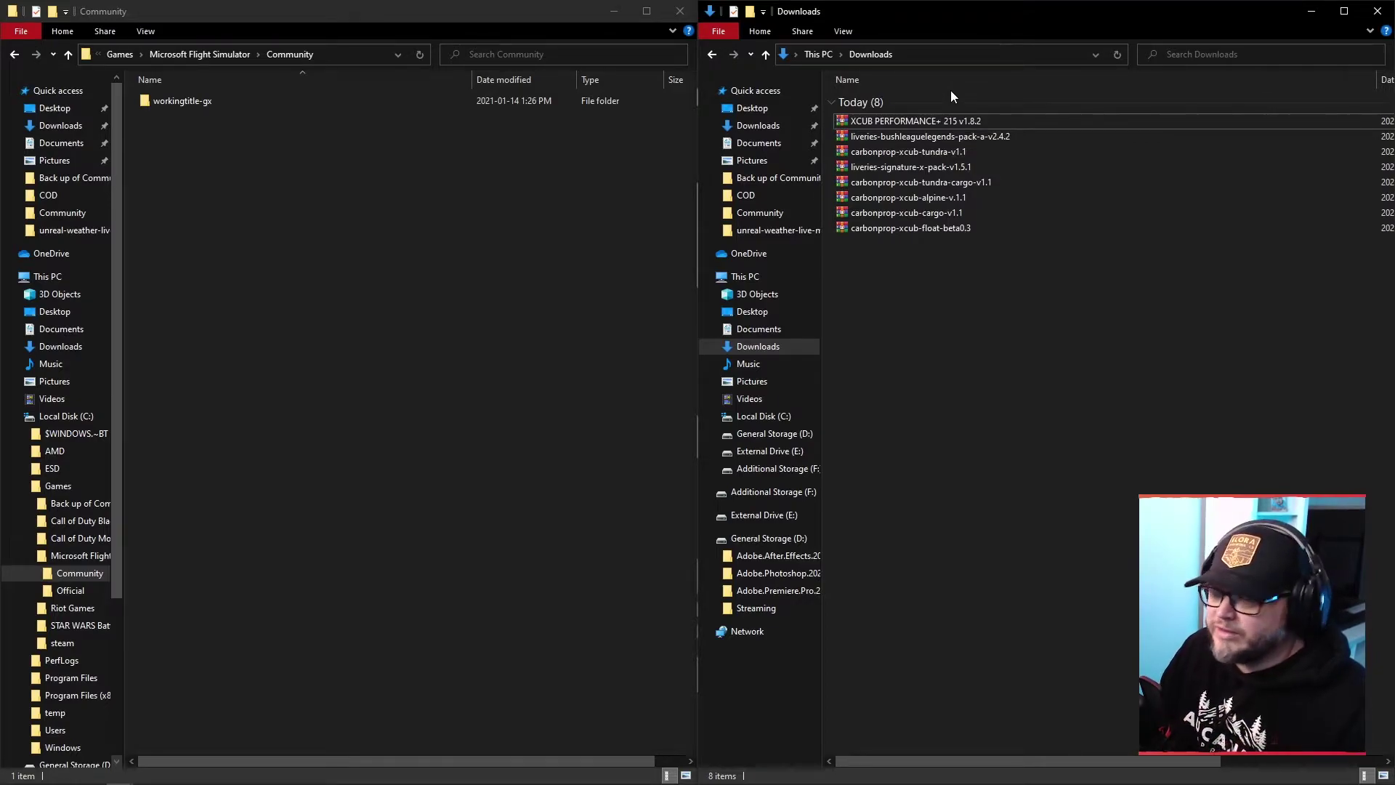
{"action": "right_click", "coordinate": [904, 121]}
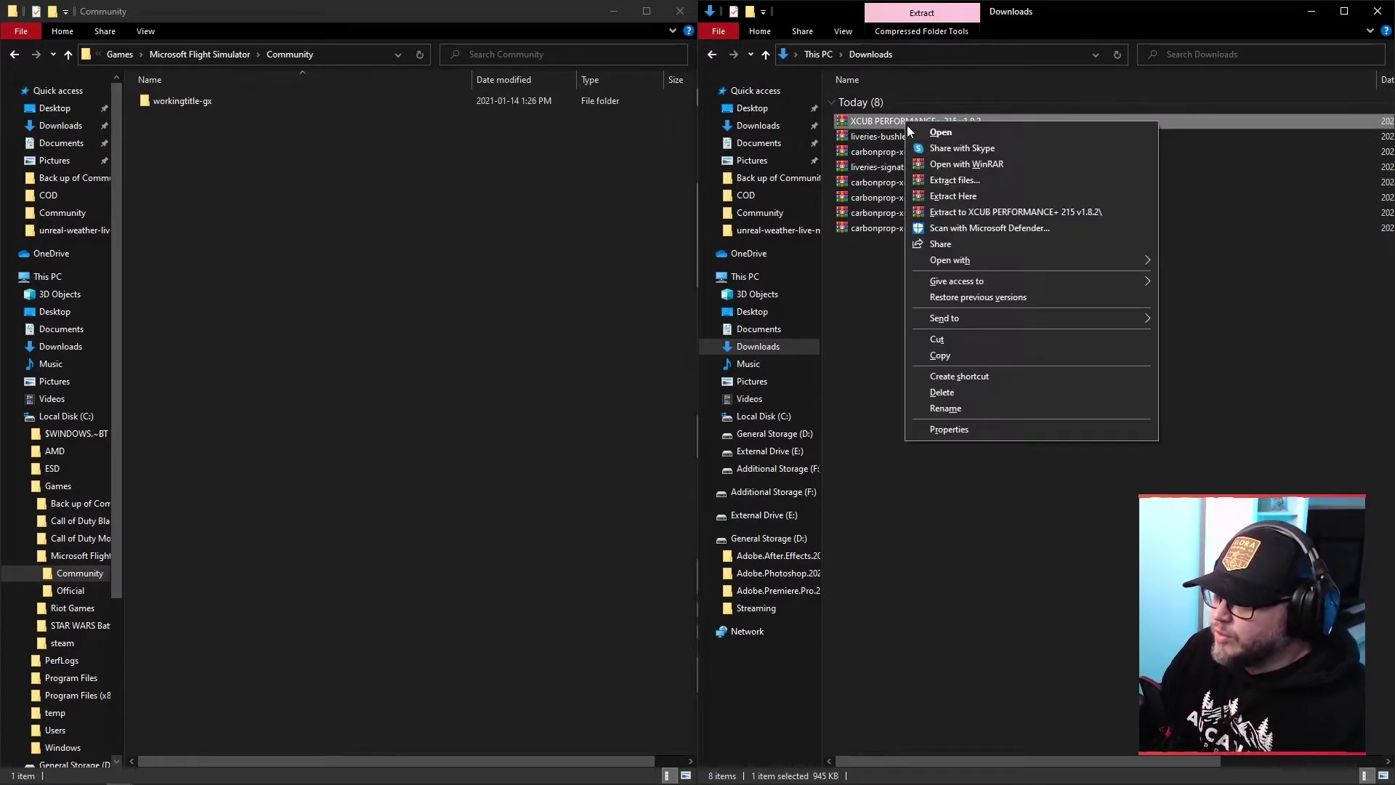
{"action": "left_click", "coordinate": [957, 212]}
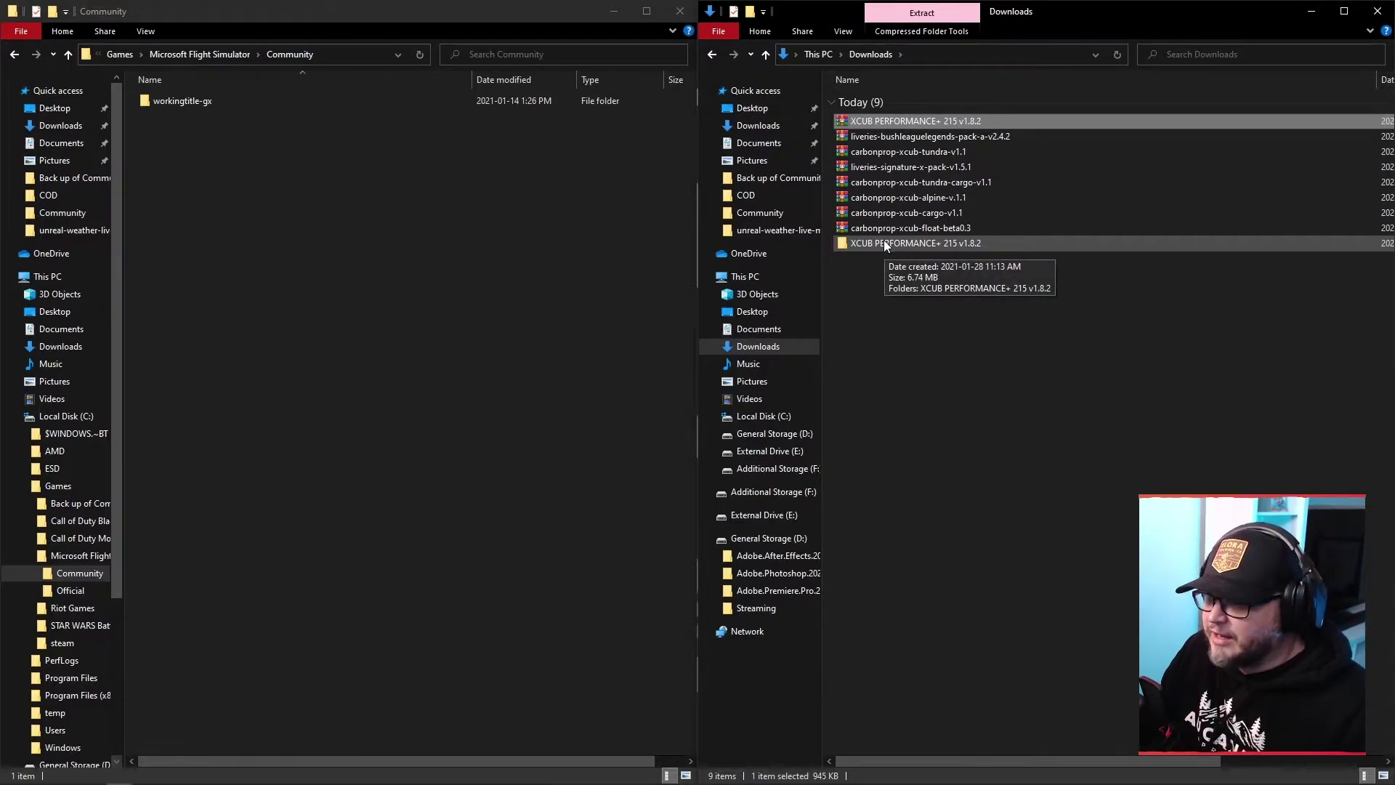
{"action": "double_click", "coordinate": [884, 245]}
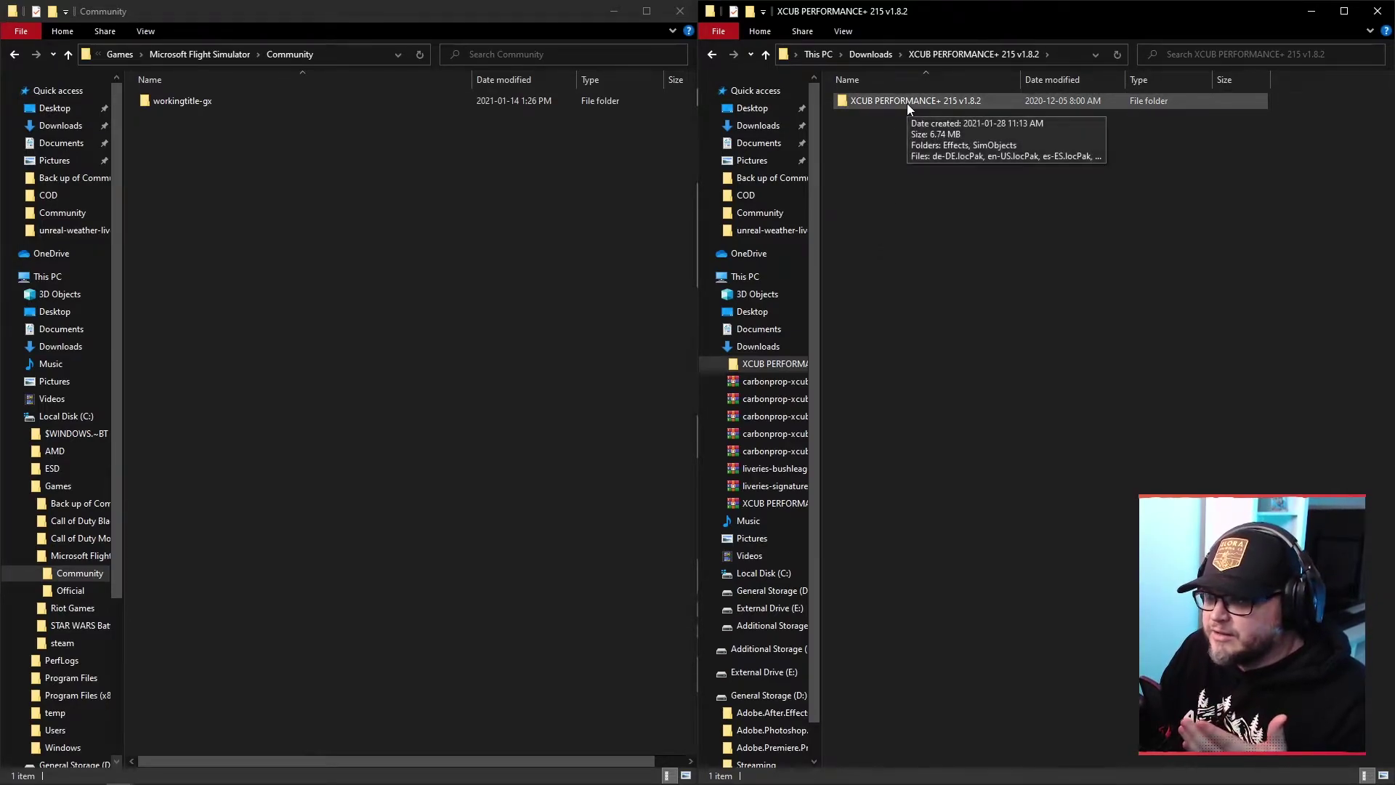
- Move the outer extracted XCUB PERFORMANCE+ 215 v1.8.2 folder from Downloads into Community, and move it back to Downloads
{"action": "left_click", "coordinate": [876, 55]}
{"action": "left_click_drag", "start_coordinate": [935, 246], "coordinate": [482, 237]}
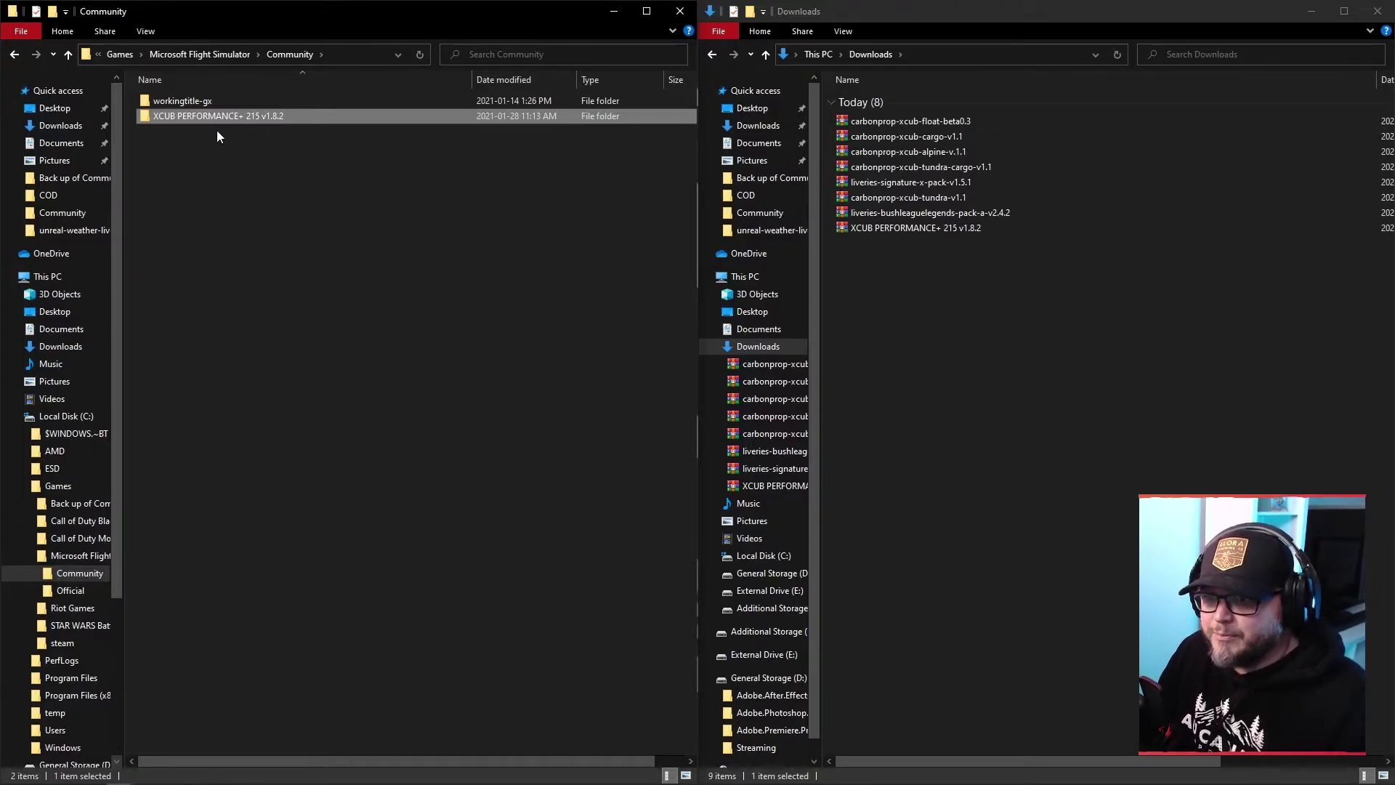
{"action": "left_click_drag", "start_coordinate": [202, 115], "coordinate": [898, 278]}
- Move the inner XCUB PERFORMANCE+ 215 v1.8.2 folder out of its wrapper folder into Community, and return to Downloads
{"action": "double_click", "coordinate": [882, 245]}
{"action": "left_click_drag", "start_coordinate": [944, 105], "coordinate": [282, 231]}
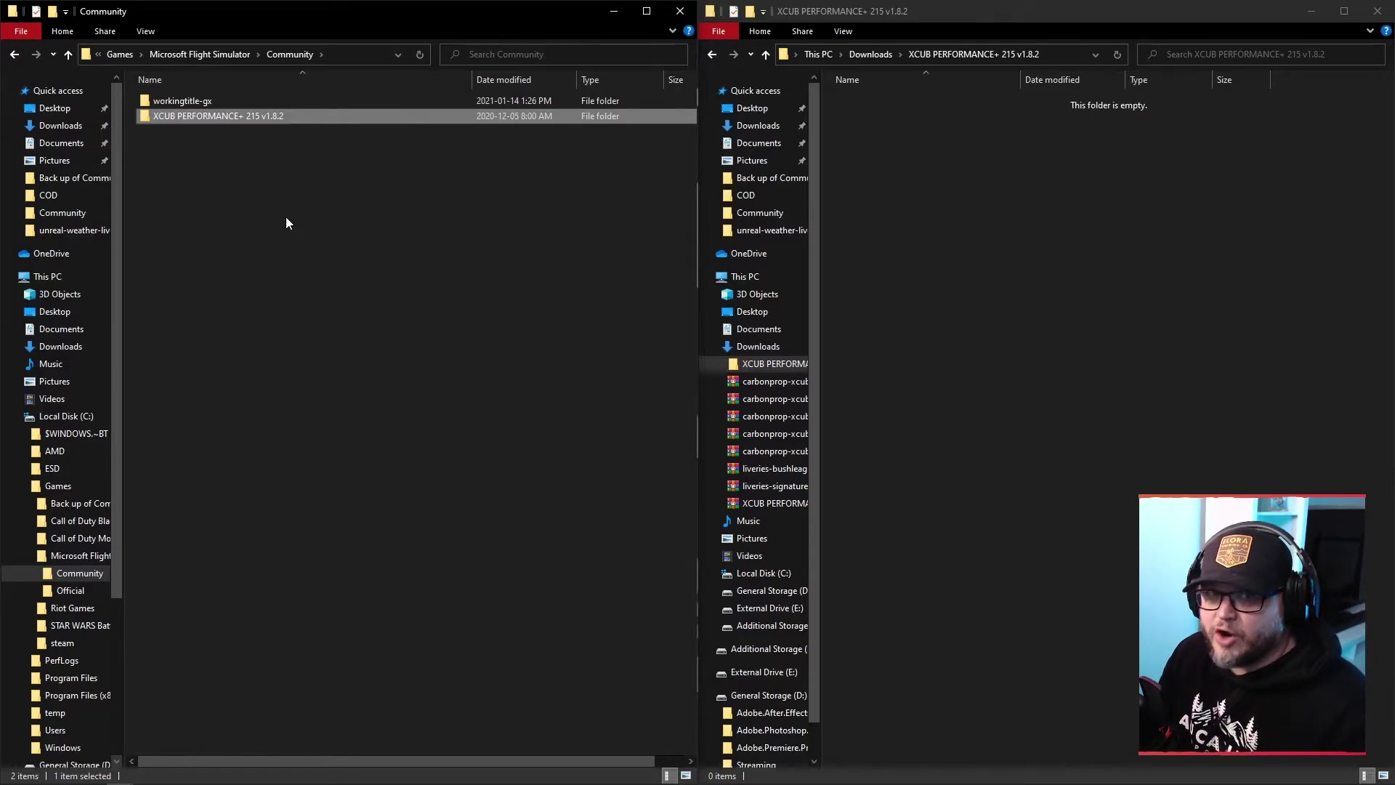
{"action": "left_click", "coordinate": [871, 54]}
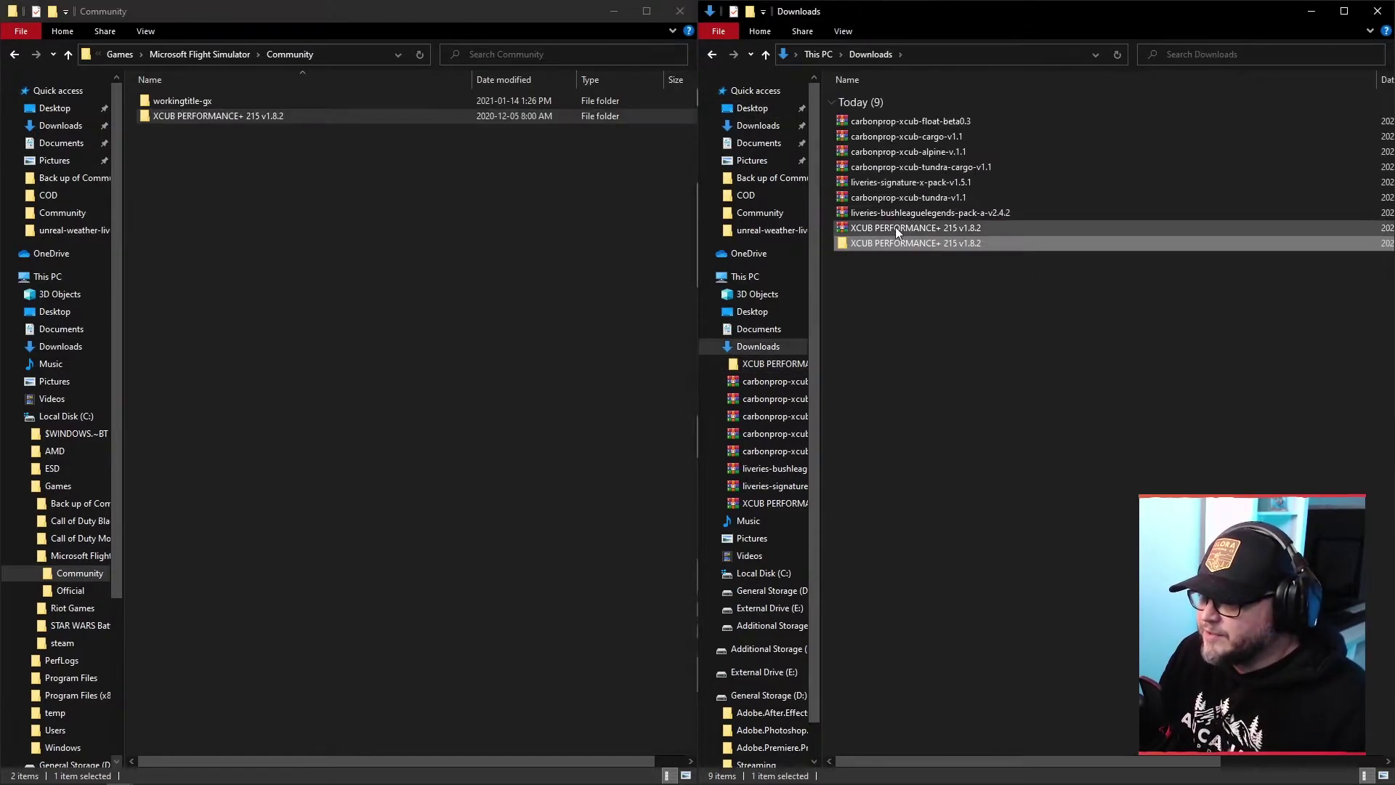
- Compare the XCUB PERFORMANCE+ wrapper folder in Downloads with the contents of the mod folder in Community
{"action": "double_click", "coordinate": [895, 230]}
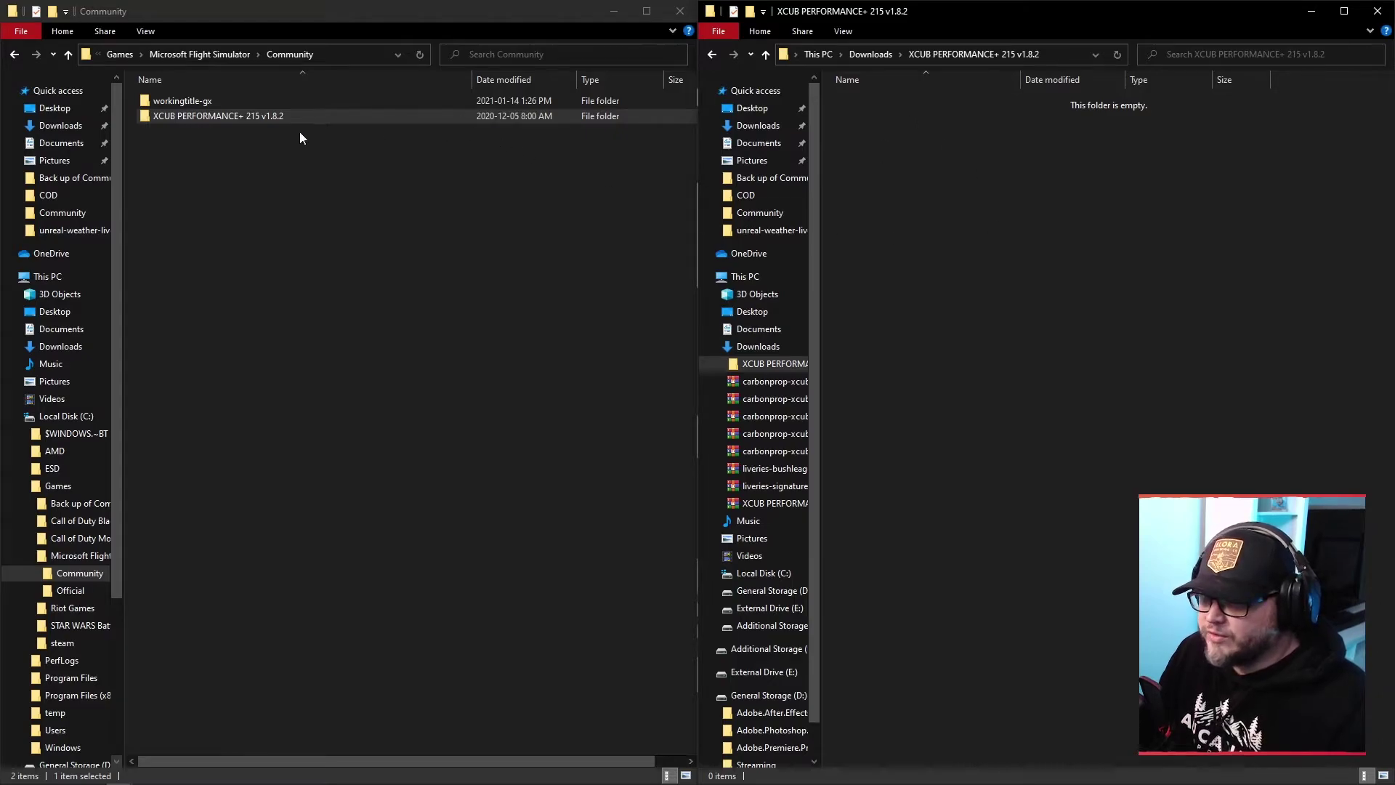
{"action": "double_click", "coordinate": [245, 118]}
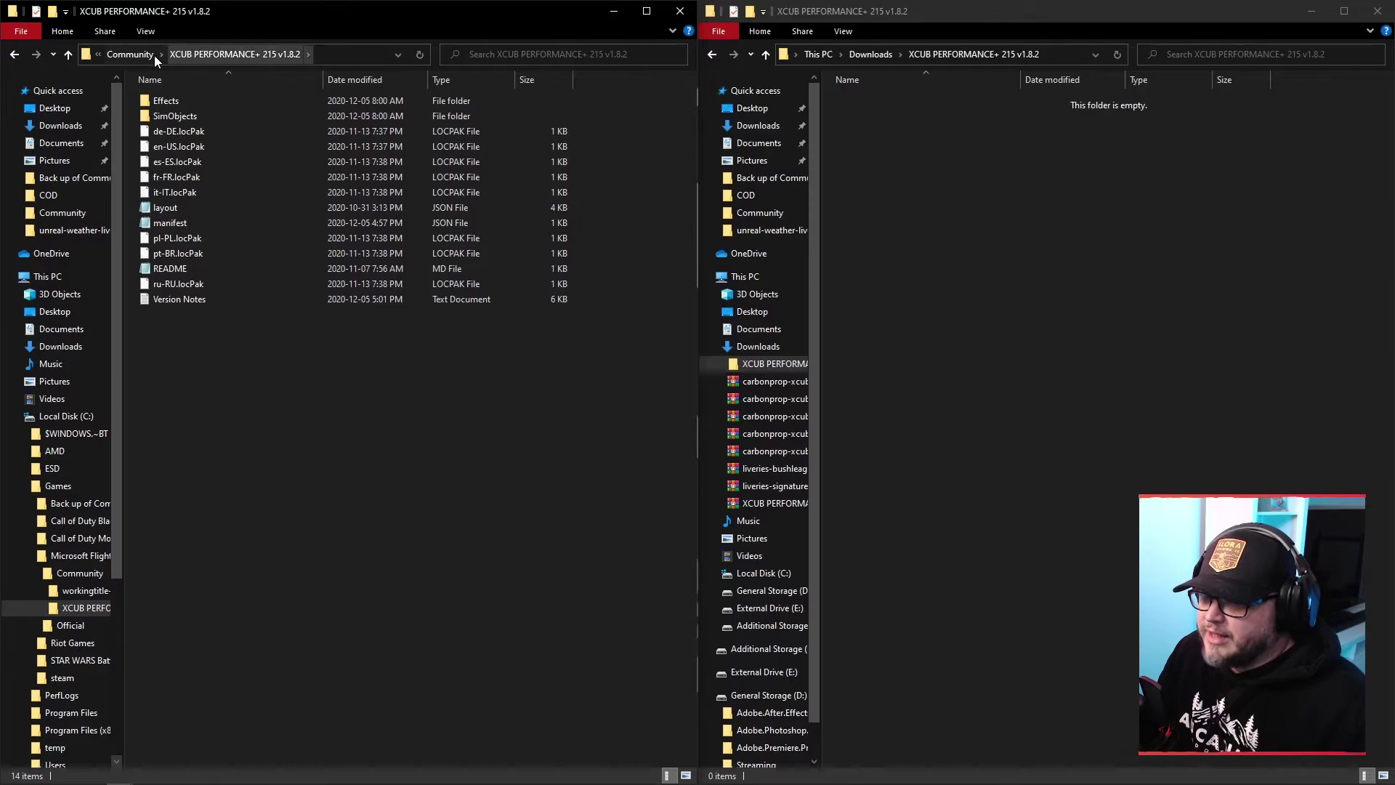
{"action": "left_click", "coordinate": [130, 55]}
{"action": "double_click", "coordinate": [179, 116]}
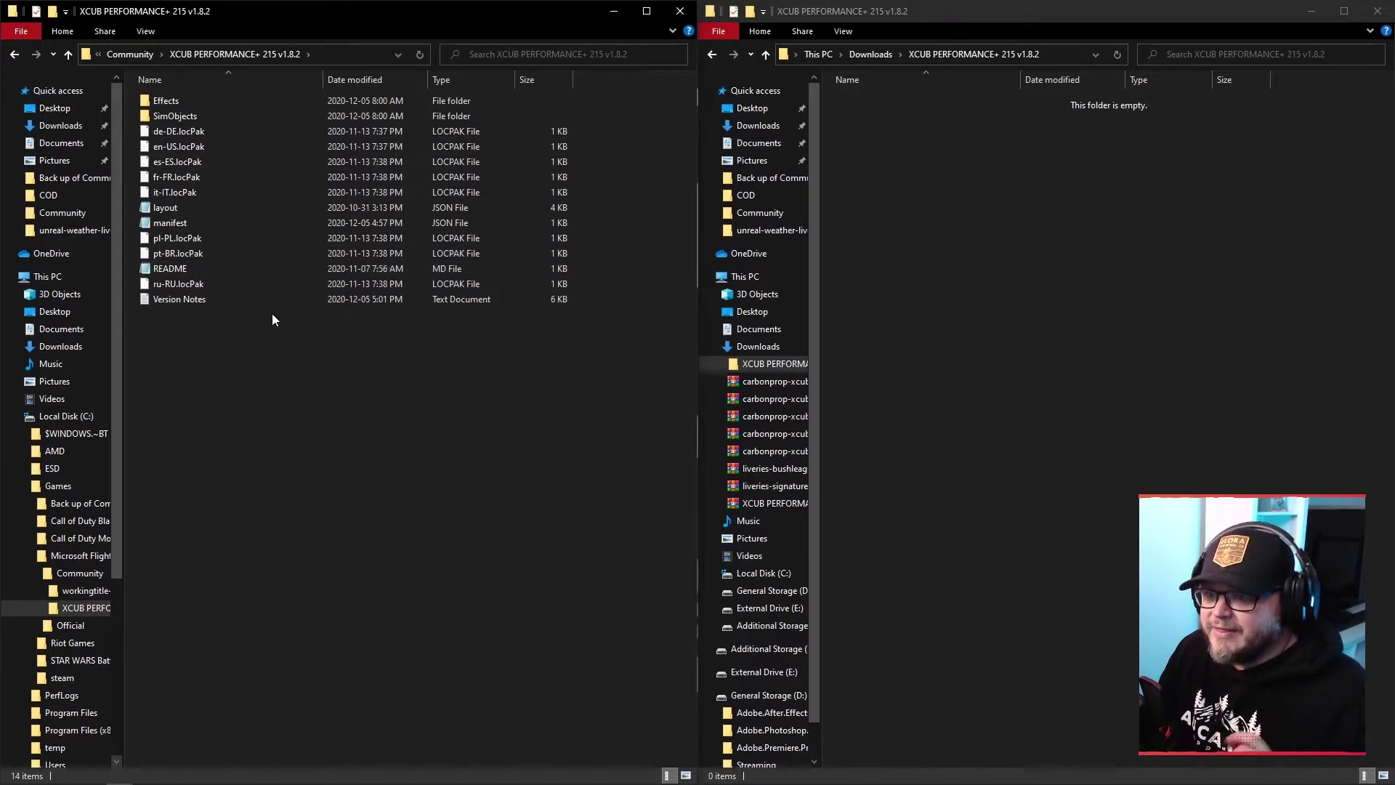
{"action": "left_click", "coordinate": [137, 54]}
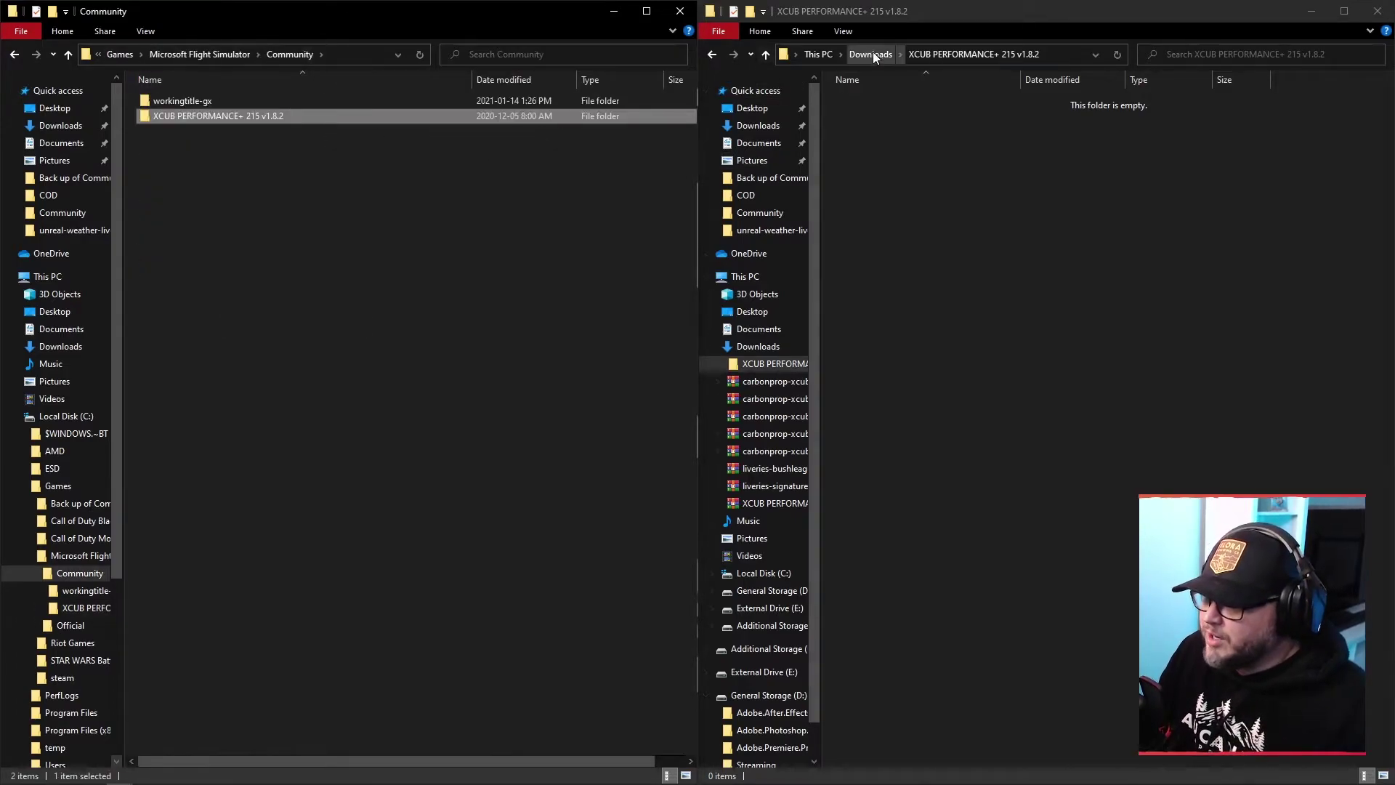
- In Downloads, extract the XCub float beta0.3, cargo v1.1, alpine v1.1 and tundra-cargo v1.1 archives into their own named folders
{"action": "left_click", "coordinate": [871, 54]}
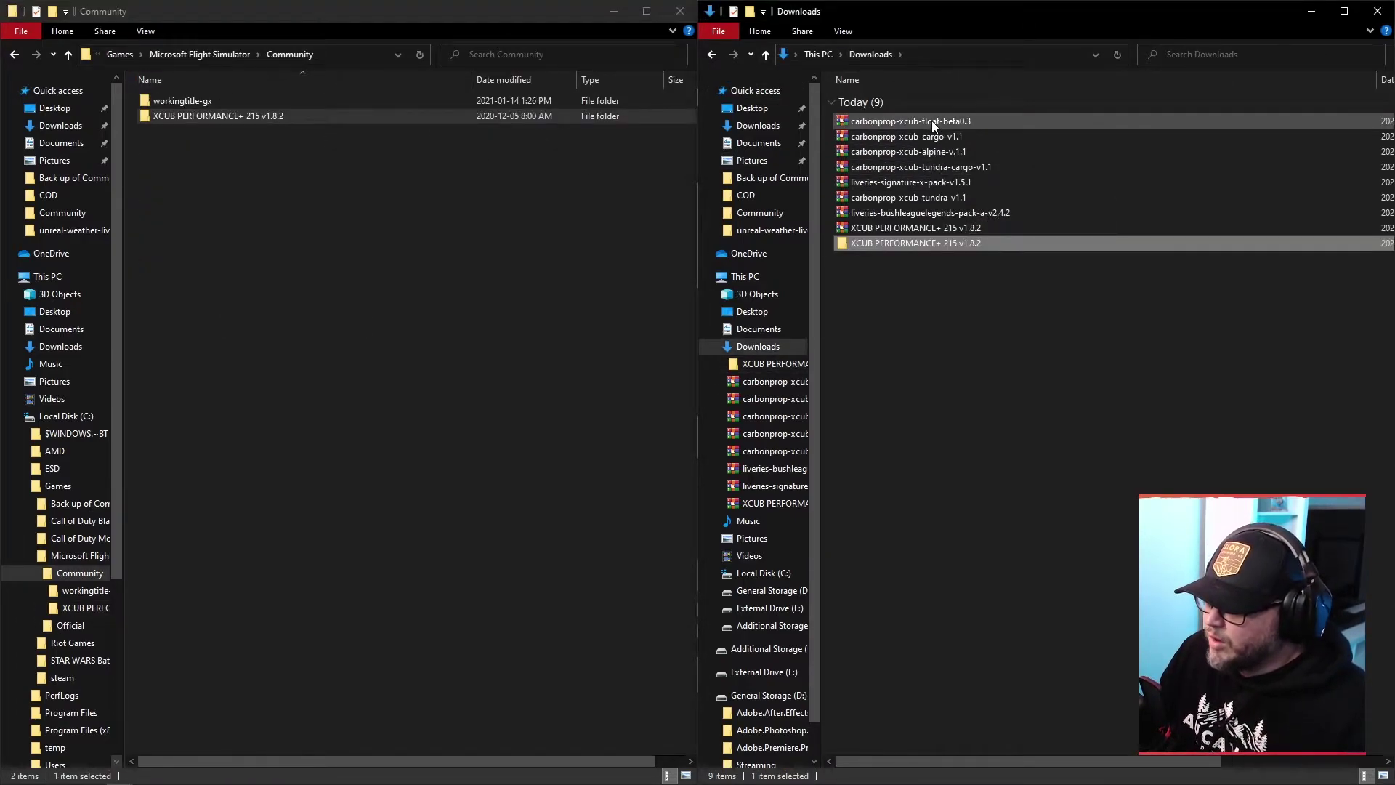
{"action": "right_click", "coordinate": [932, 121]}
{"action": "left_click", "coordinate": [1003, 212]}
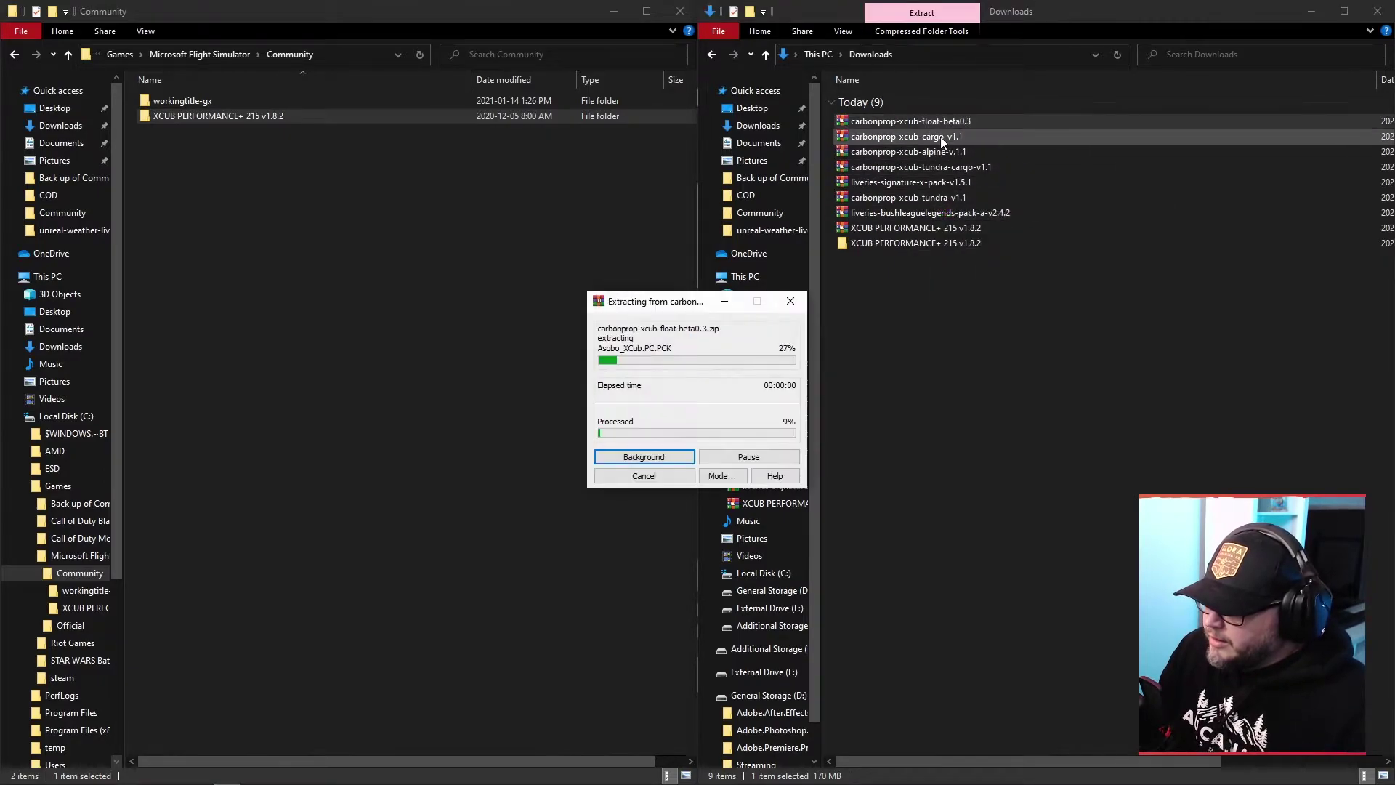
{"action": "right_click", "coordinate": [940, 137]}
{"action": "left_click", "coordinate": [1006, 227]}
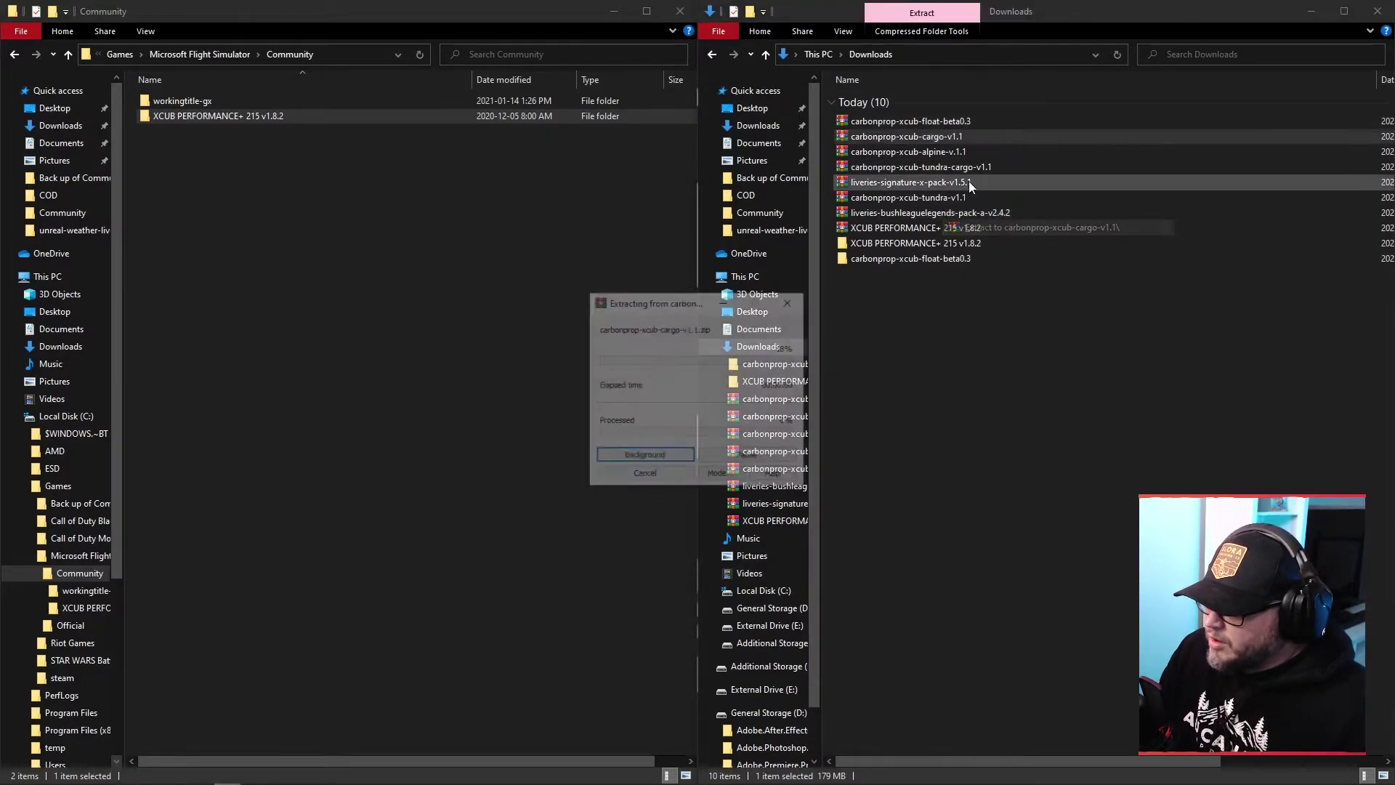
{"action": "right_click", "coordinate": [934, 151]}
{"action": "left_click", "coordinate": [1003, 243]}
{"action": "right_click", "coordinate": [936, 170]}
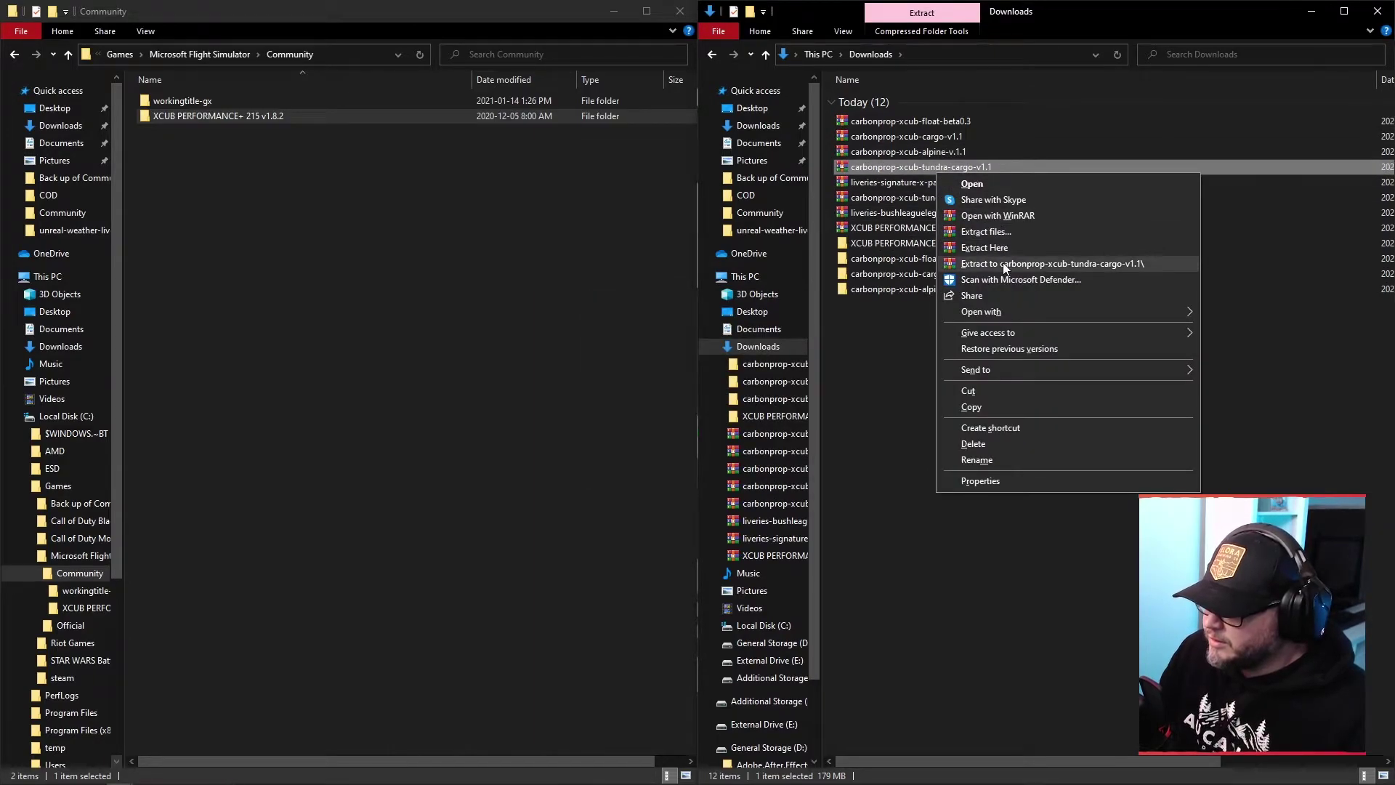
{"action": "left_click", "coordinate": [1003, 263]}
- Extract the liveries-signature-x-pack-v1.5.1, liveries-bushleaguelegends-pack-a-v2.4.2 and carbonprop-xcub-tundra-v1.1 archives into their own named folders
{"action": "right_click", "coordinate": [936, 183]}
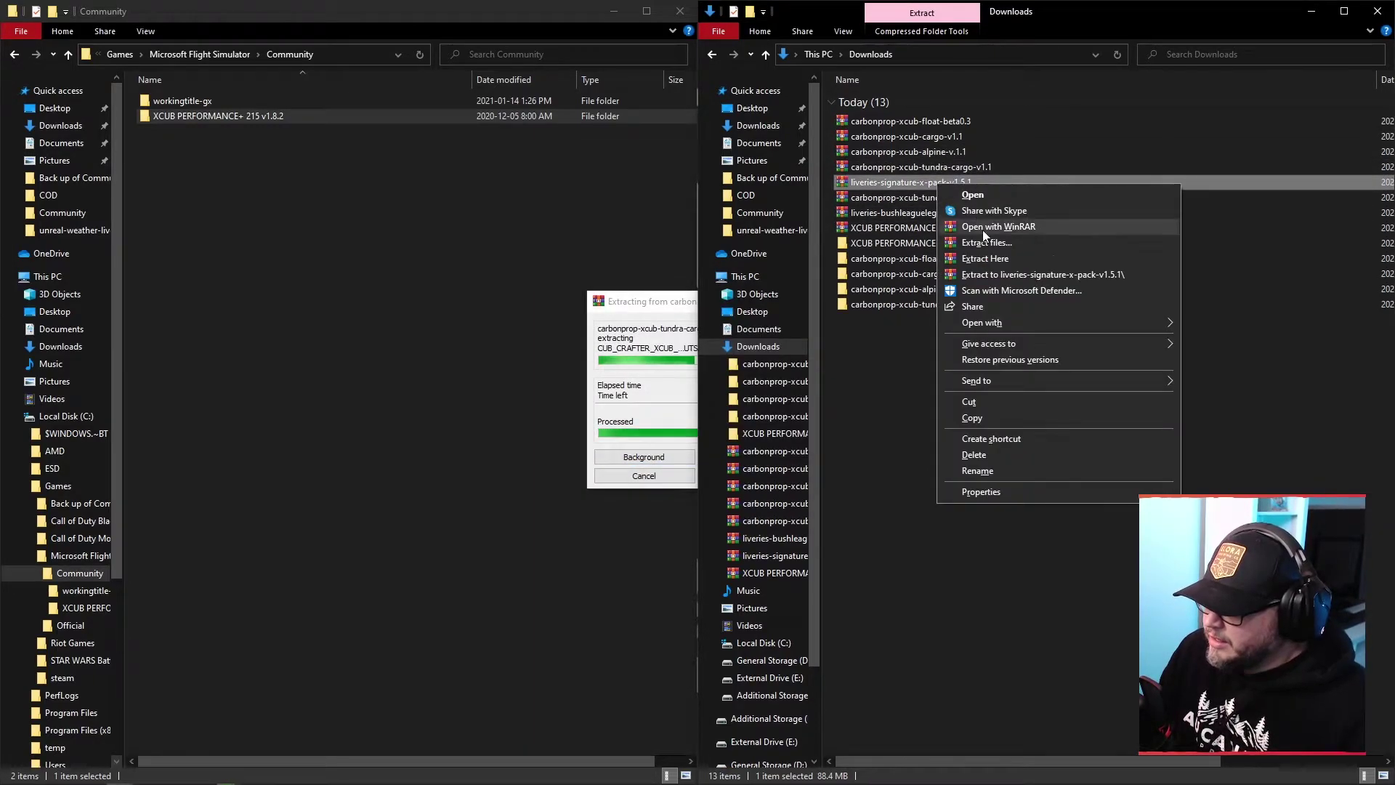
{"action": "left_click", "coordinate": [993, 274]}
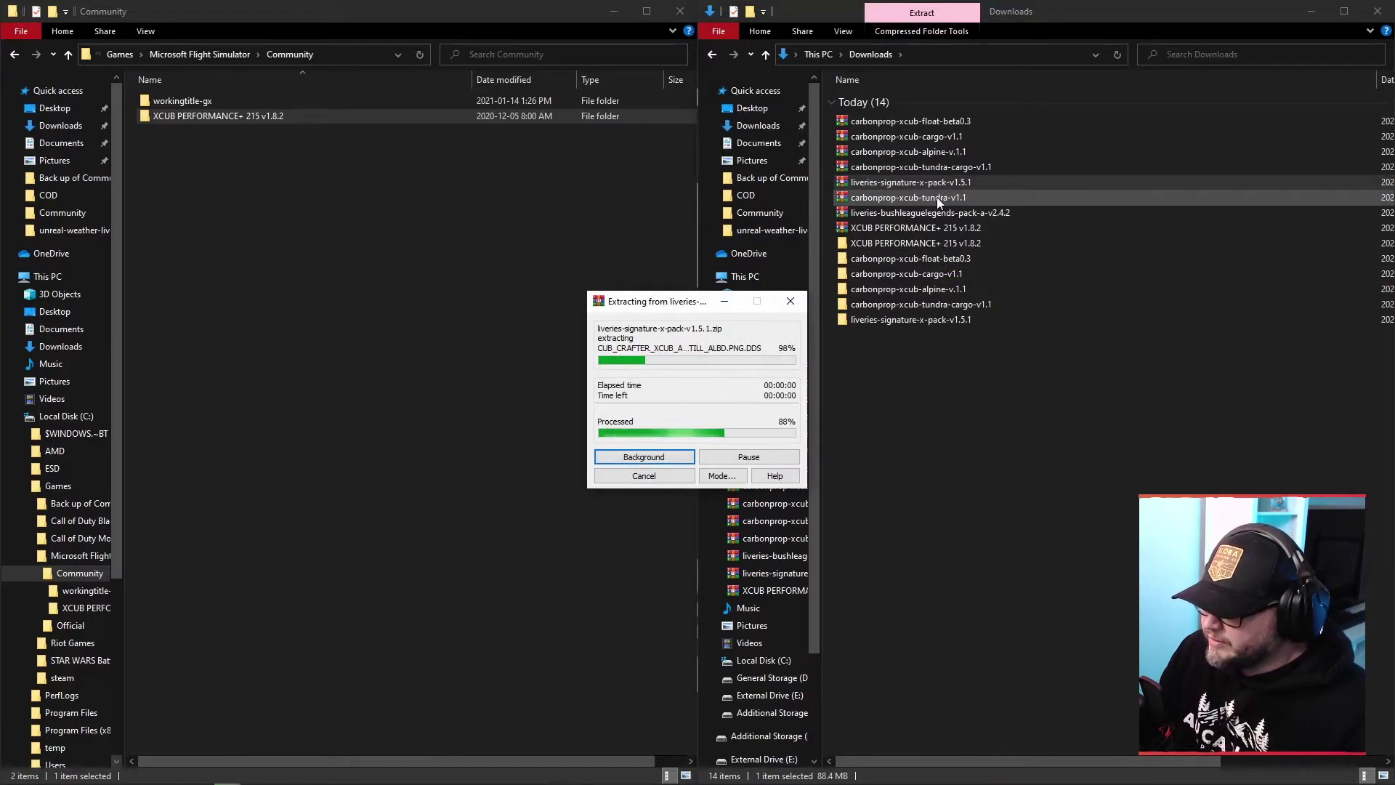
{"action": "left_click", "coordinate": [936, 212]}
{"action": "right_click", "coordinate": [936, 213]}
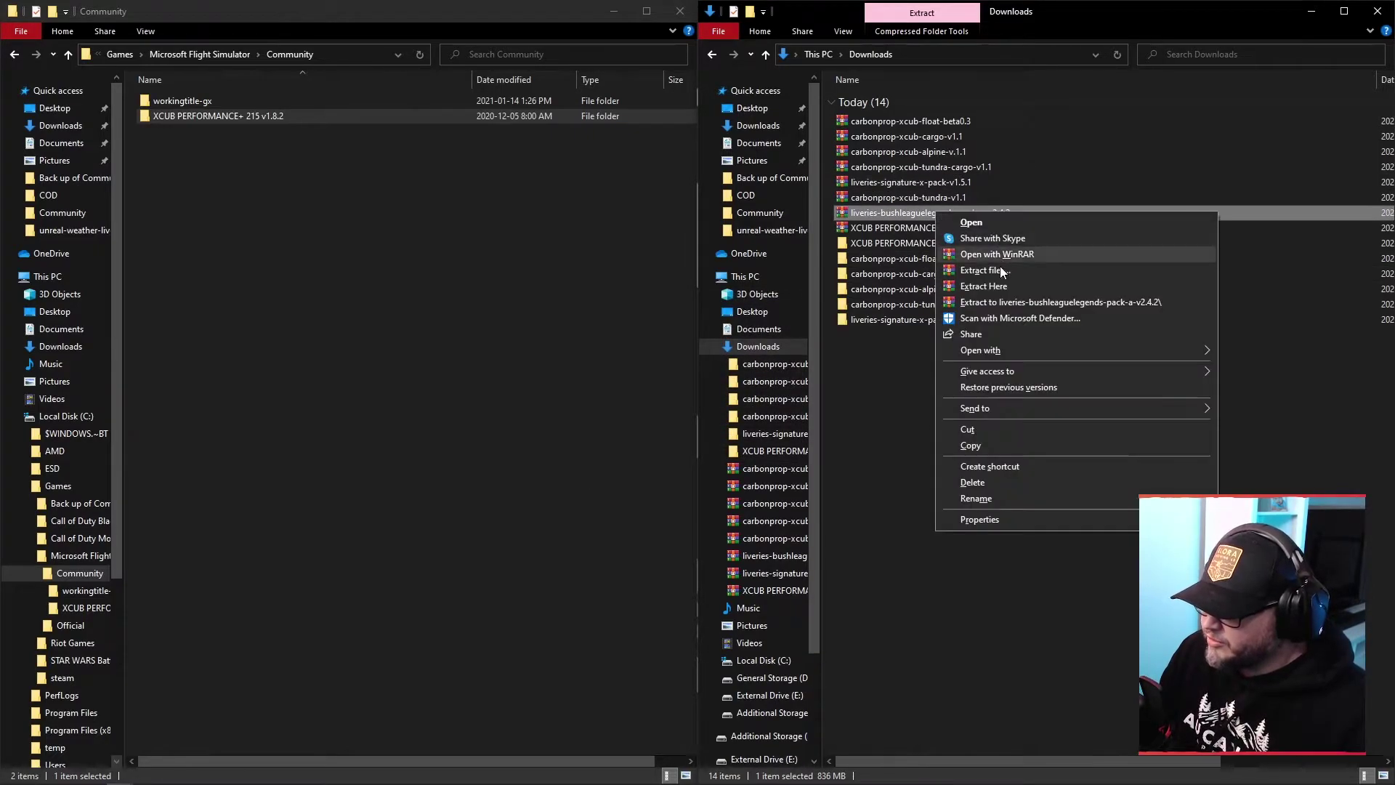
{"action": "left_click", "coordinate": [1006, 299]}
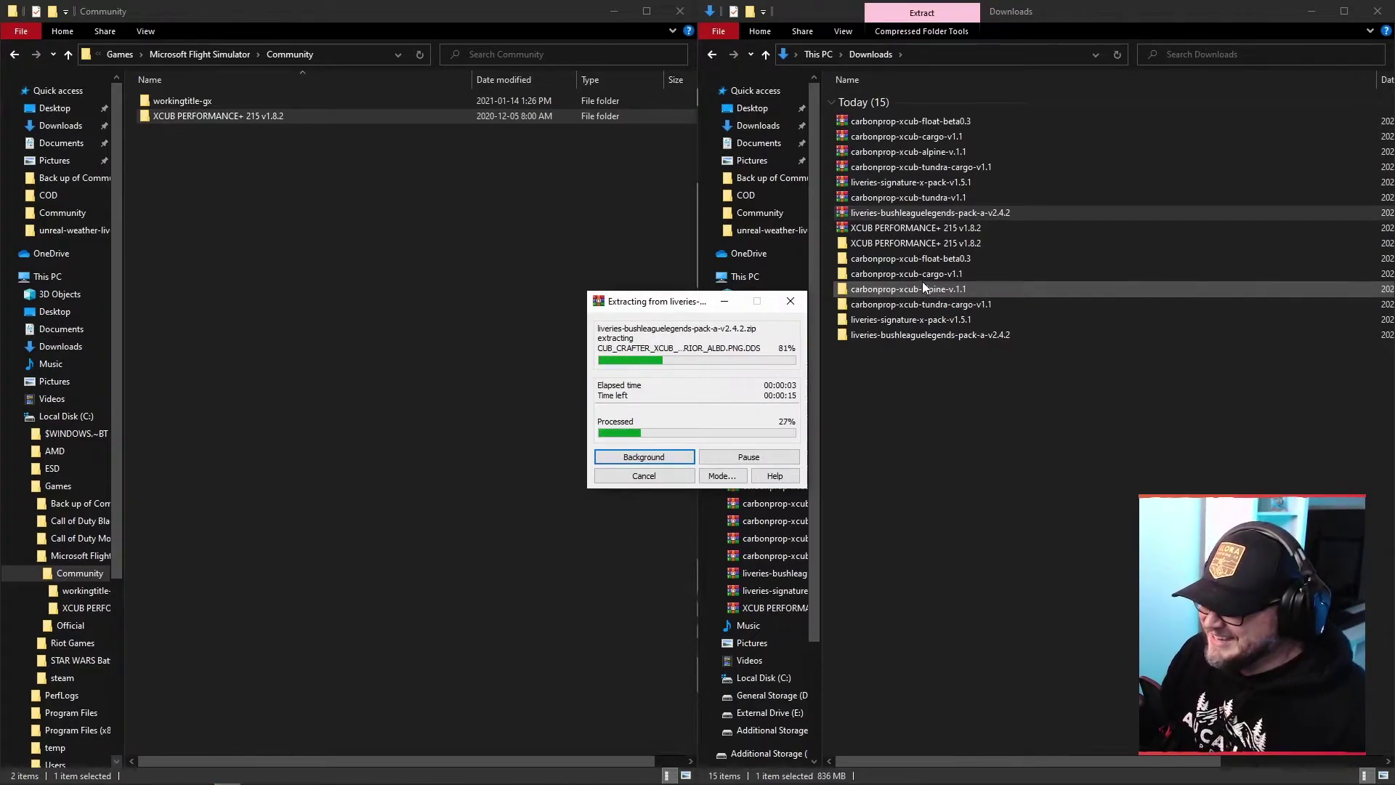
{"action": "right_click", "coordinate": [906, 198]}
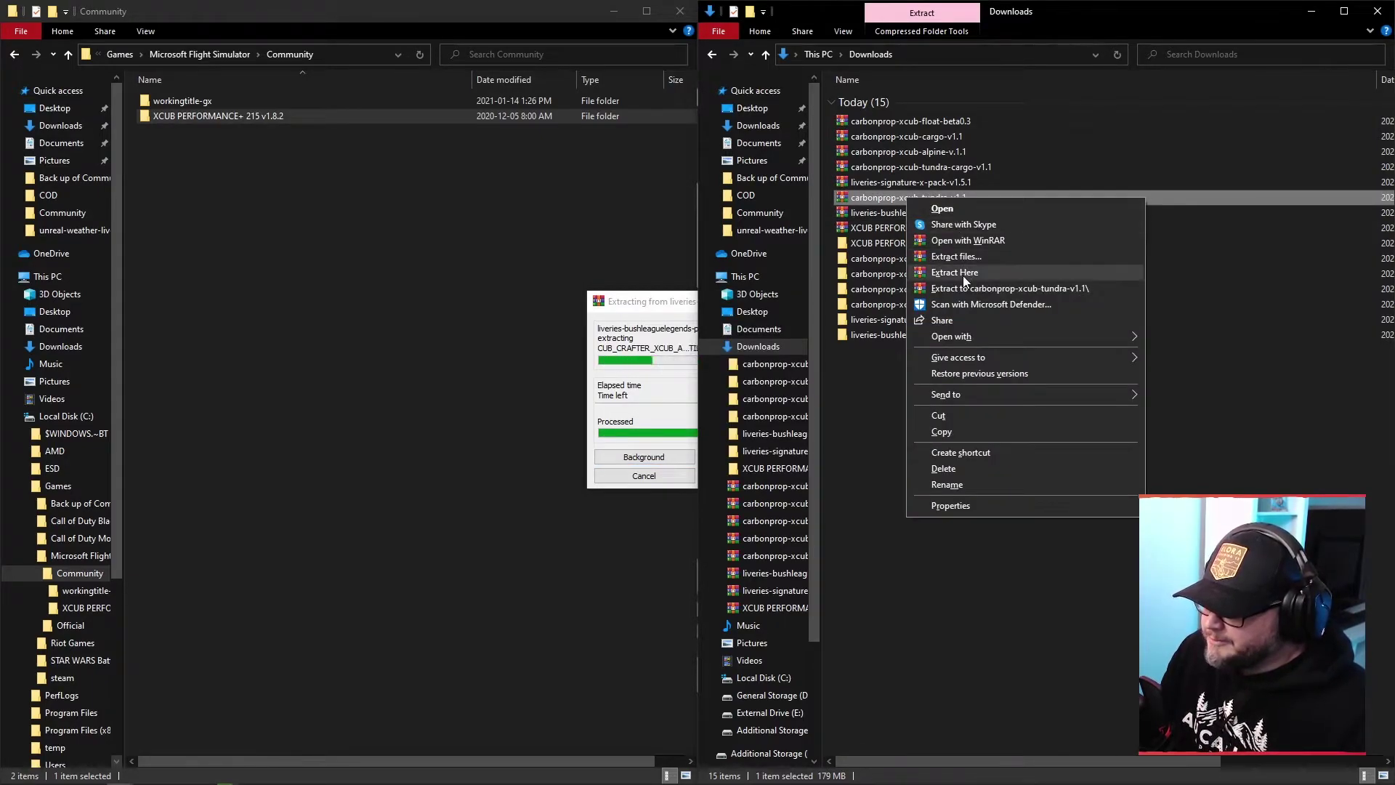
{"action": "left_click", "coordinate": [962, 290]}
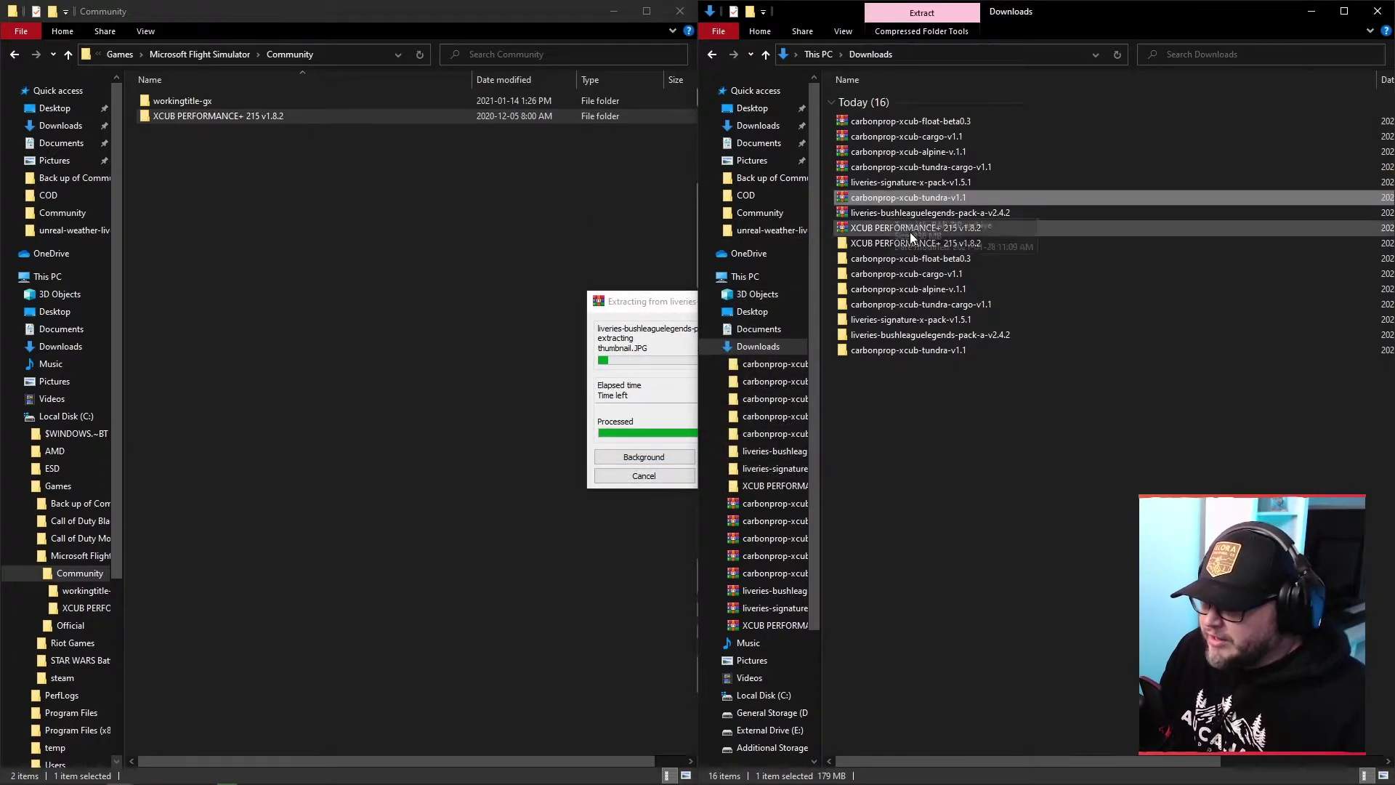
- Check the contents of the extracted carbonprop-xcub-float-beta0.3 folder and move its inner carbonprop-xcub-float folder into Community
{"action": "double_click", "coordinate": [897, 260]}
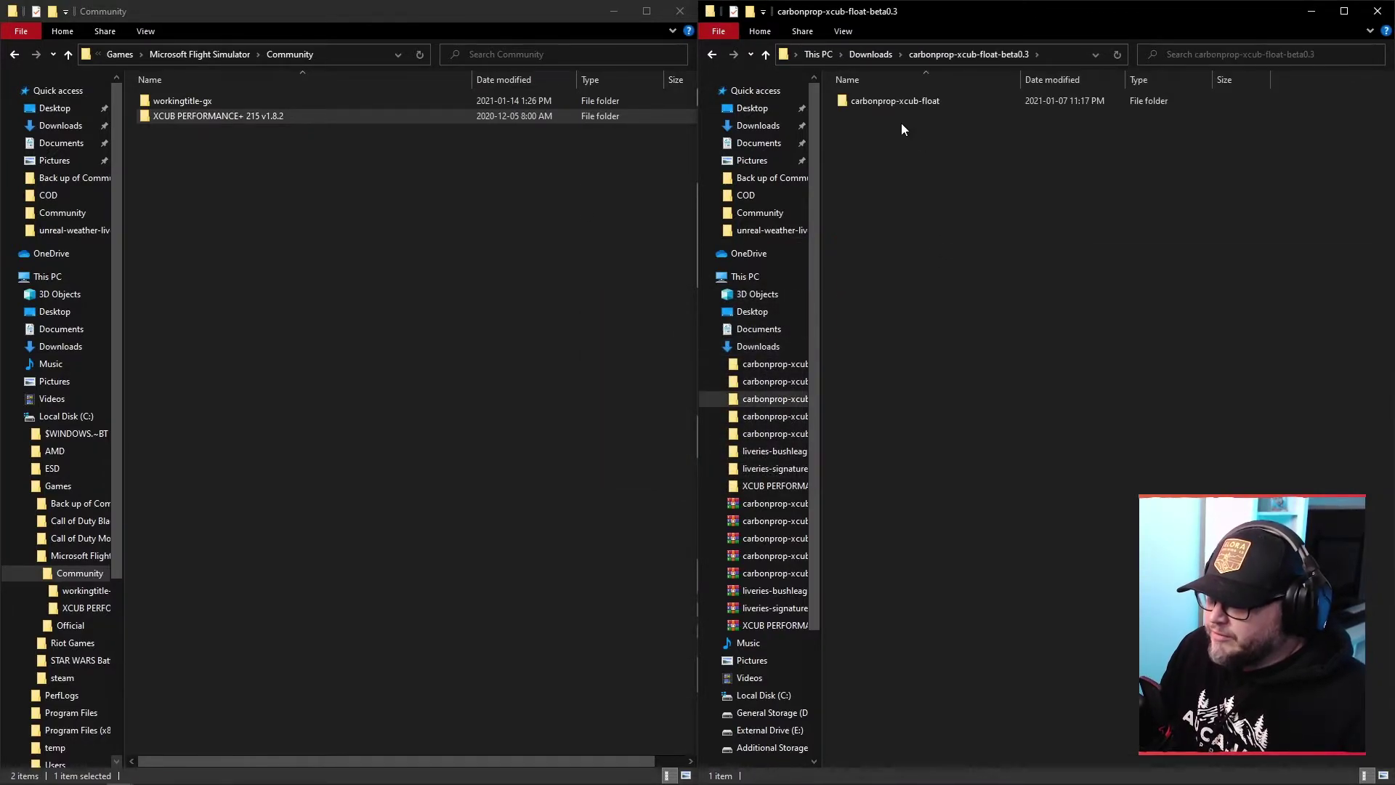
{"action": "double_click", "coordinate": [913, 101]}
{"action": "left_click", "coordinate": [888, 55]}
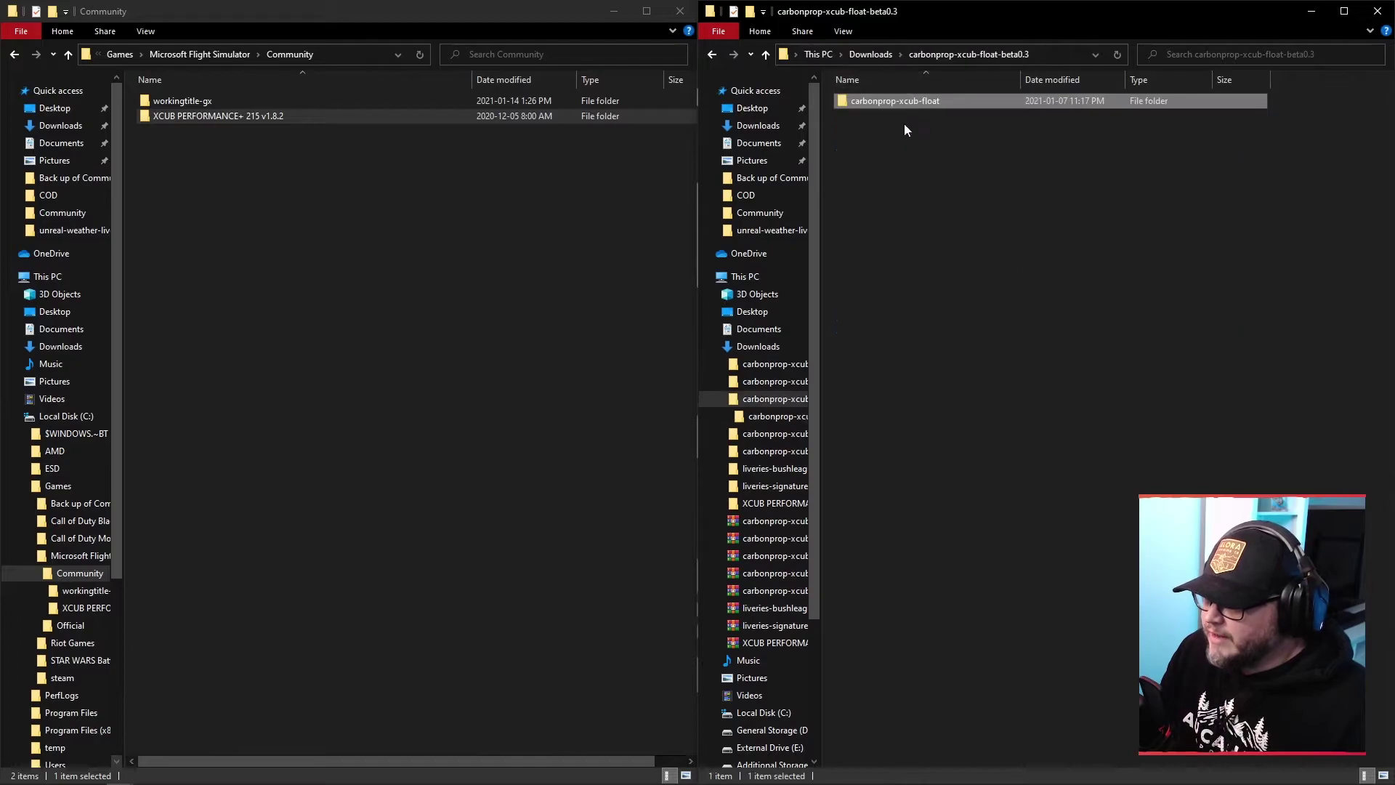
{"action": "double_click", "coordinate": [888, 102]}
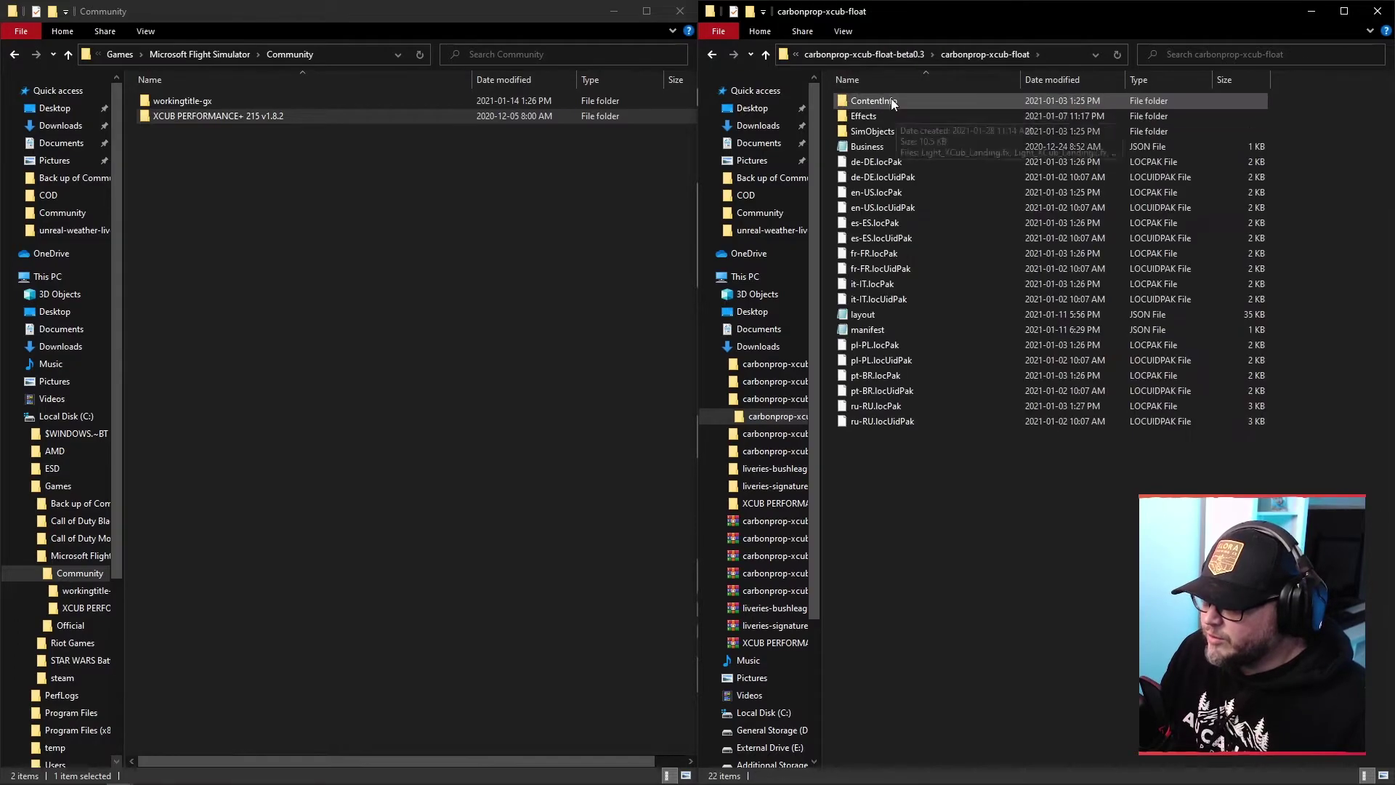
{"action": "left_click", "coordinate": [891, 55]}
{"action": "left_click_drag", "start_coordinate": [901, 100], "coordinate": [466, 156]}
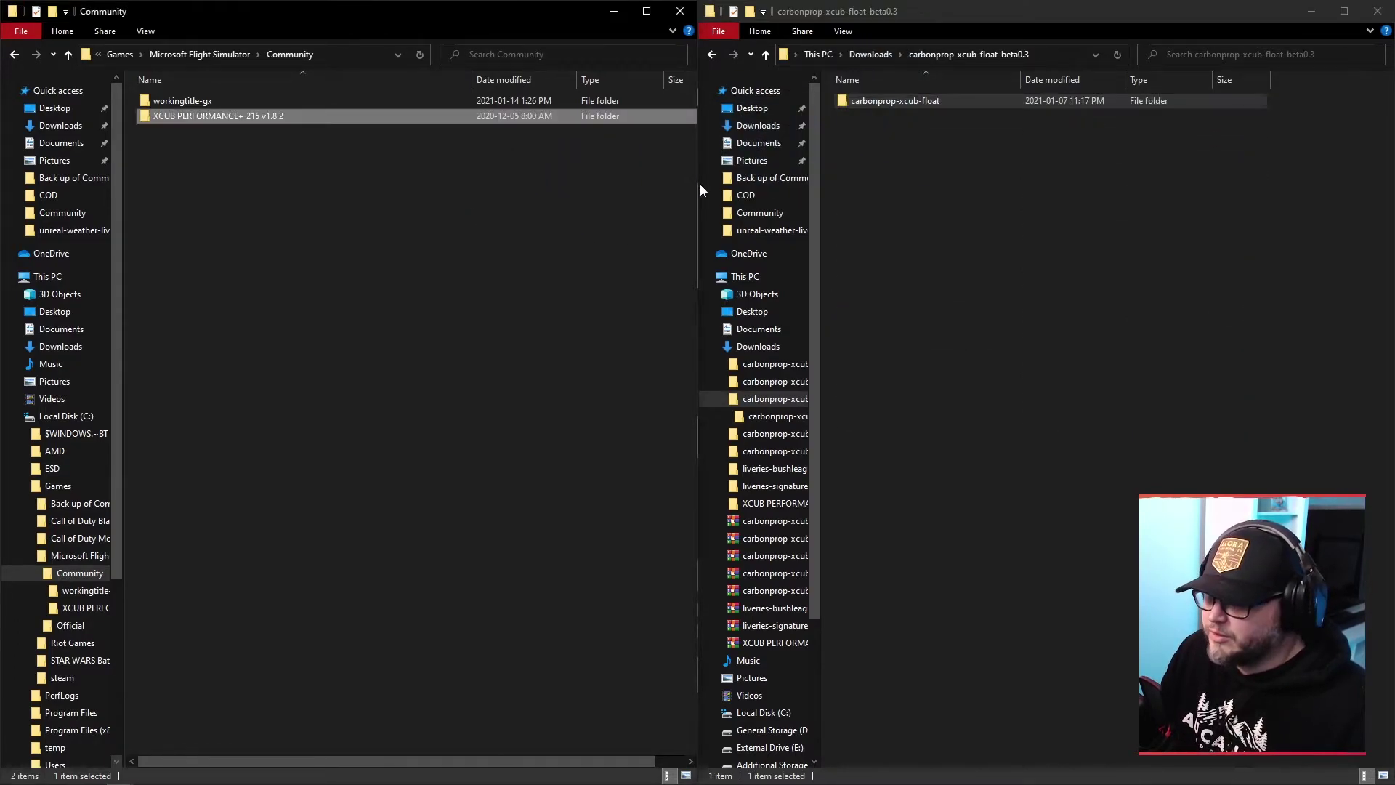
- Move the inner carbonprop-xcub-tundra folder from the extracted carbonprop-xcub-tundra-v1.1 folder in Downloads into Community
{"action": "left_click", "coordinate": [865, 54]}
{"action": "double_click", "coordinate": [878, 259]}
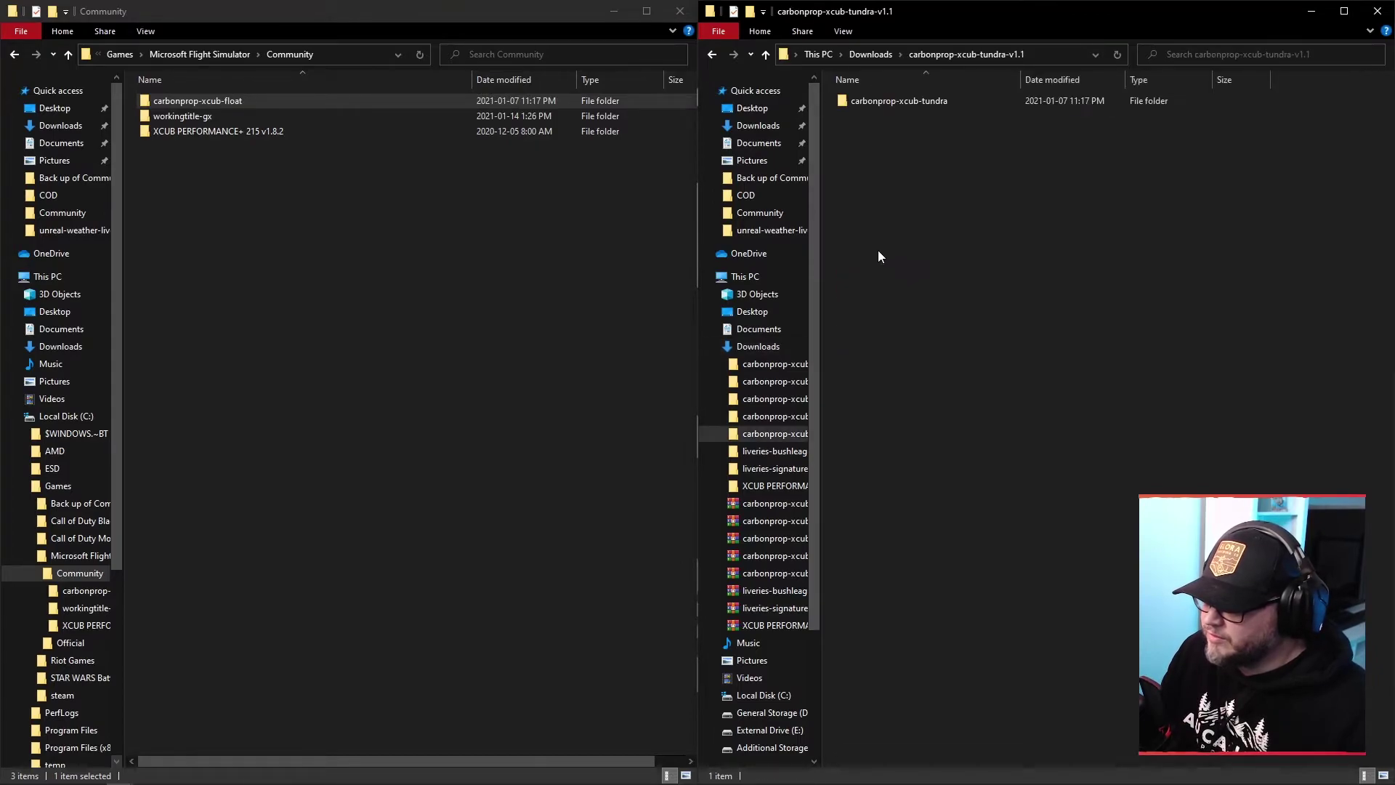
{"action": "left_click_drag", "start_coordinate": [900, 100], "coordinate": [520, 247]}
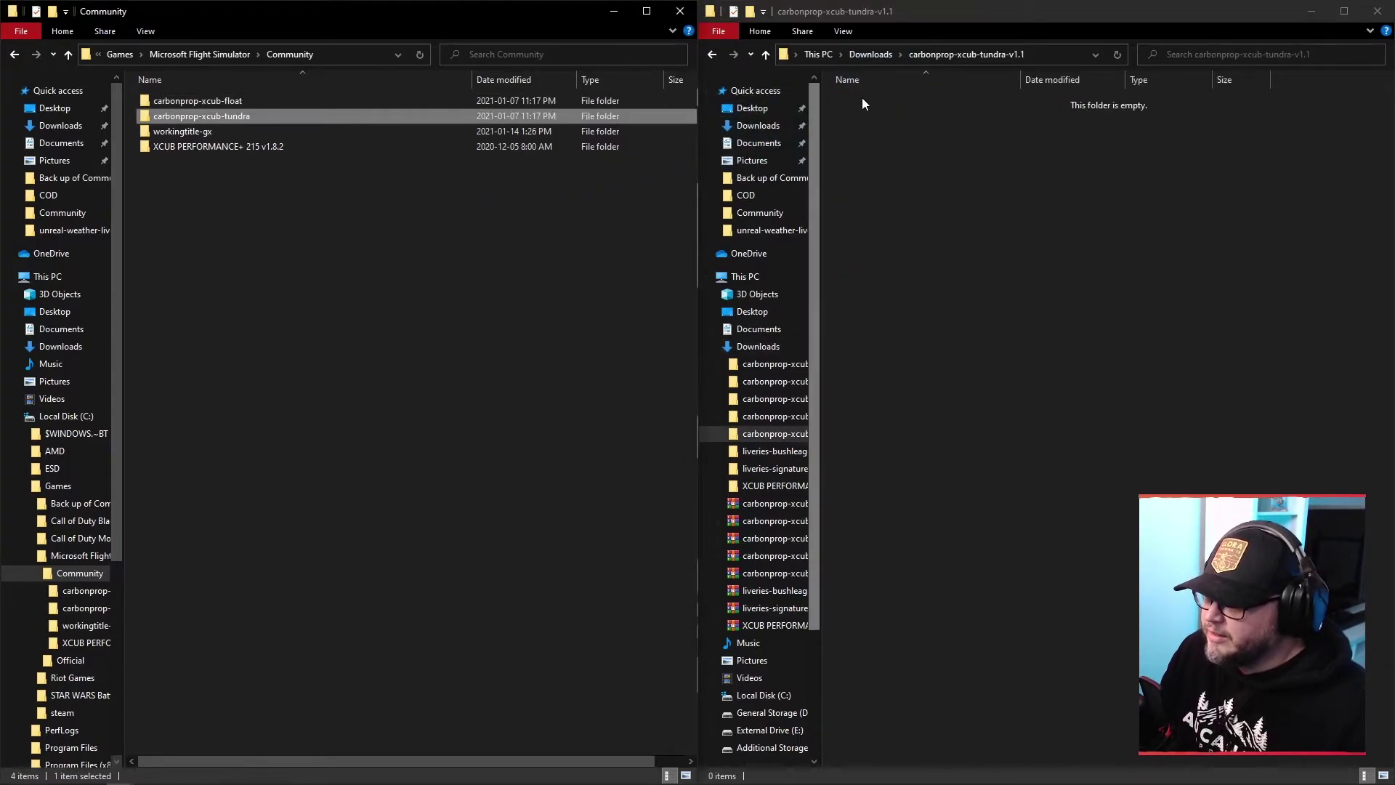
- Check the extracted liveries-bushleaguelegends-pack-a-v2.4.2 folder in Downloads and move its inner folder of the same name into Community
{"action": "left_click", "coordinate": [858, 55]}
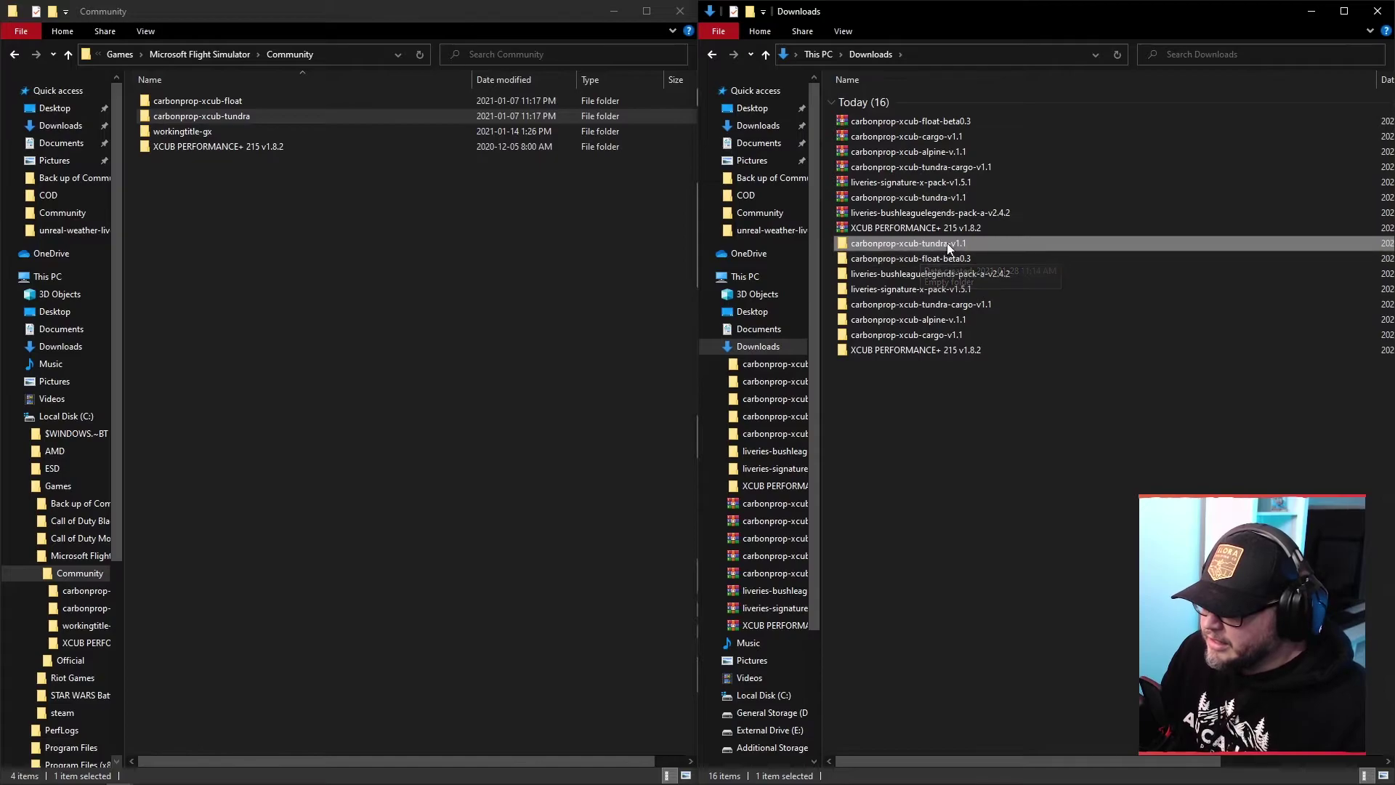
{"action": "double_click", "coordinate": [921, 273]}
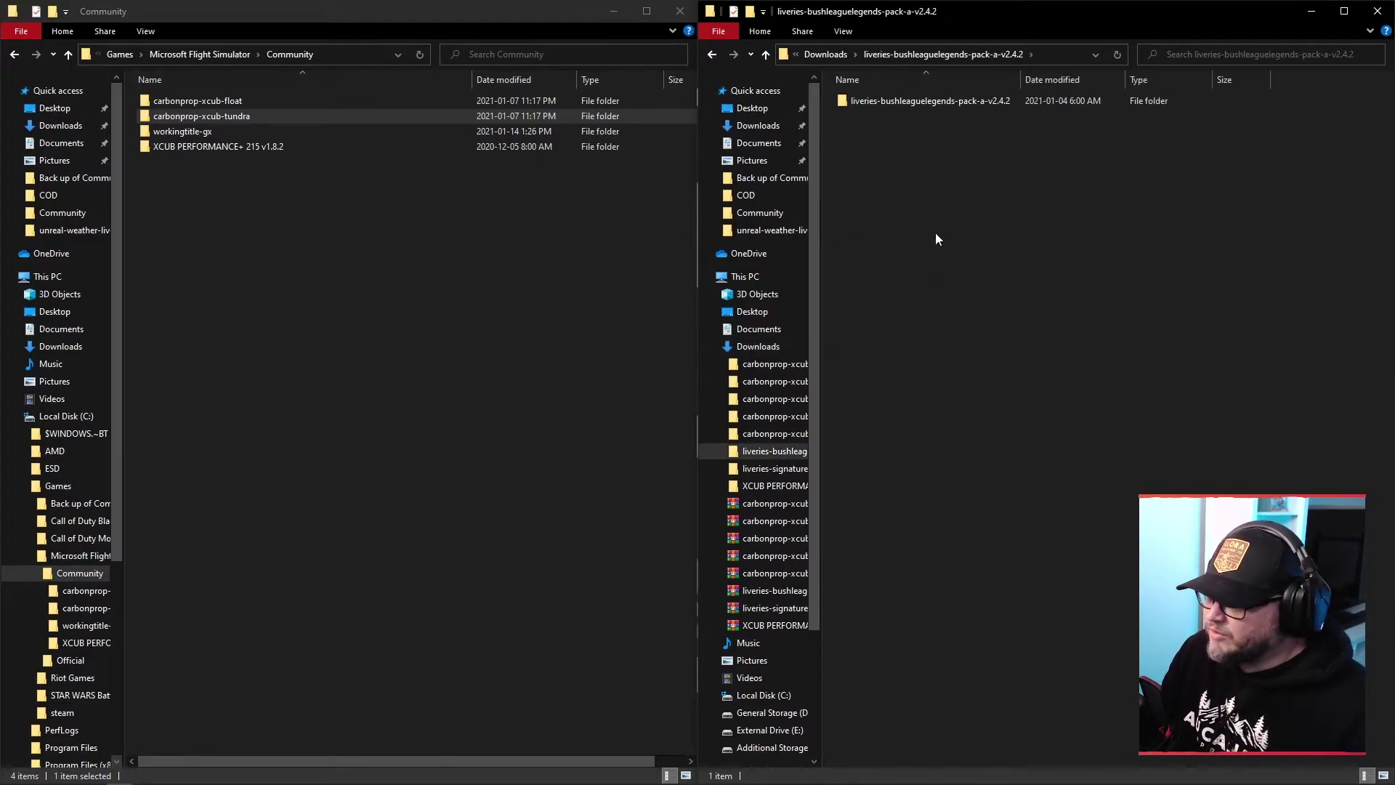
{"action": "left_click", "coordinate": [829, 54]}
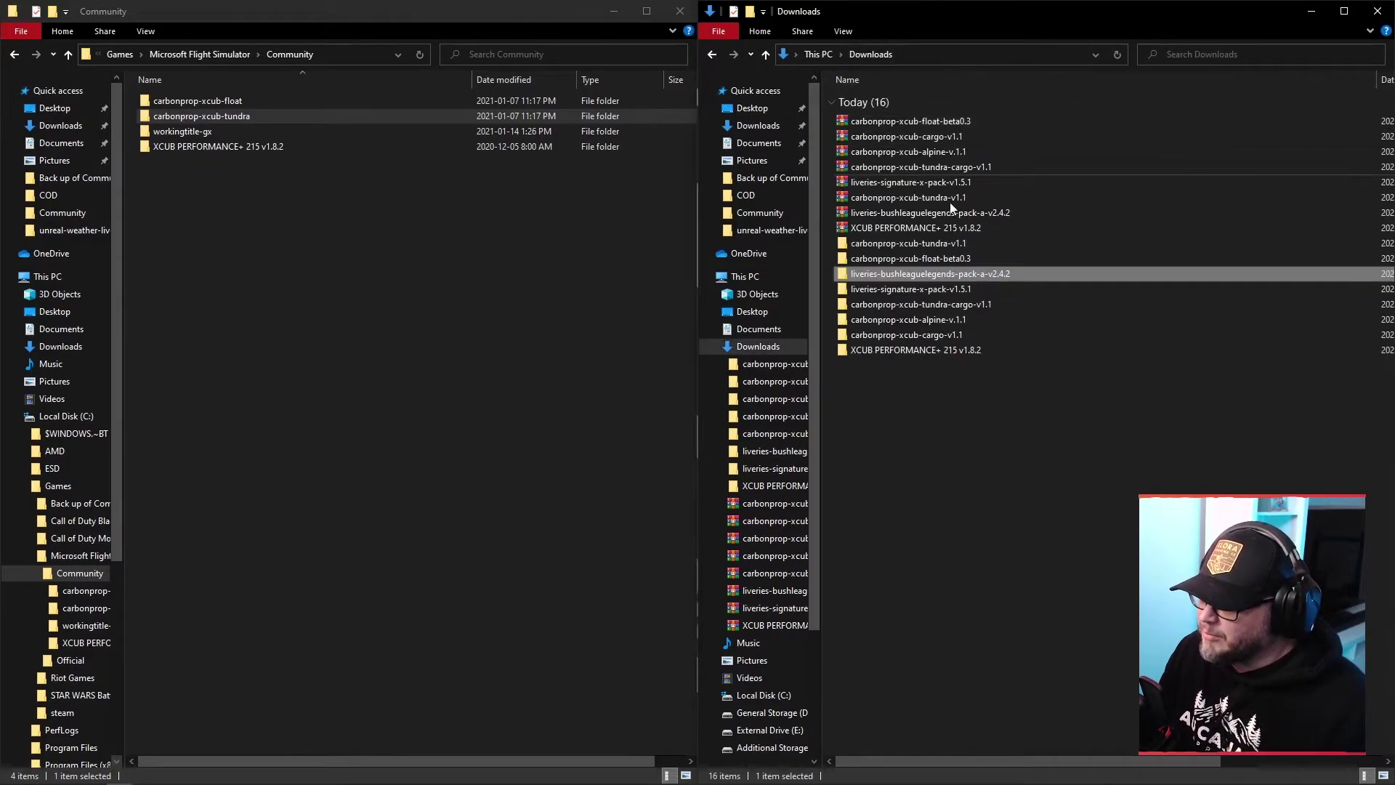
{"action": "double_click", "coordinate": [870, 275]}
{"action": "left_click", "coordinate": [832, 57]}
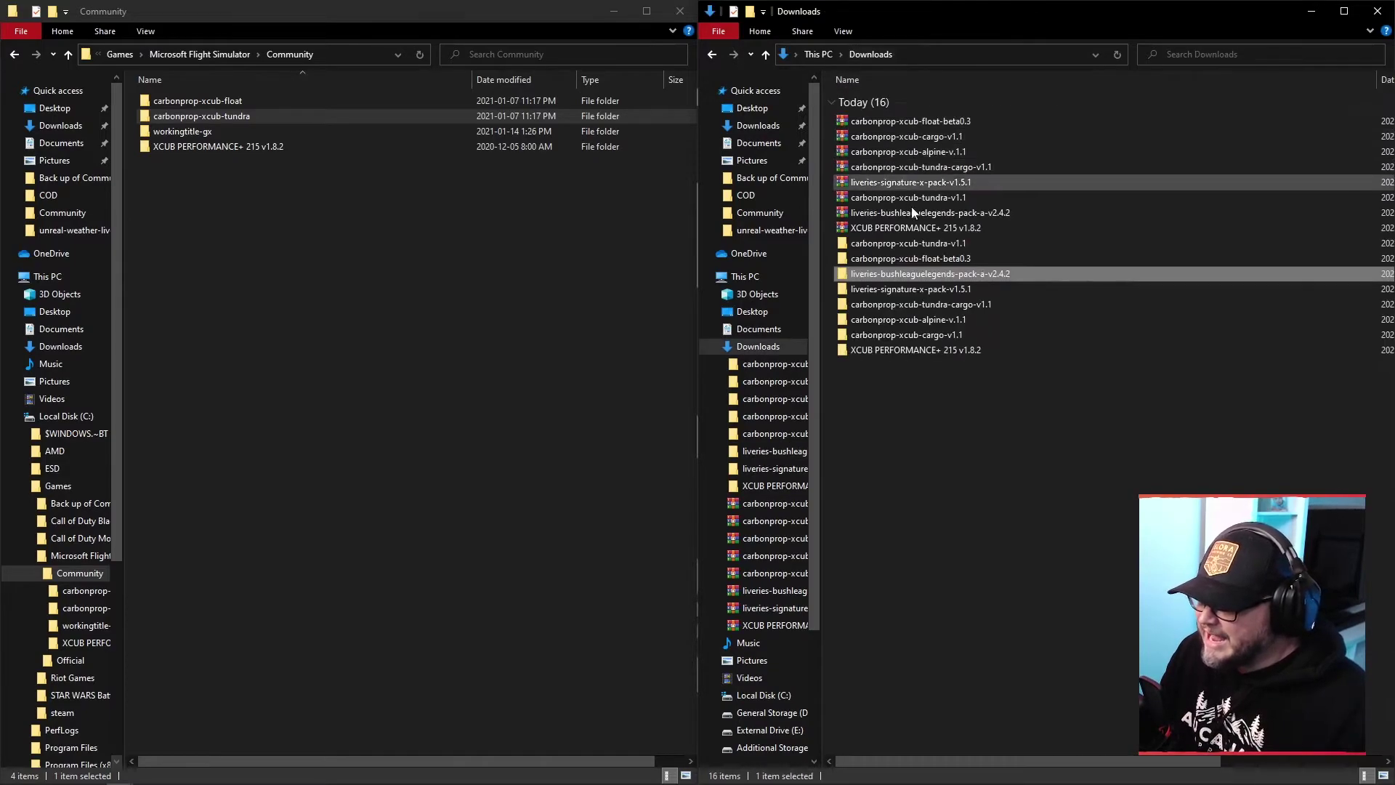
{"action": "double_click", "coordinate": [896, 269]}
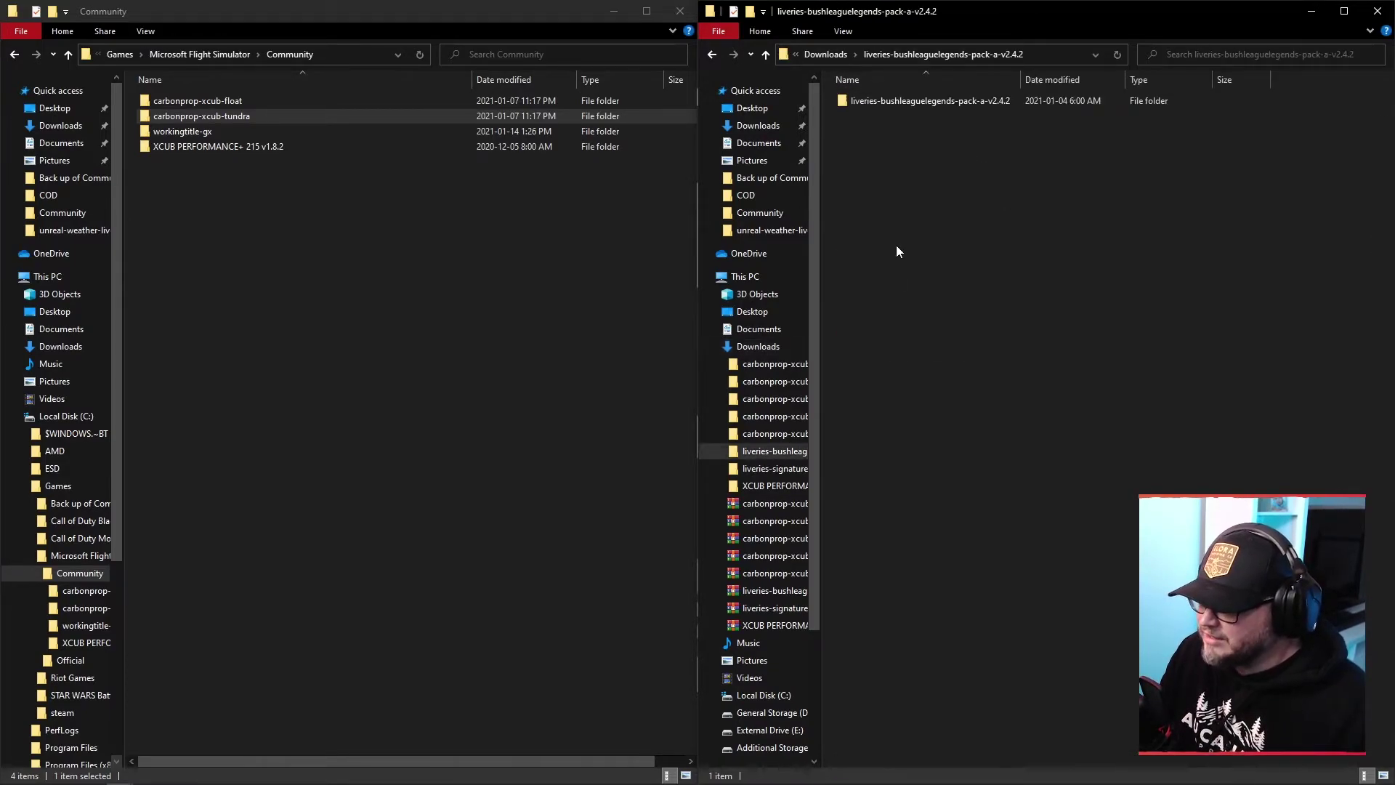
{"action": "double_click", "coordinate": [912, 100]}
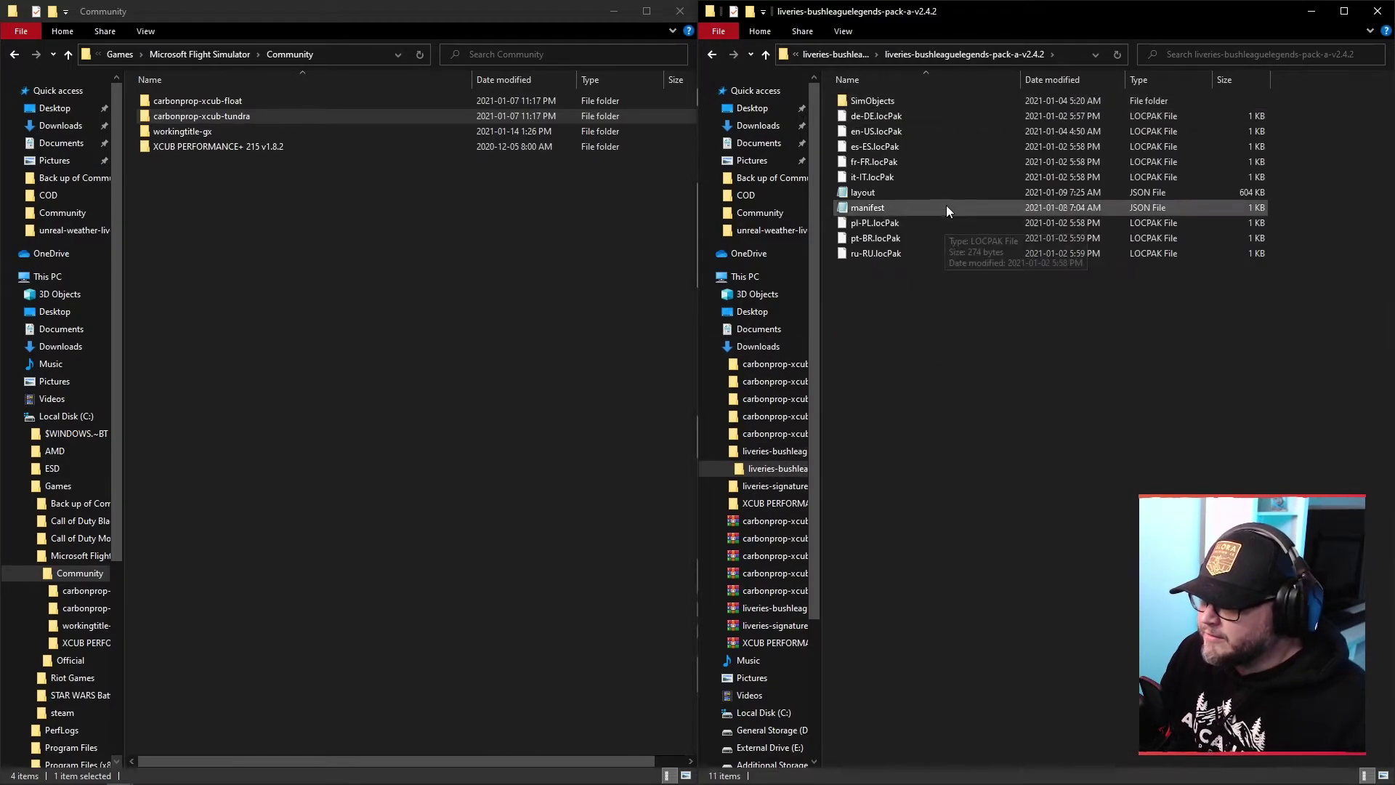
{"action": "left_click", "coordinate": [828, 56]}
{"action": "left_click_drag", "start_coordinate": [901, 102], "coordinate": [472, 288]}
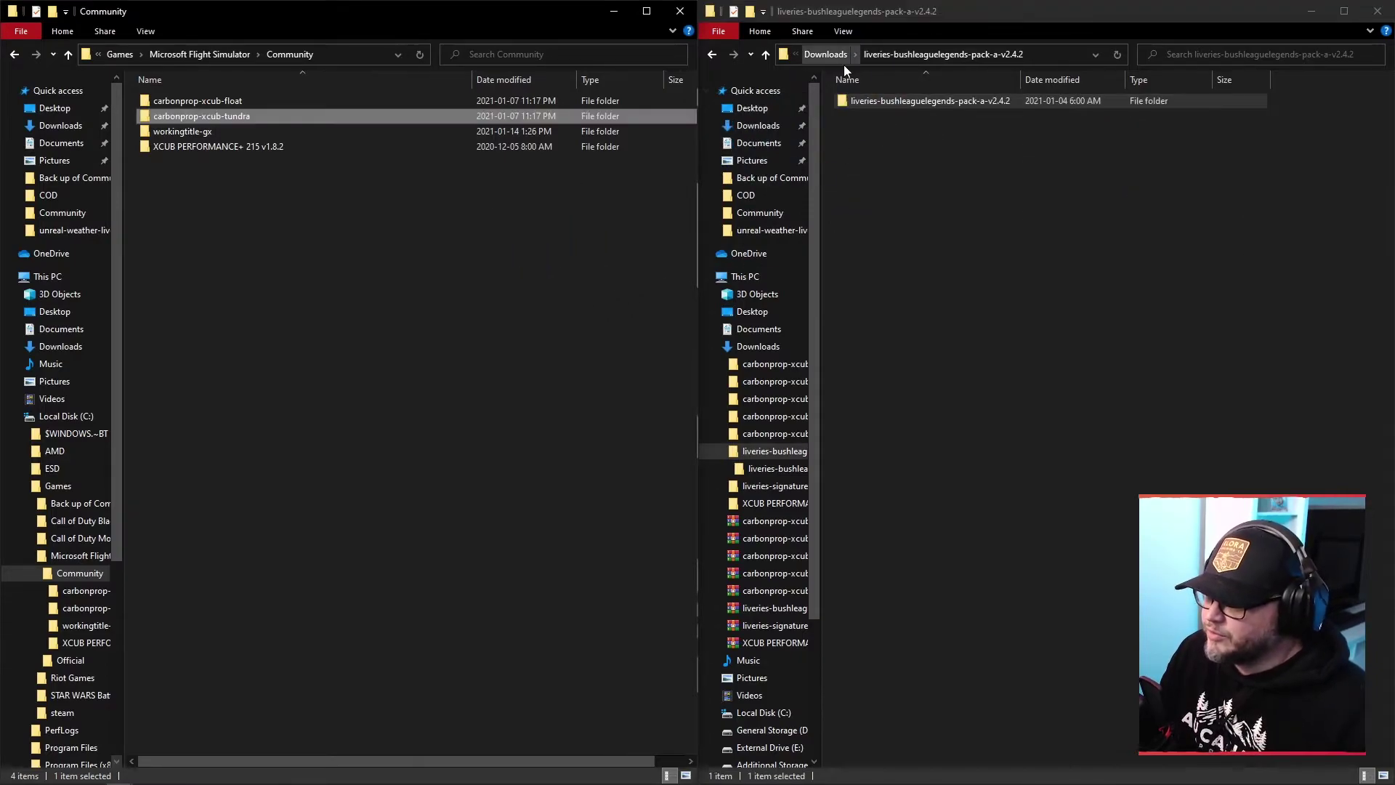
- Move the inner liveries-signature-x-pack-v1.5.1 and carbonprop-xcub-tundra-cargo folders from their extracted folders in Downloads into Community
{"action": "left_click", "coordinate": [826, 53]}
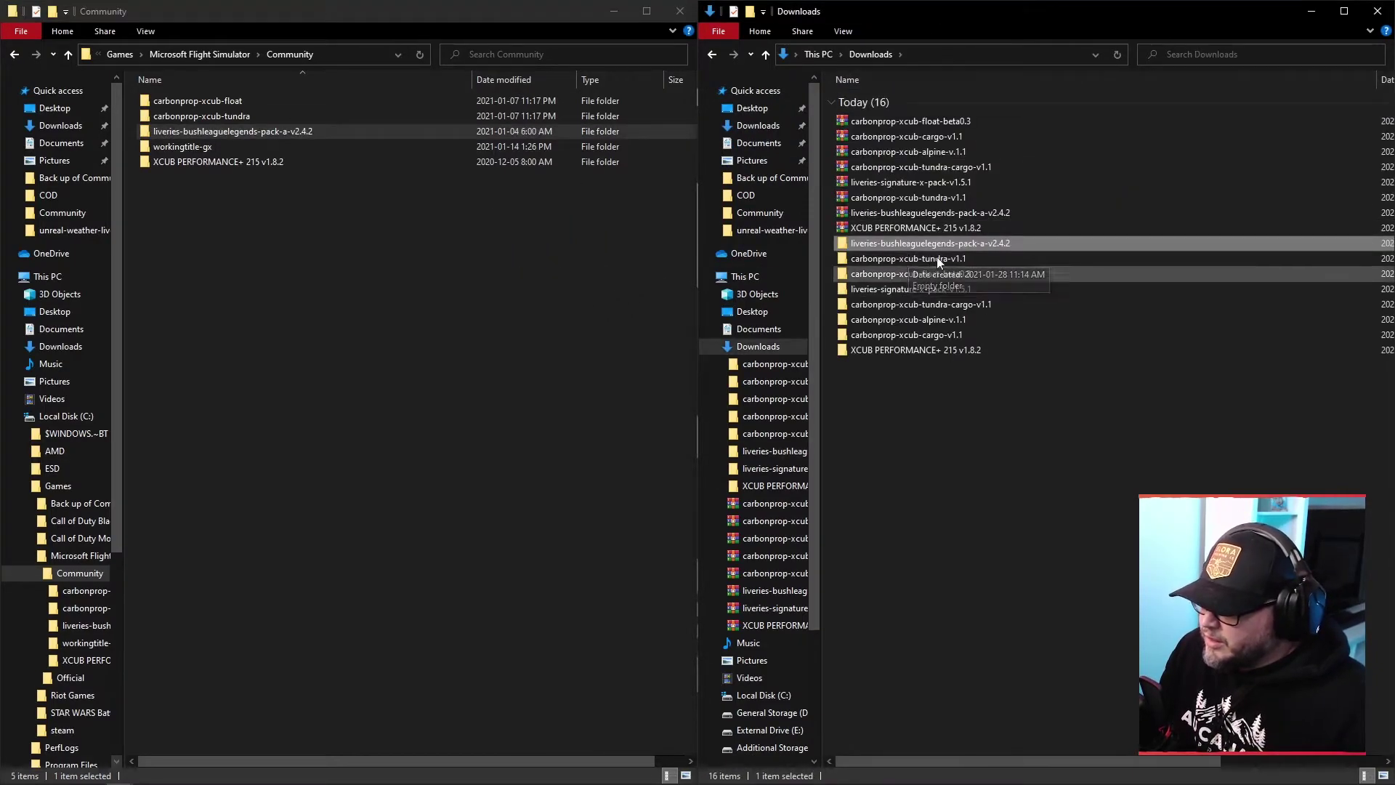
{"action": "double_click", "coordinate": [913, 288]}
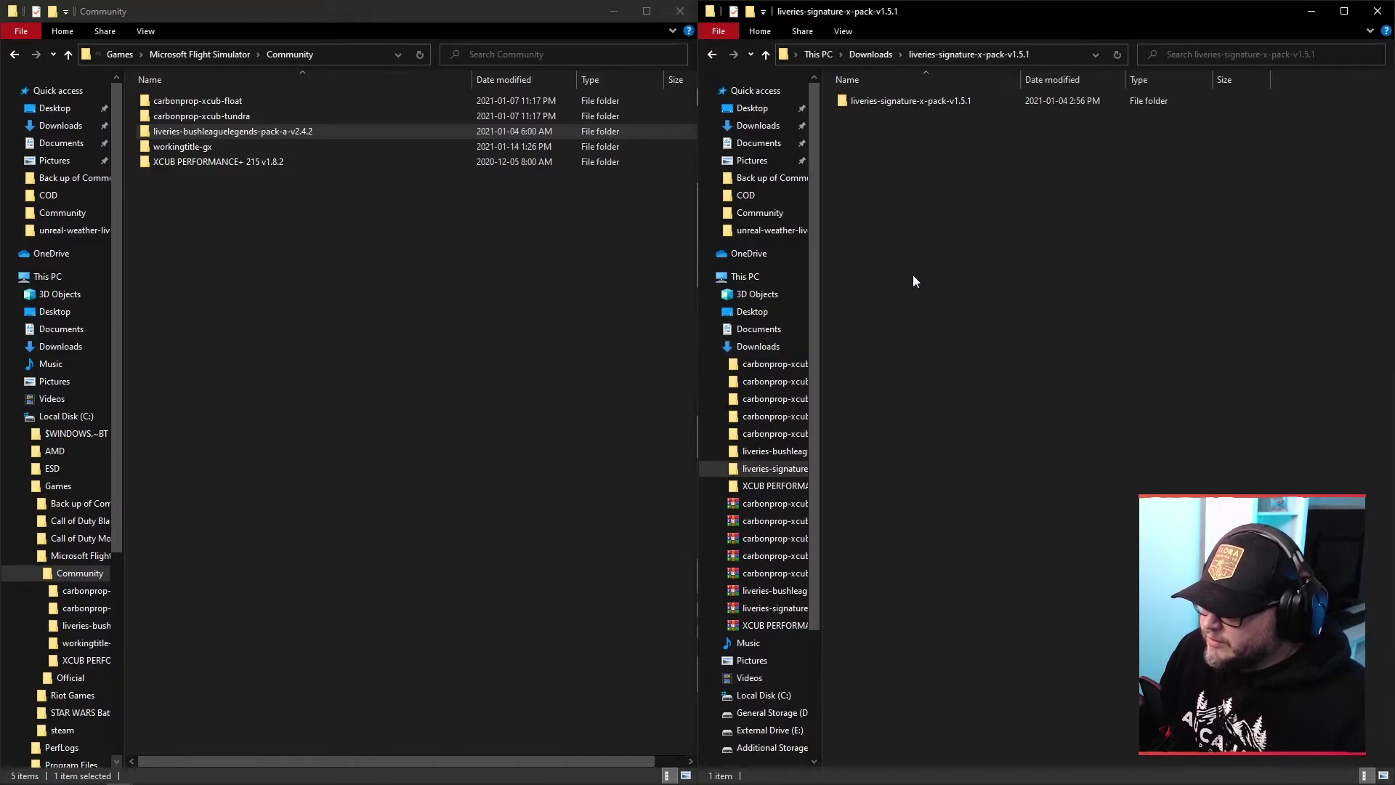
{"action": "left_click_drag", "start_coordinate": [907, 106], "coordinate": [821, 109]}
{"action": "left_click", "coordinate": [868, 54]}
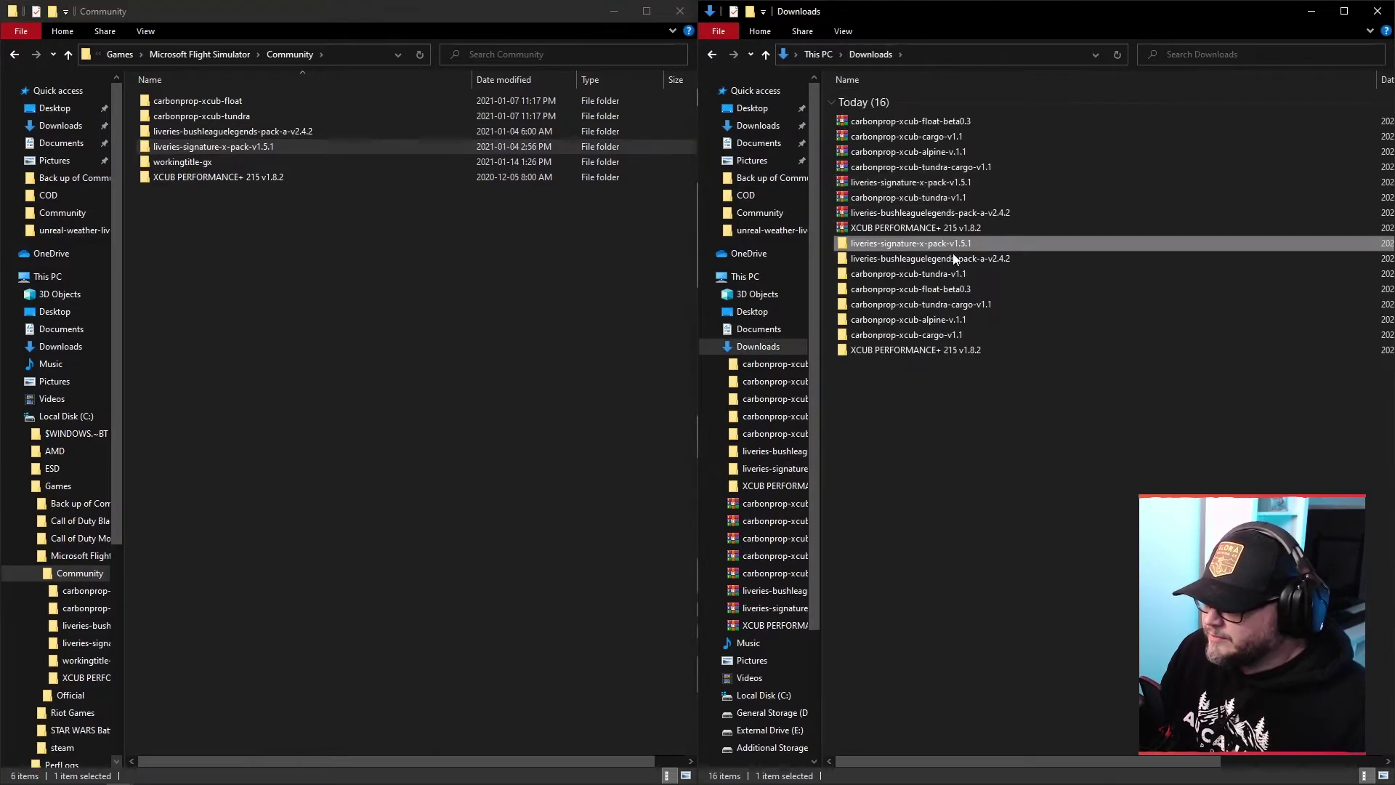
{"action": "double_click", "coordinate": [940, 304]}
{"action": "left_click_drag", "start_coordinate": [923, 101], "coordinate": [673, 246]}
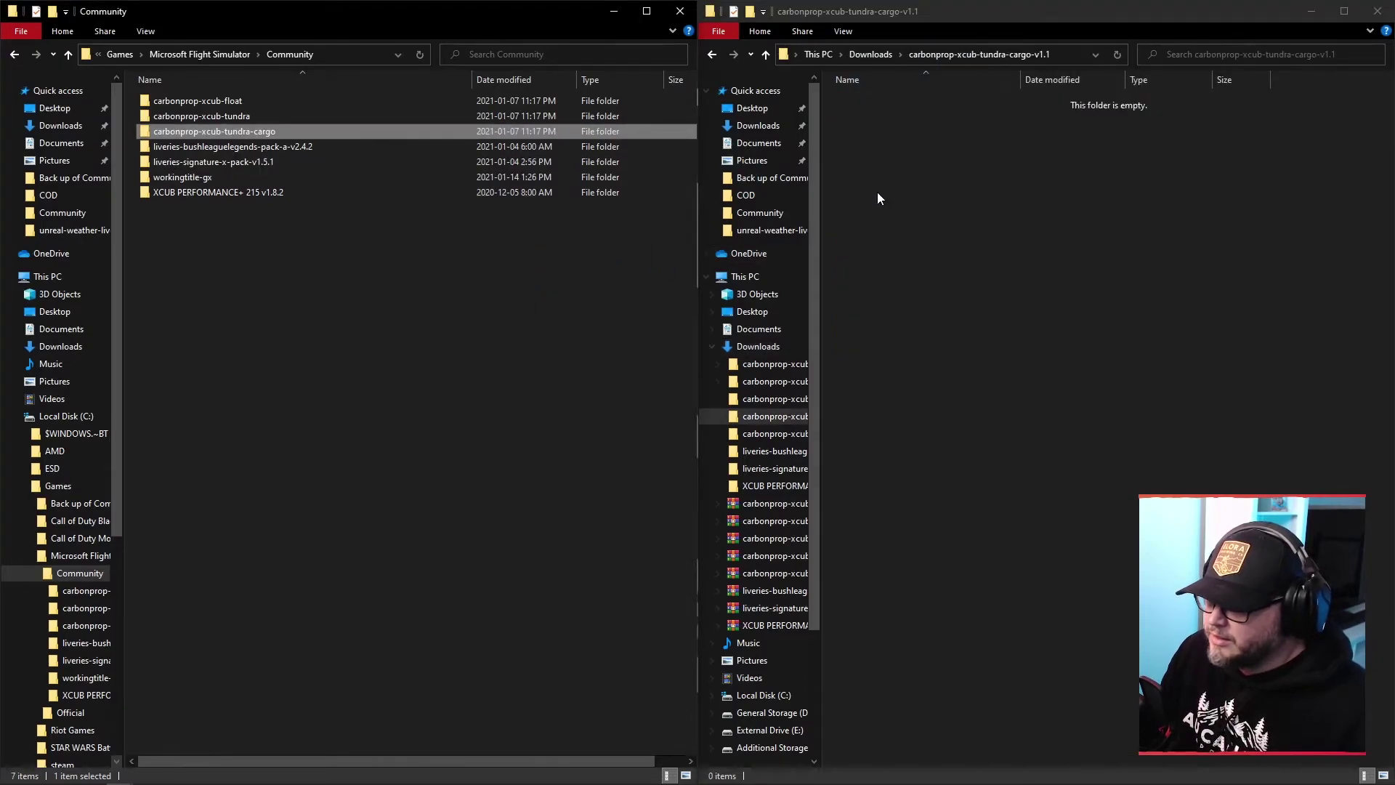
- Move the inner carbonprop-xcub-alpine and carbonprop-xcub-cargo folders from their extracted folders in Downloads into Community
{"action": "left_click", "coordinate": [871, 55]}
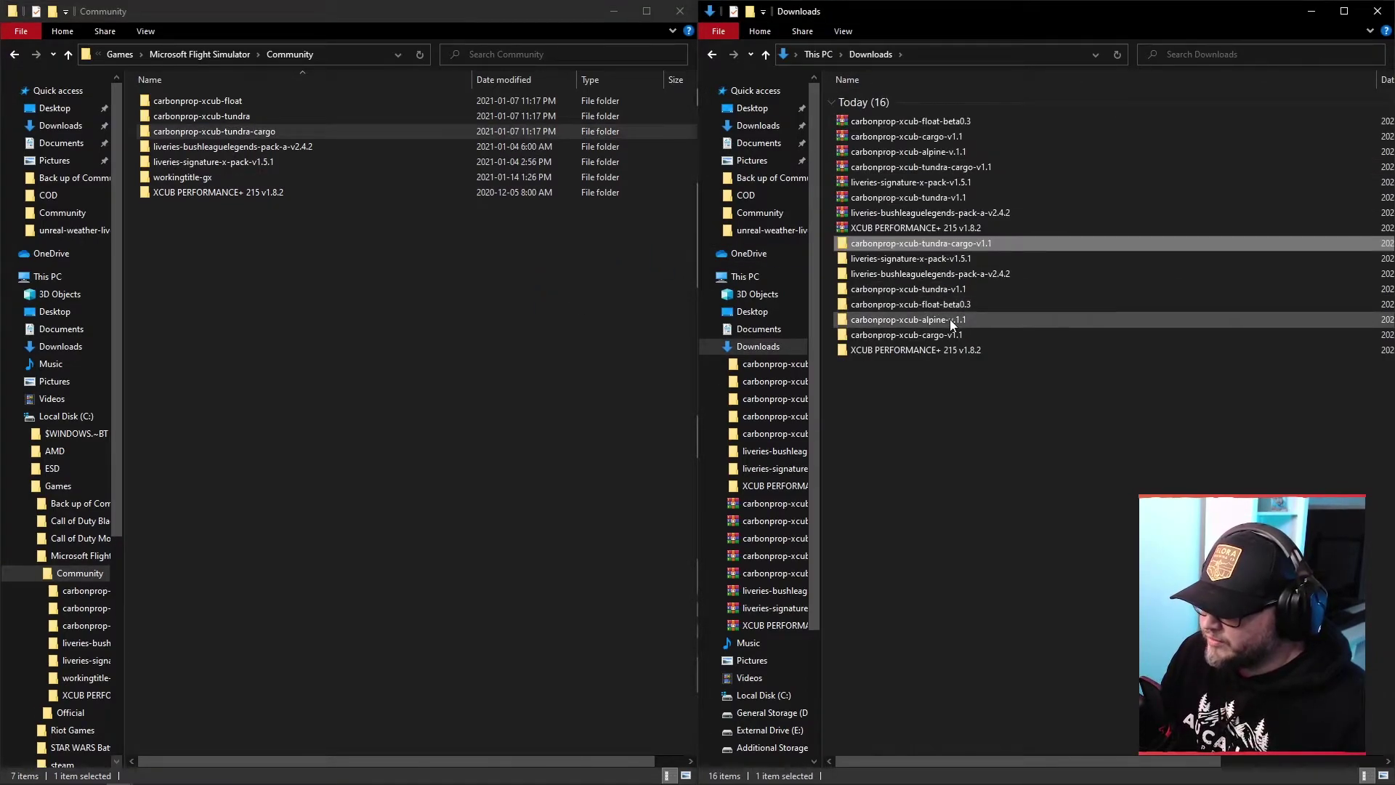
{"action": "double_click", "coordinate": [951, 322]}
{"action": "left_click_drag", "start_coordinate": [922, 105], "coordinate": [529, 307]}
{"action": "left_click", "coordinate": [871, 55]}
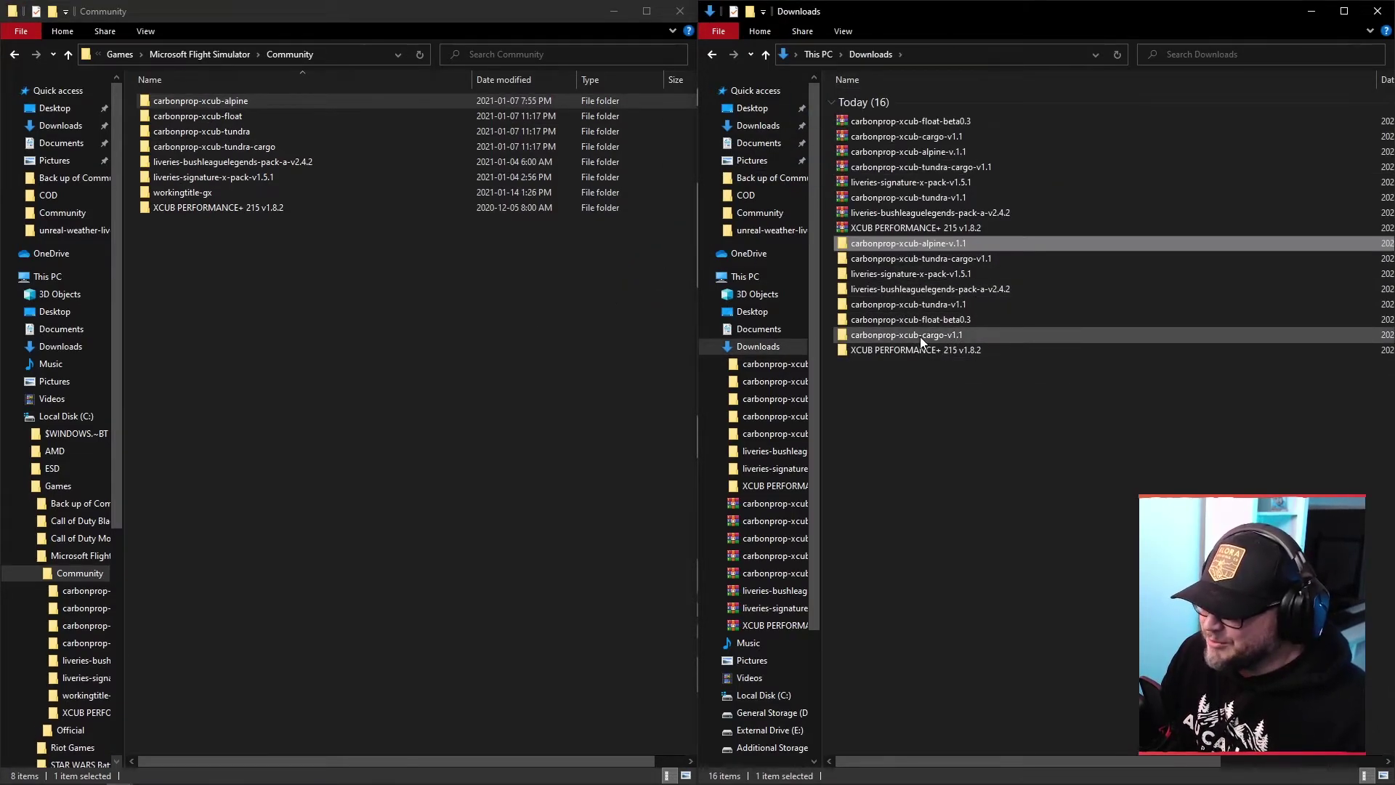
{"action": "double_click", "coordinate": [920, 336]}
{"action": "left_click_drag", "start_coordinate": [905, 100], "coordinate": [480, 341]}
- Check each extracted folder in Downloads for leftover files and inspect the contents of carbonprop-xcub-alpine in Community
{"action": "left_click", "coordinate": [872, 55]}
{"action": "double_click", "coordinate": [891, 351]}
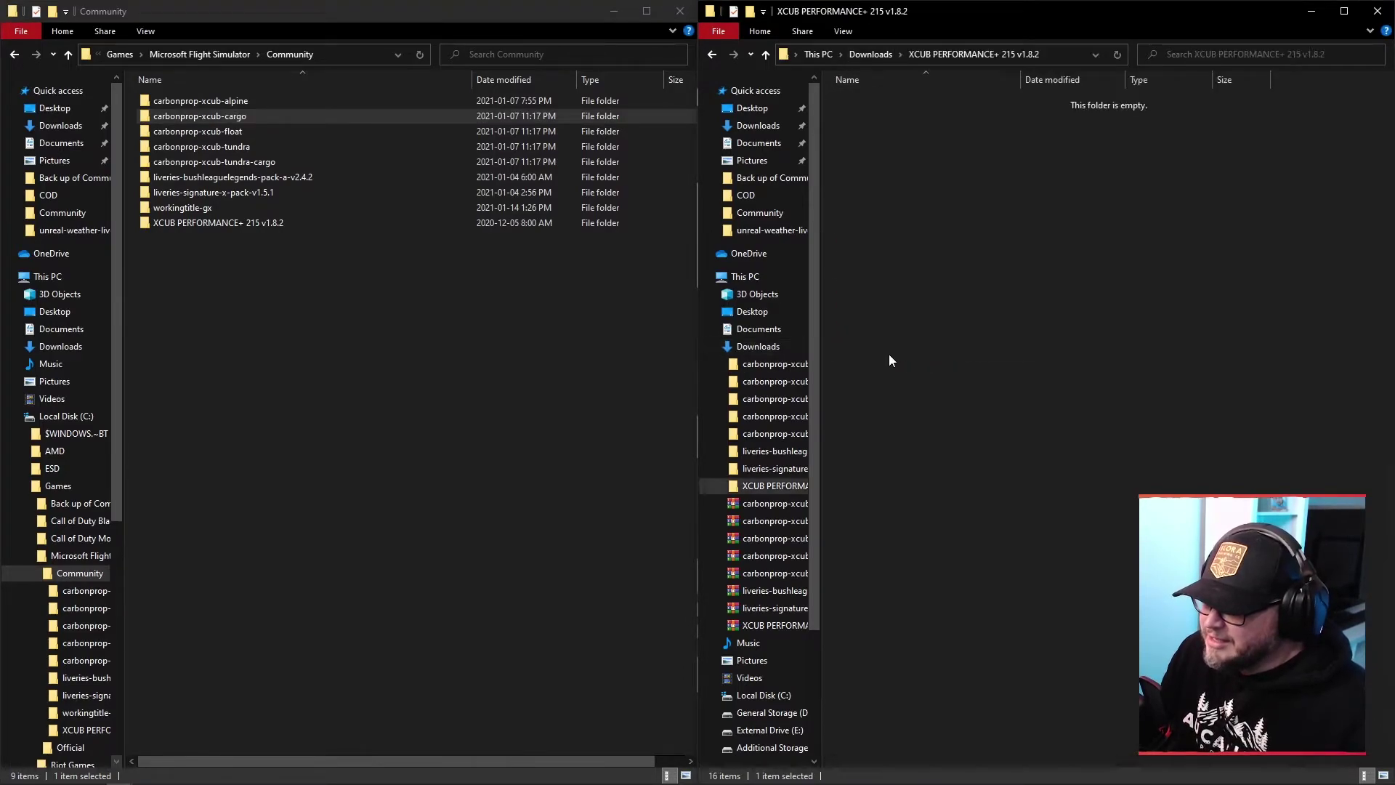
{"action": "left_click", "coordinate": [871, 55]}
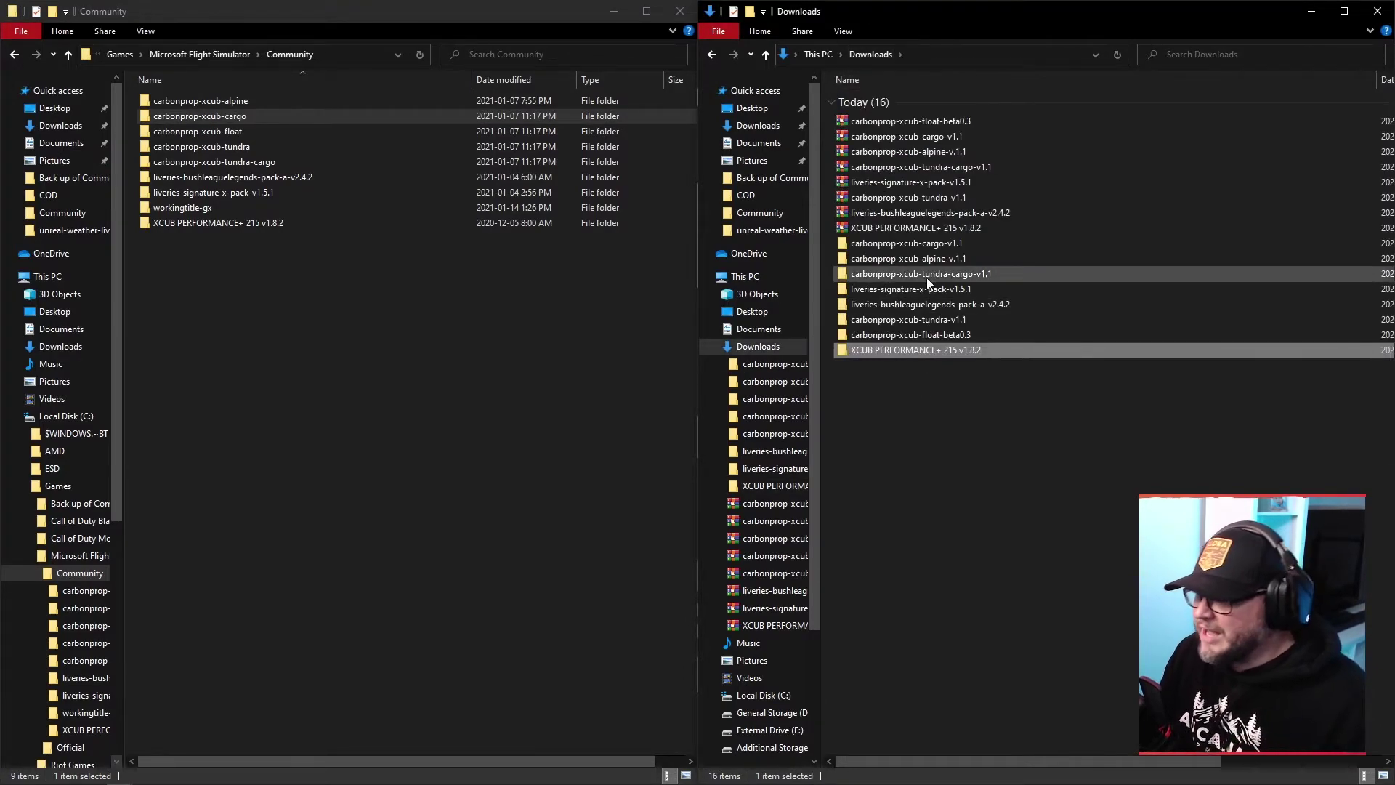
{"action": "double_click", "coordinate": [911, 243]}
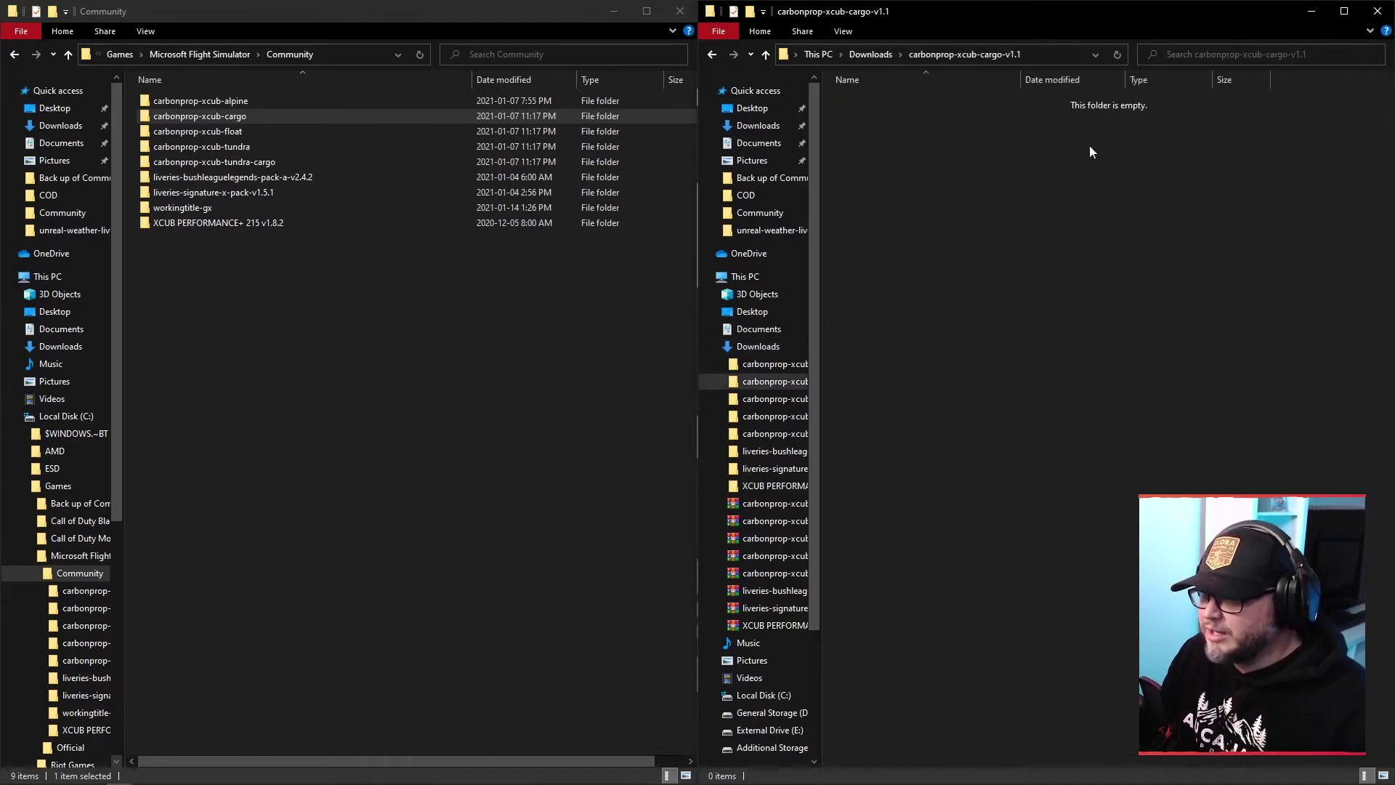
{"action": "left_click", "coordinate": [871, 55]}
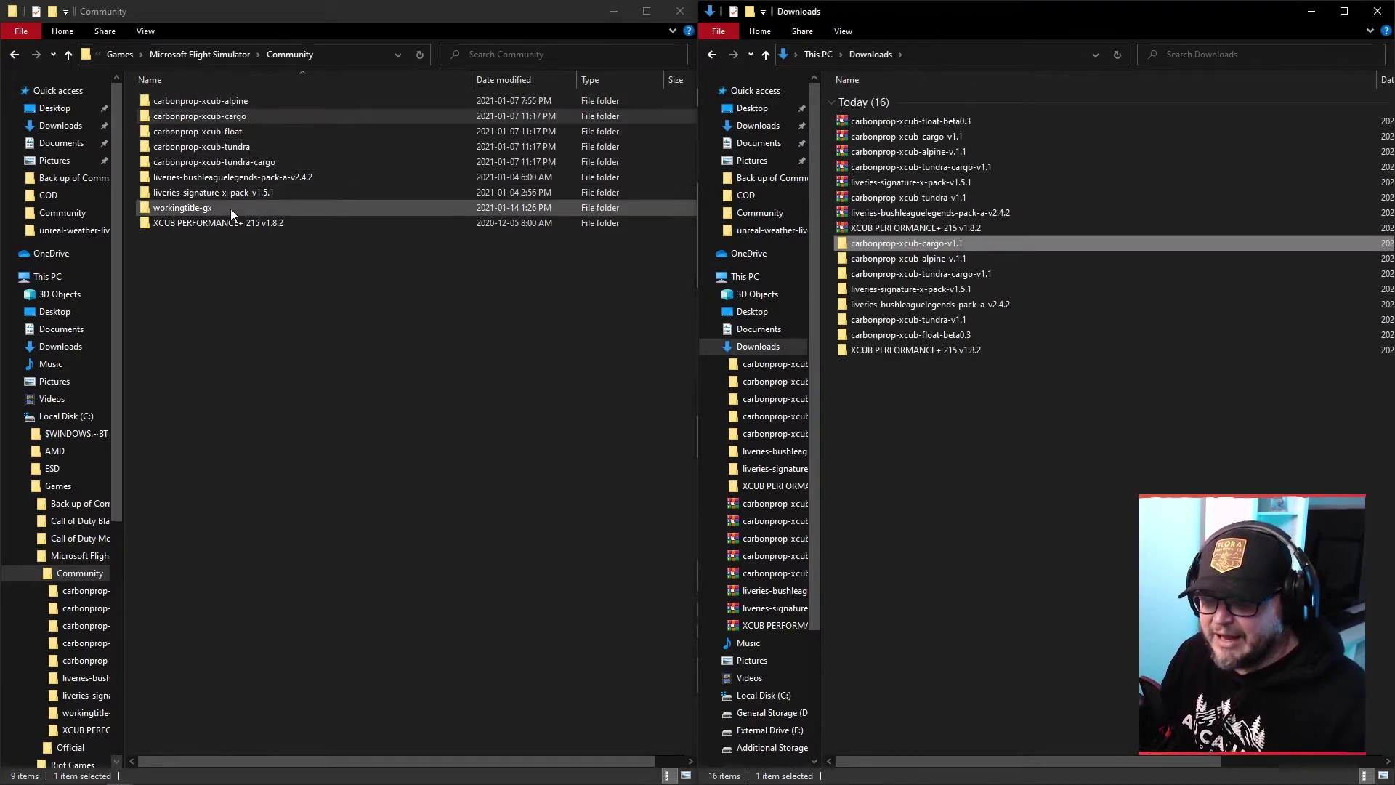
{"action": "double_click", "coordinate": [874, 258]}
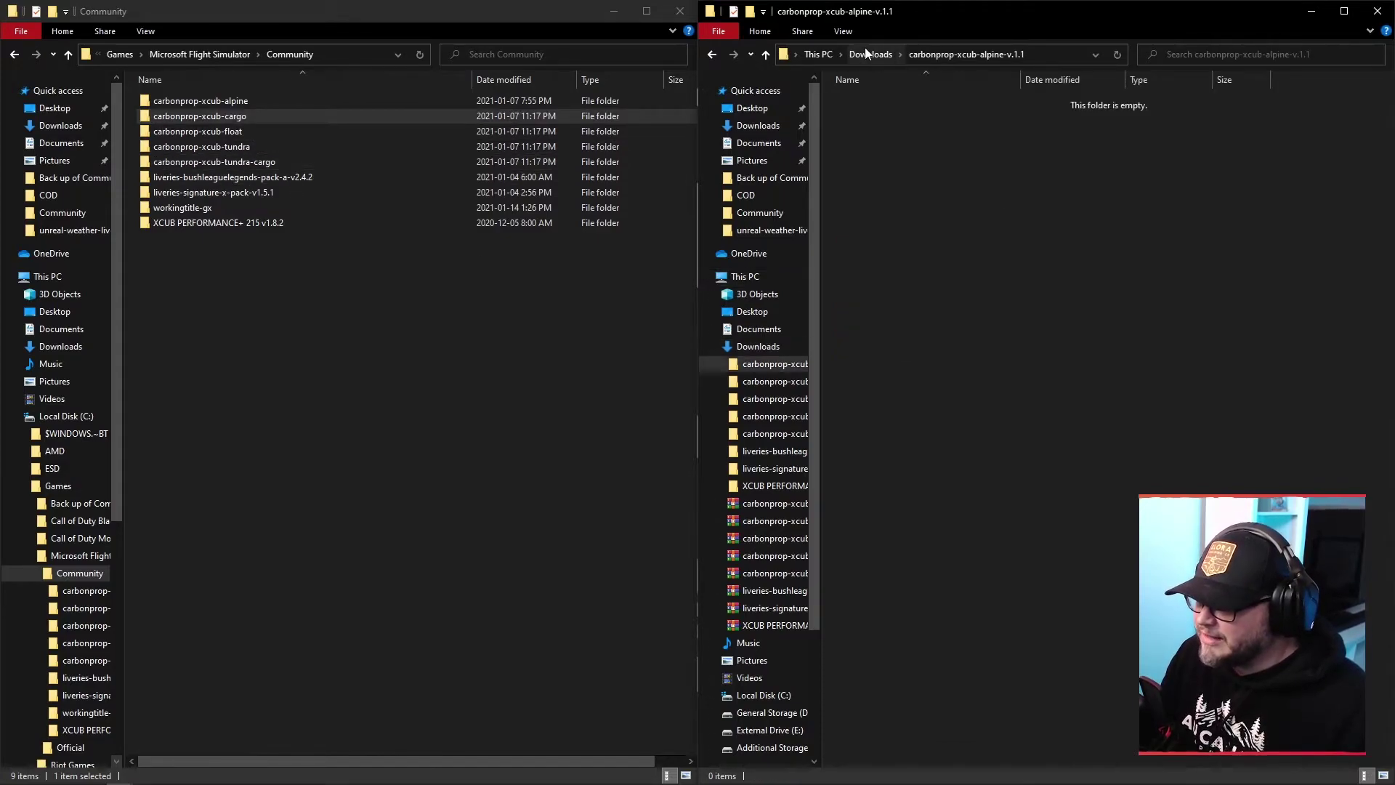
{"action": "left_click", "coordinate": [869, 54]}
{"action": "left_click", "coordinate": [918, 274]}
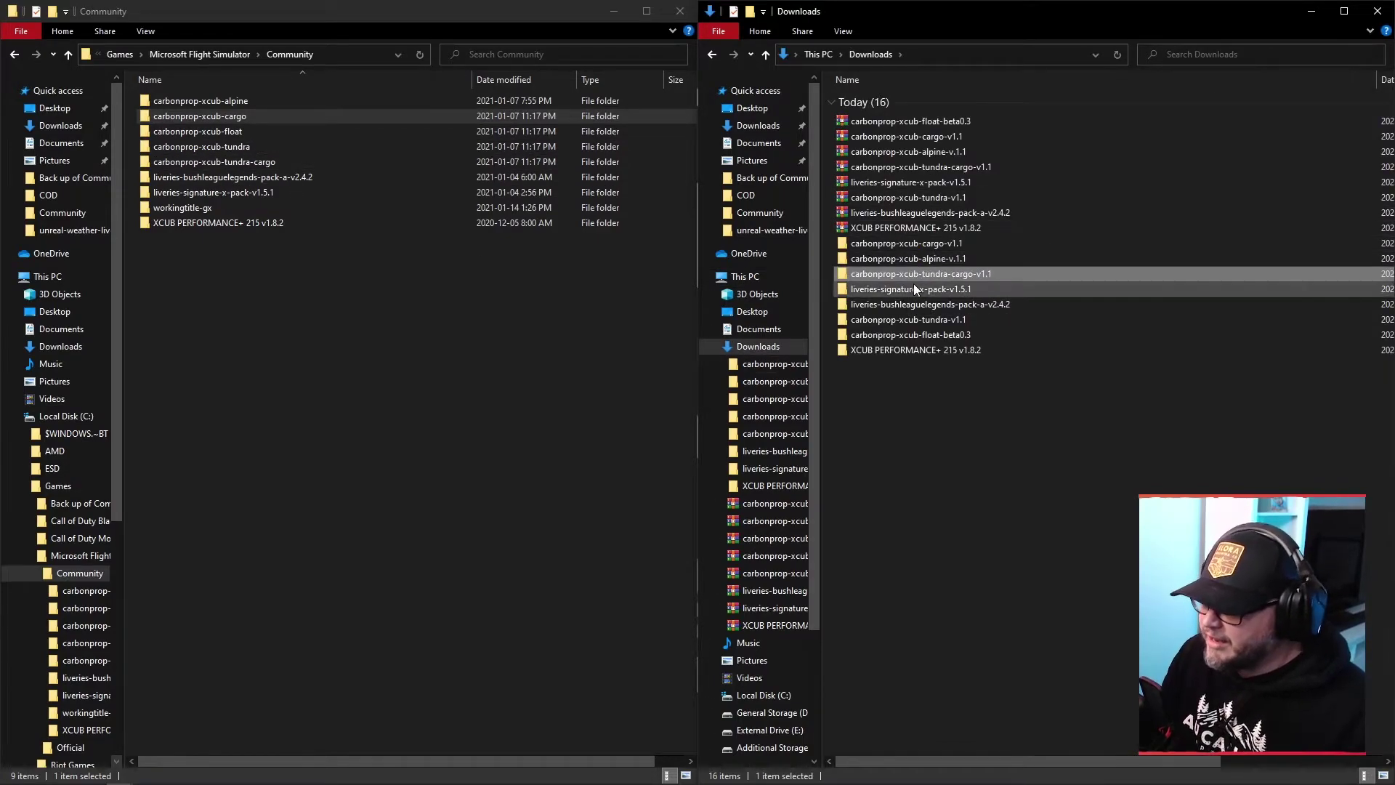
{"action": "double_click", "coordinate": [915, 273]}
{"action": "left_click", "coordinate": [872, 55]}
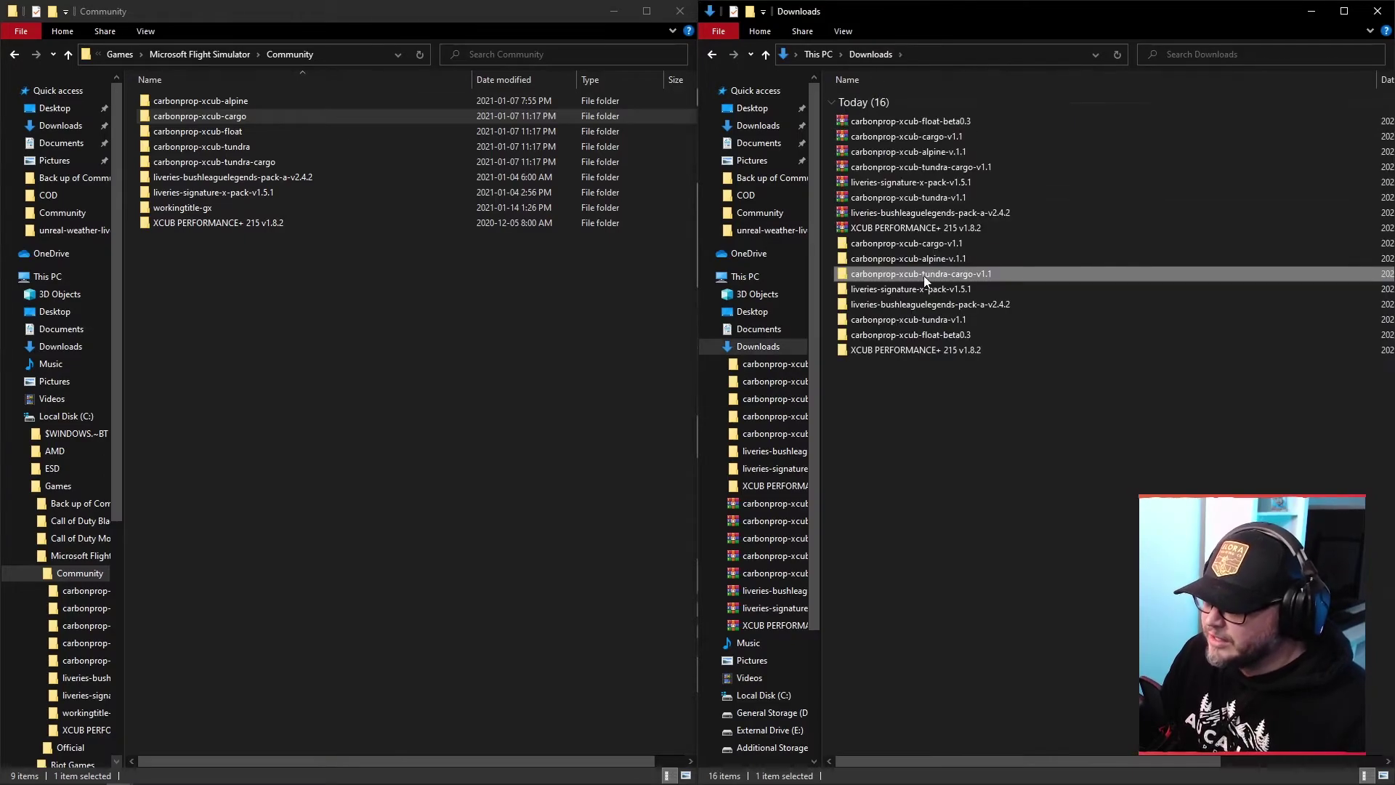
{"action": "double_click", "coordinate": [923, 288]}
{"action": "left_click", "coordinate": [881, 58]}
{"action": "double_click", "coordinate": [930, 304]}
{"action": "left_click", "coordinate": [820, 53]}
{"action": "double_click", "coordinate": [943, 322]}
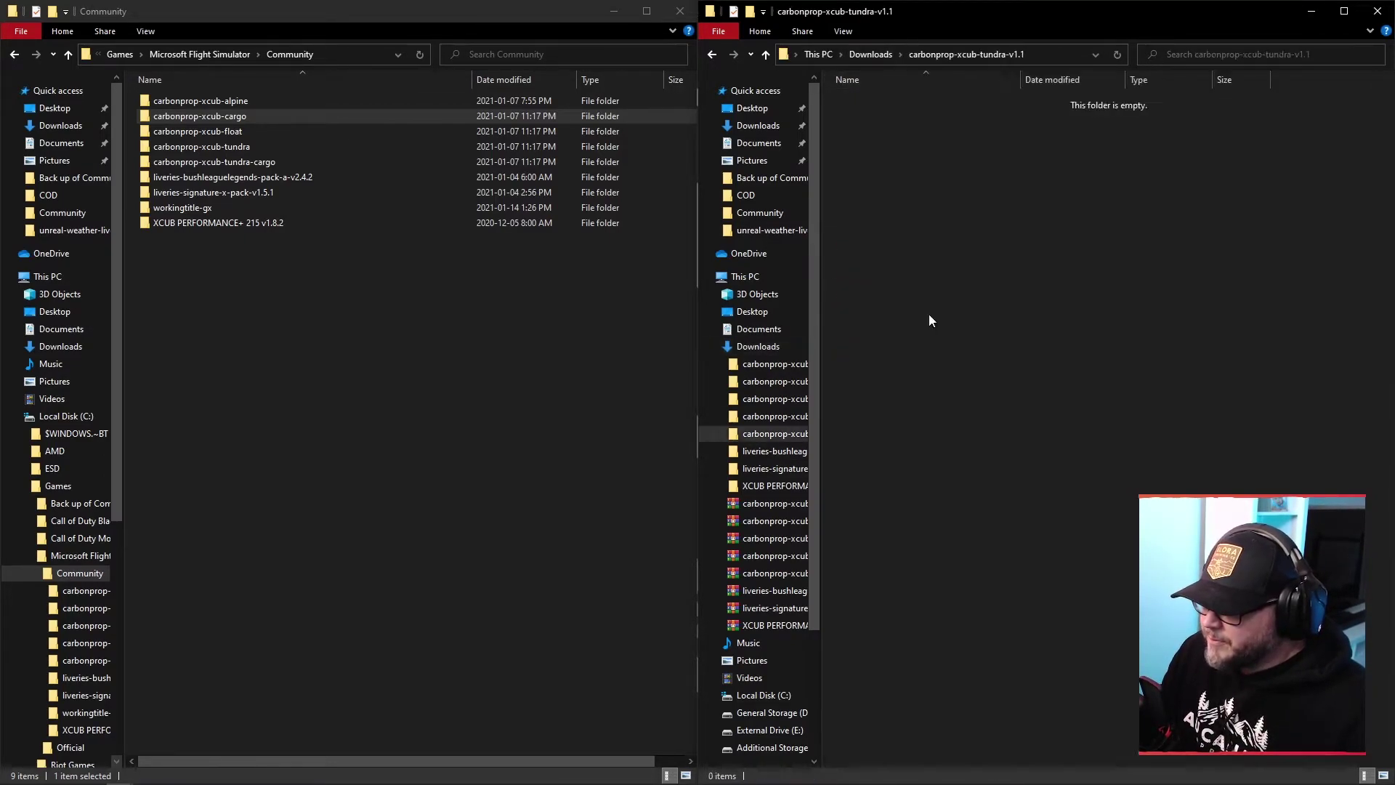
{"action": "left_click", "coordinate": [871, 55]}
{"action": "left_click", "coordinate": [923, 331]}
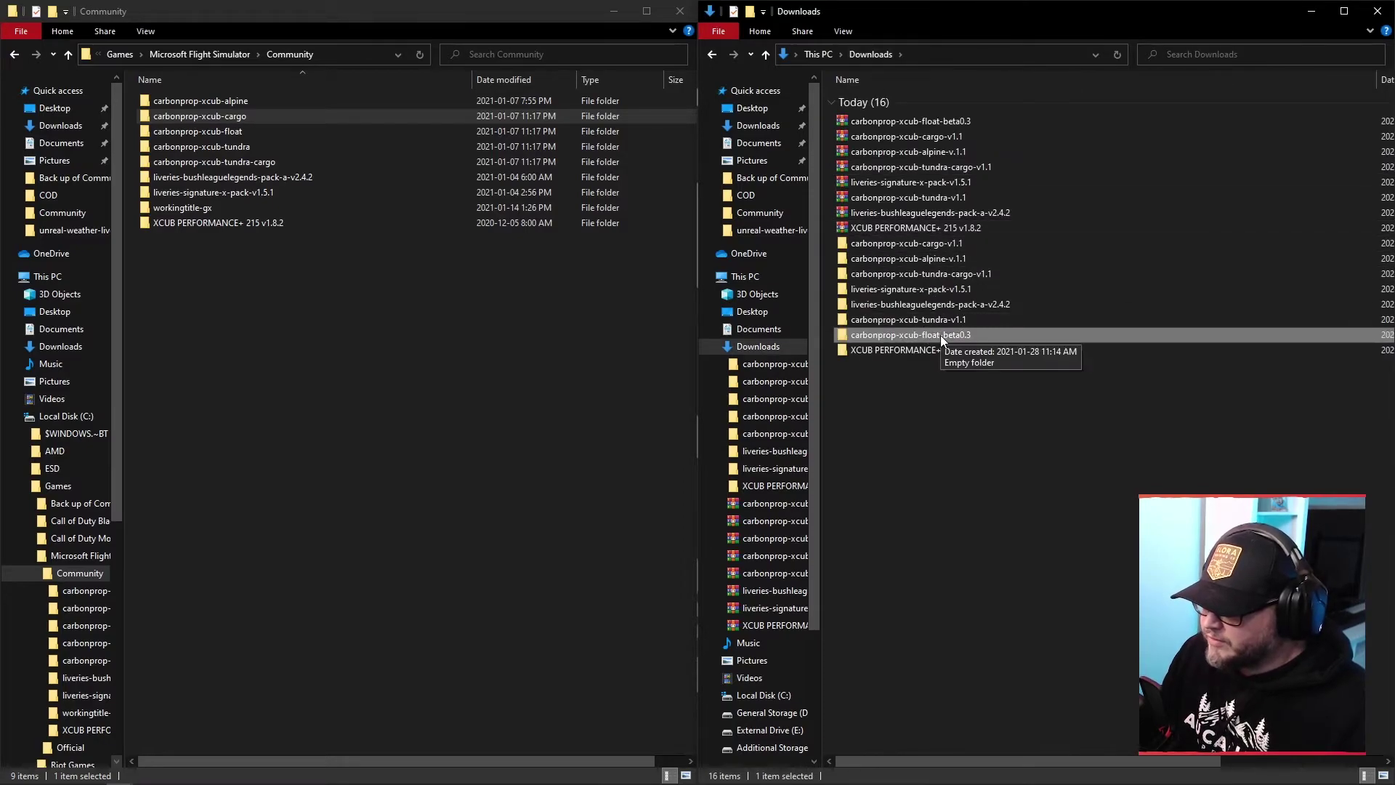
{"action": "double_click", "coordinate": [932, 329]}
{"action": "left_click", "coordinate": [870, 55]}
{"action": "left_click", "coordinate": [915, 348]}
{"action": "double_click", "coordinate": [914, 348]}
{"action": "key", "text": "alt+Left"}
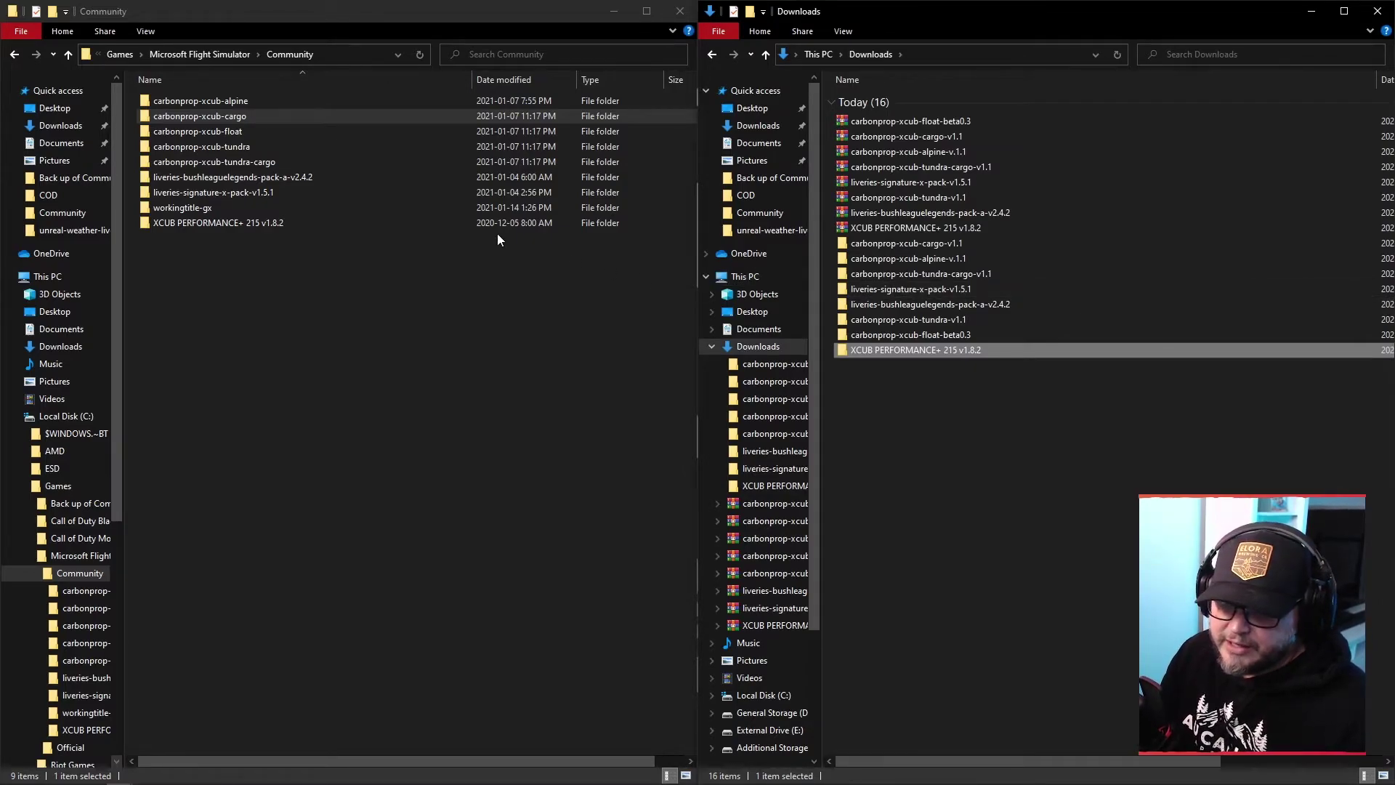
{"action": "double_click", "coordinate": [194, 104]}
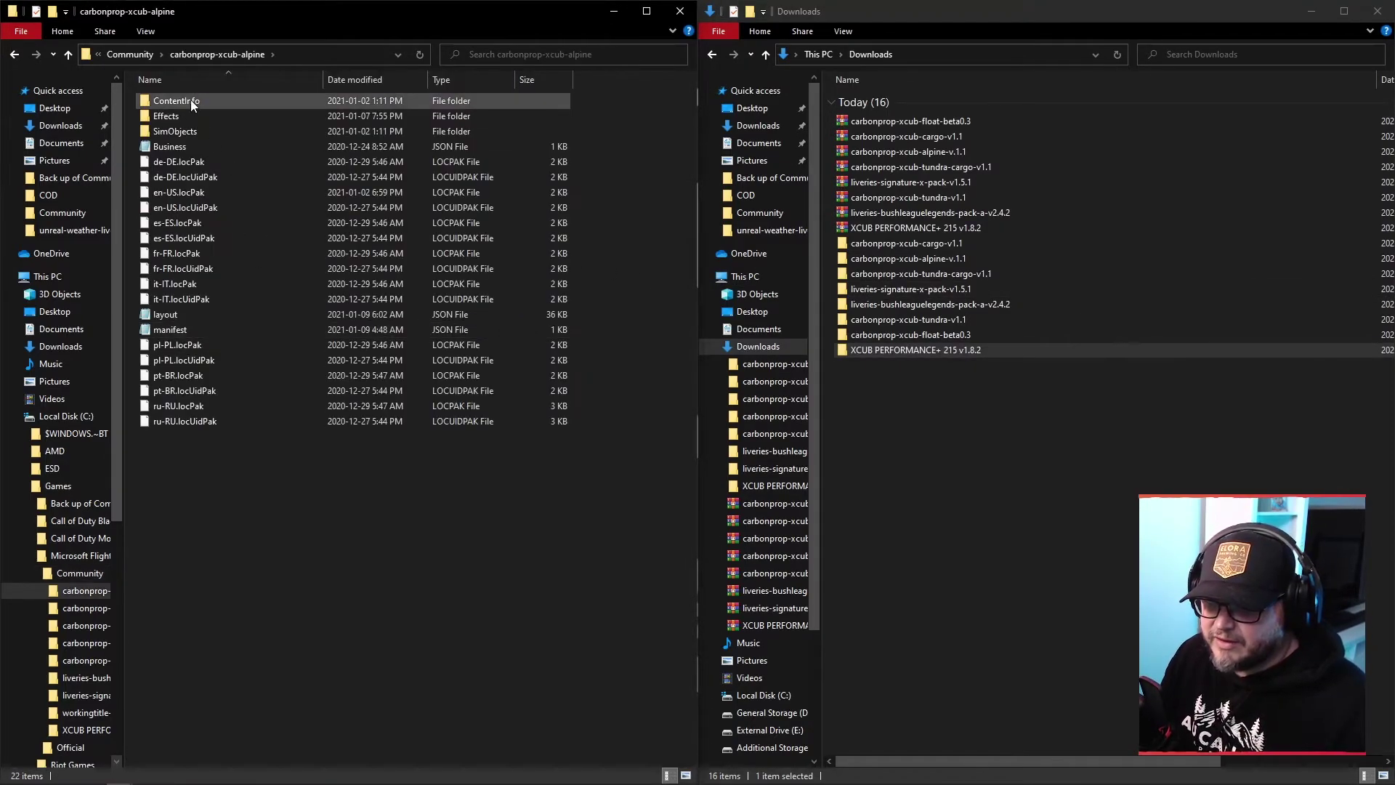
{"action": "left_click", "coordinate": [130, 55]}
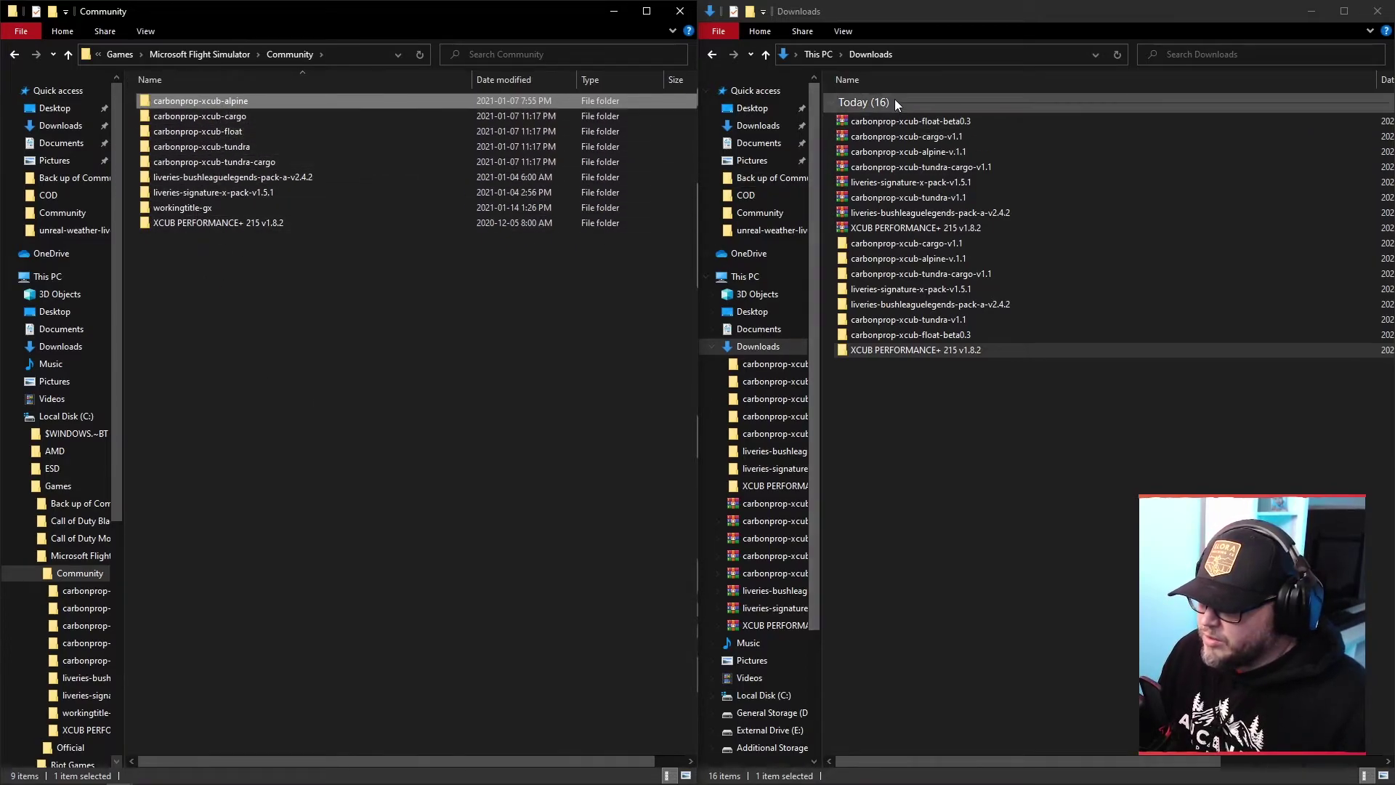
- Delete all the mod archives and their extracted folders from Downloads
{"action": "left_click_drag", "start_coordinate": [824, 116], "coordinate": [955, 370]}
{"action": "key", "text": "Delete"}
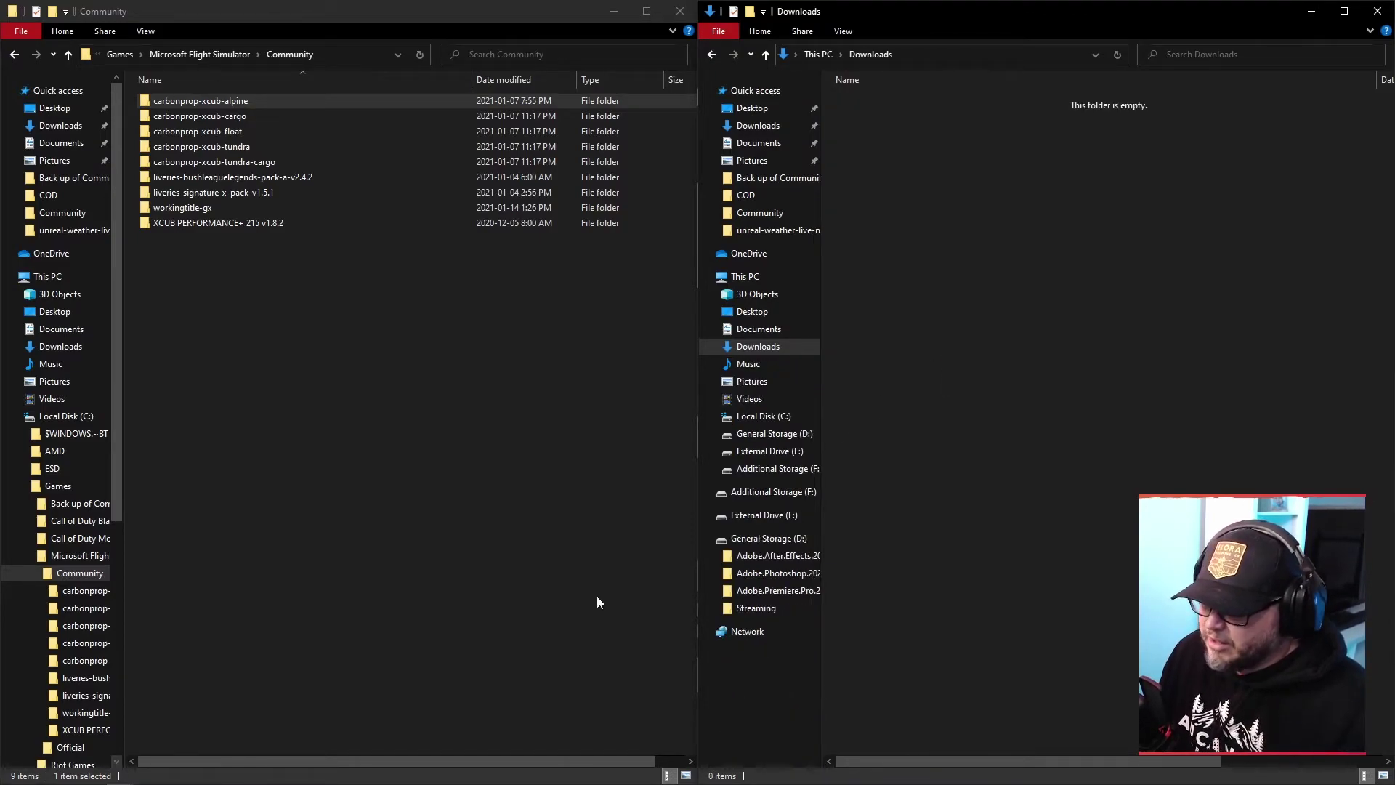
{"action": "scroll", "coordinate": [556, 636], "scroll_direction": "right", "scroll_amount": 1}
{"action": "scroll", "coordinate": [503, 656], "scroll_direction": "left", "scroll_amount": 1}
- Launch Microsoft Flight Simulator
{"action": "mouse_move", "coordinate": [356, 781]}
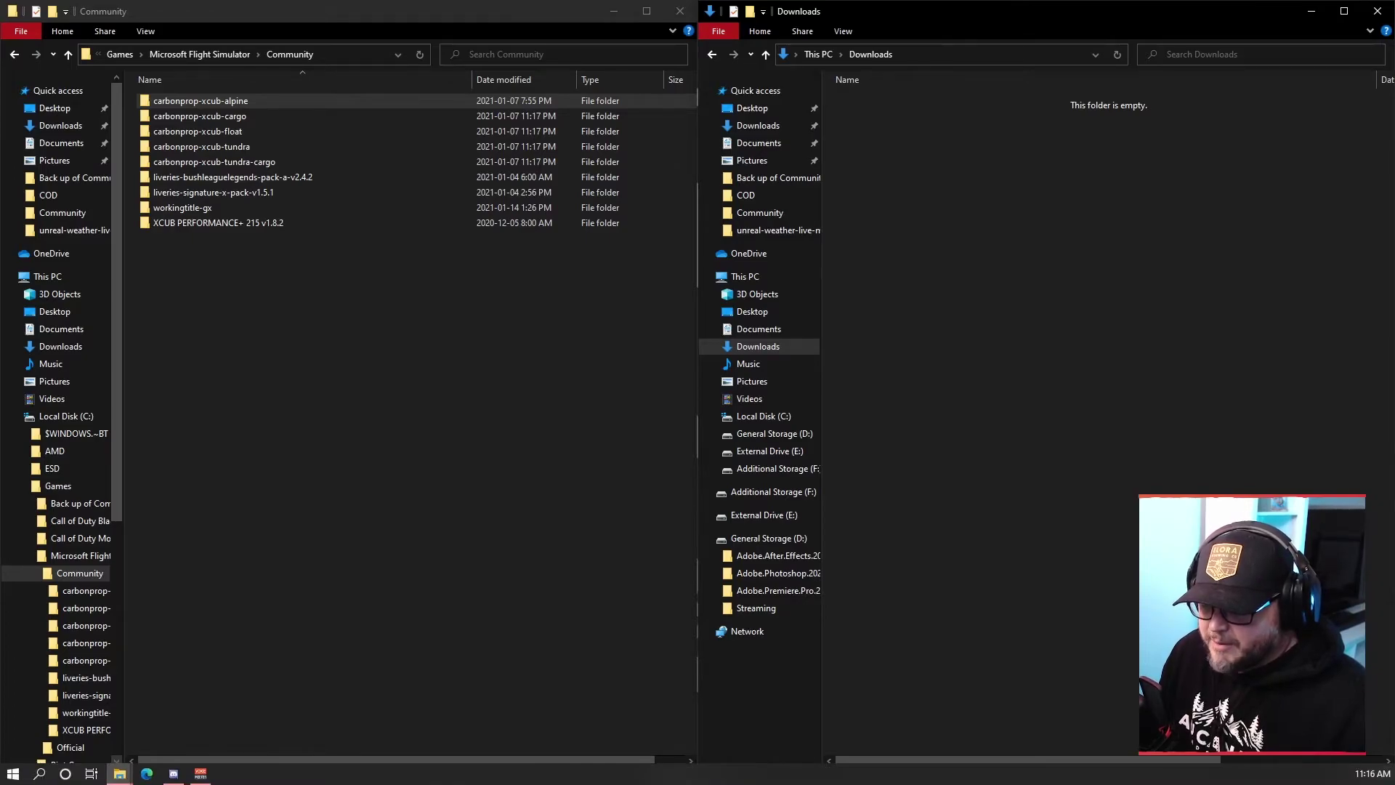
{"action": "left_click", "coordinate": [13, 774]}
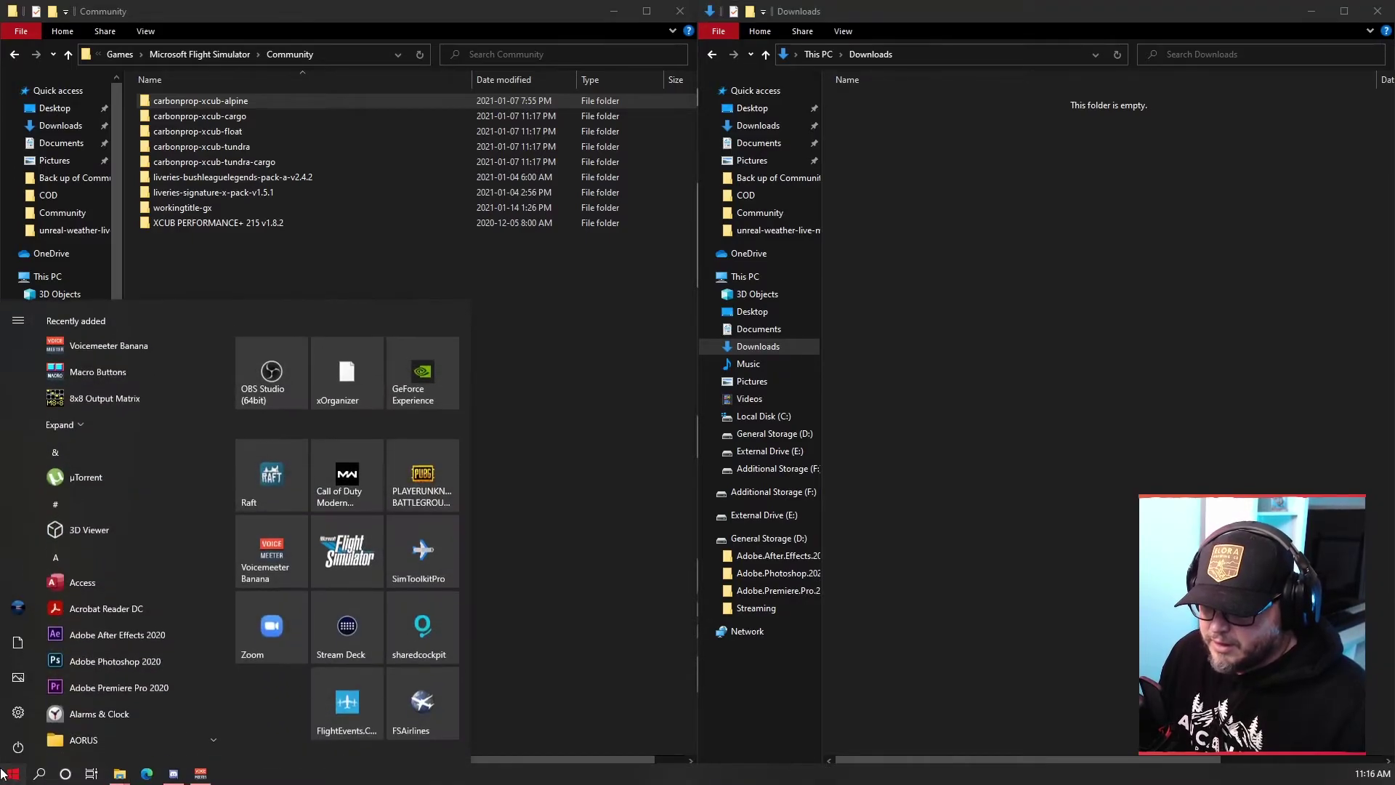
{"action": "left_click", "coordinate": [345, 565]}
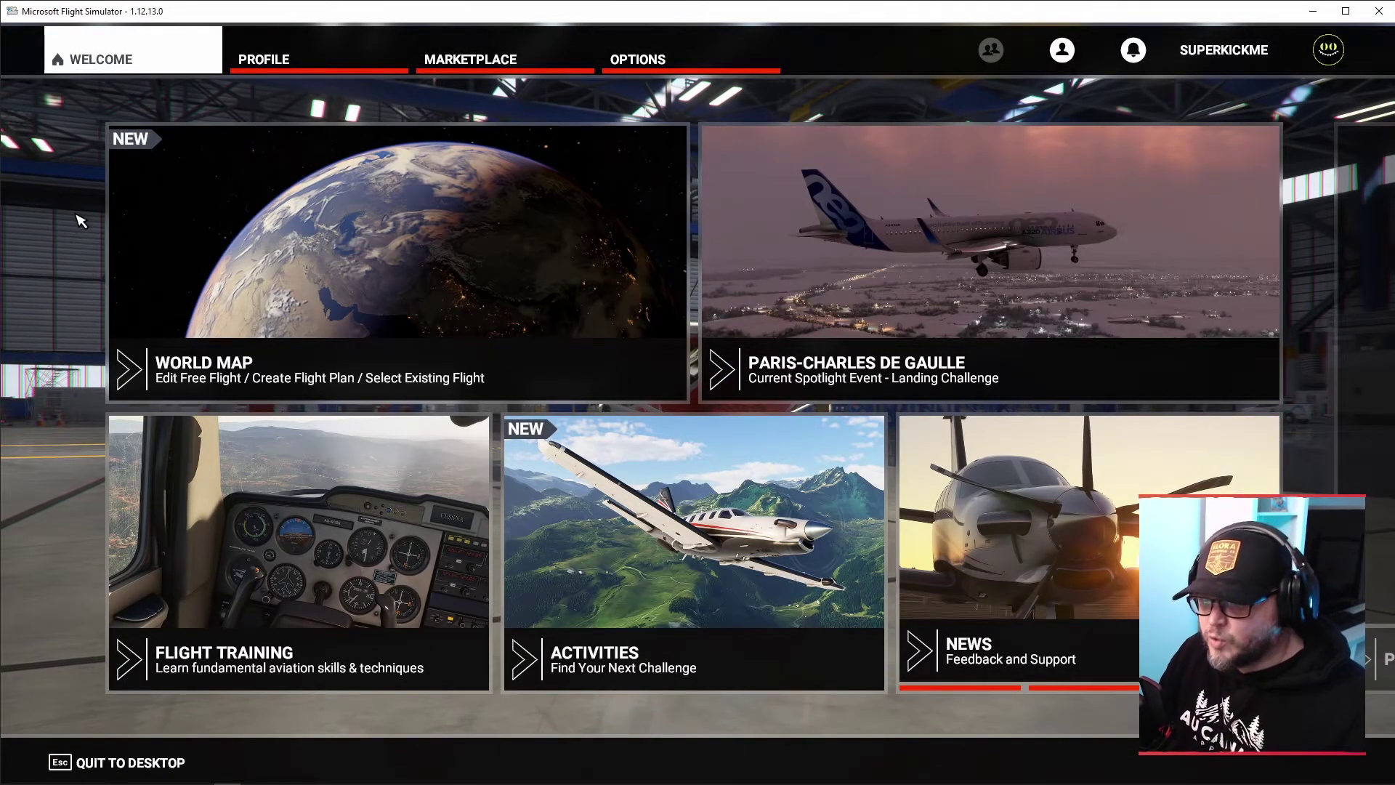
- Open the World Map's aircraft selection and look through the Cub Crafter X Cub Tundra, Float, Cargo and Alpine variants
{"action": "left_click", "coordinate": [308, 234]}
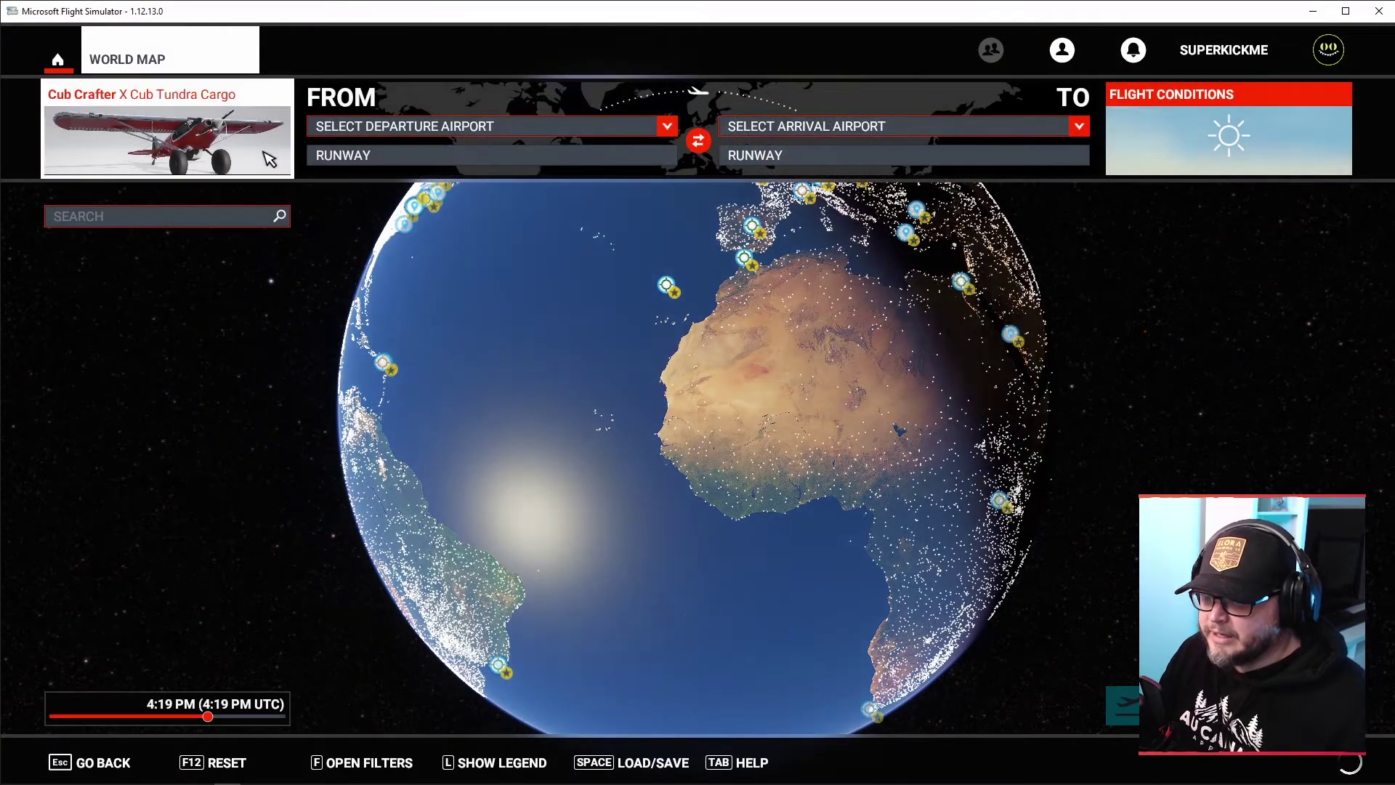
{"action": "left_click", "coordinate": [217, 138]}
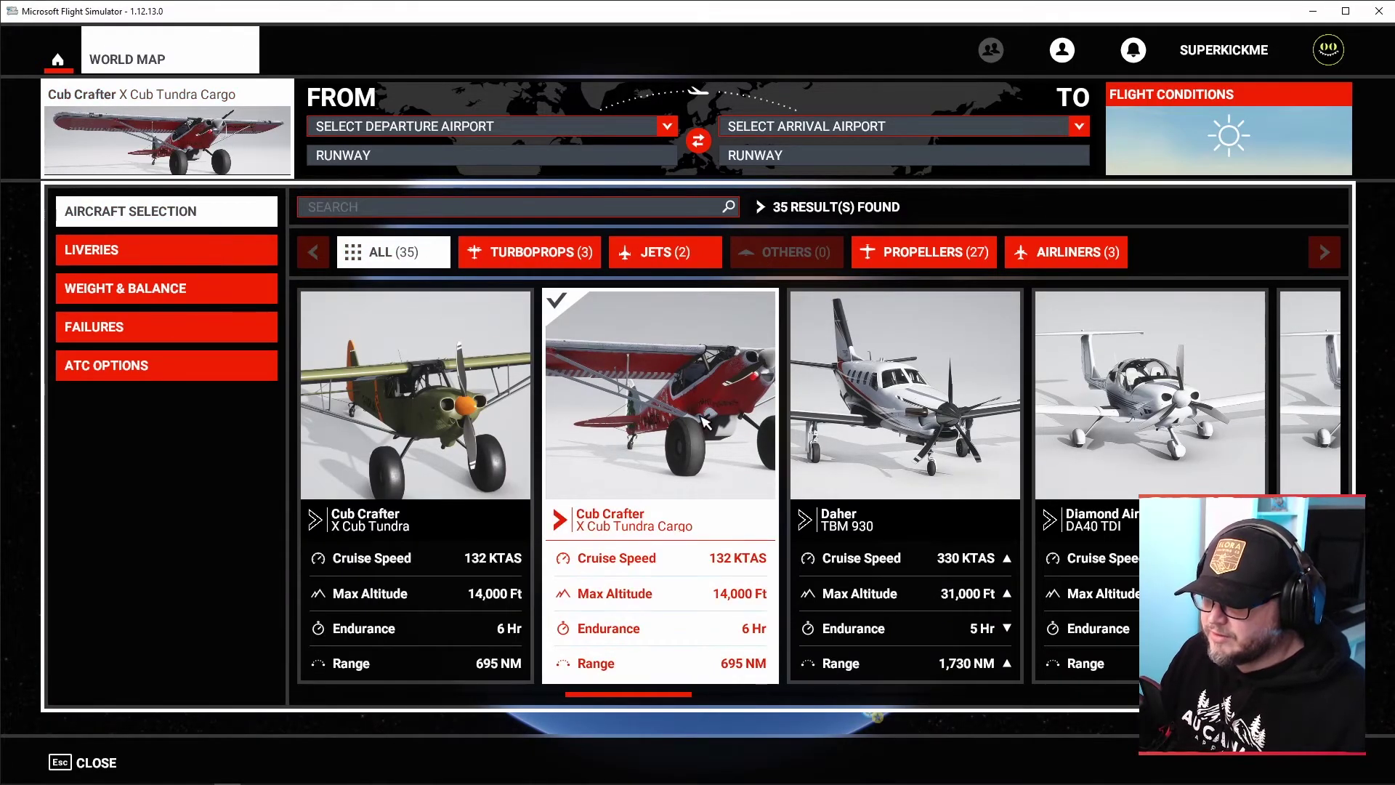
{"action": "scroll", "coordinate": [702, 420], "scroll_direction": "up", "scroll_amount": 1}
{"action": "scroll", "coordinate": [763, 450], "scroll_direction": "up", "scroll_amount": 1}
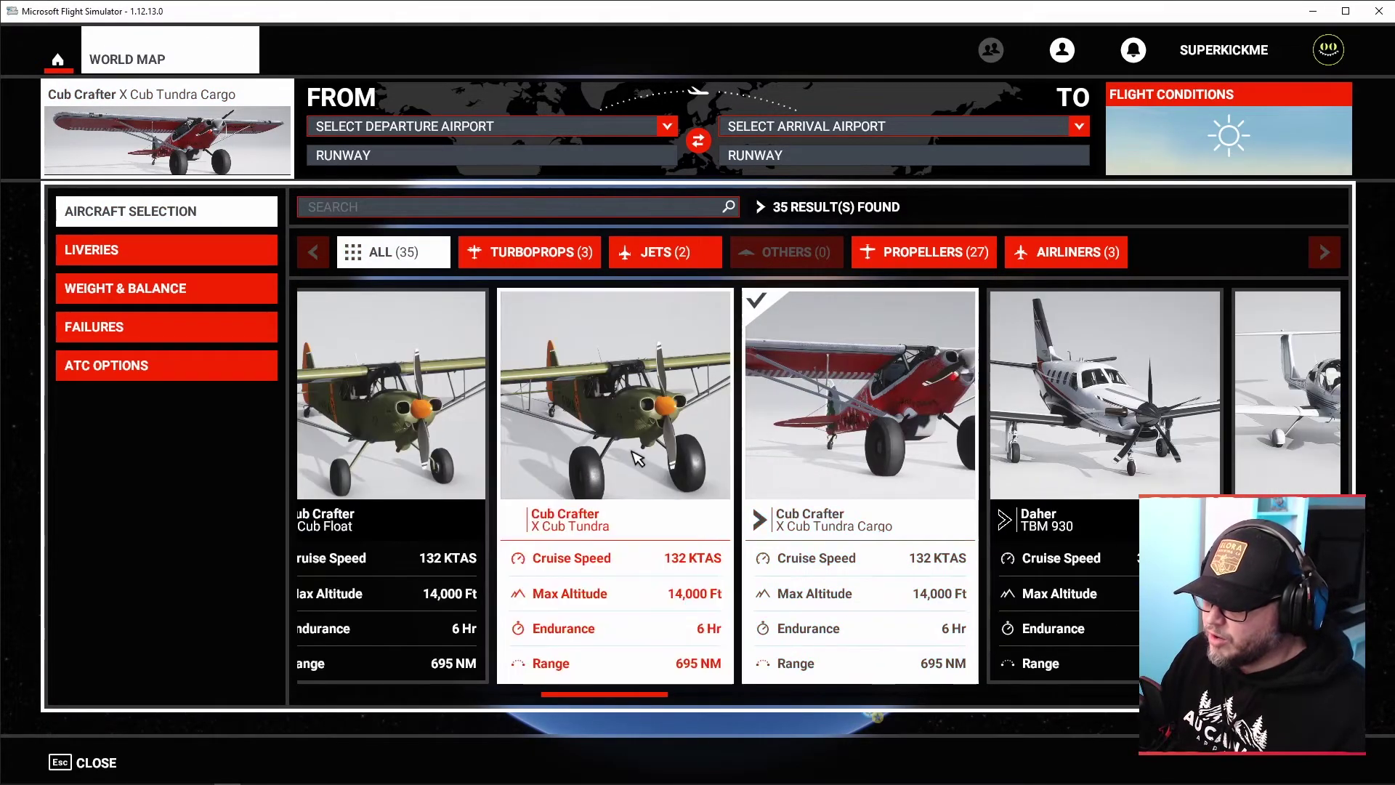
{"action": "scroll", "coordinate": [643, 447], "scroll_direction": "up", "scroll_amount": 1}
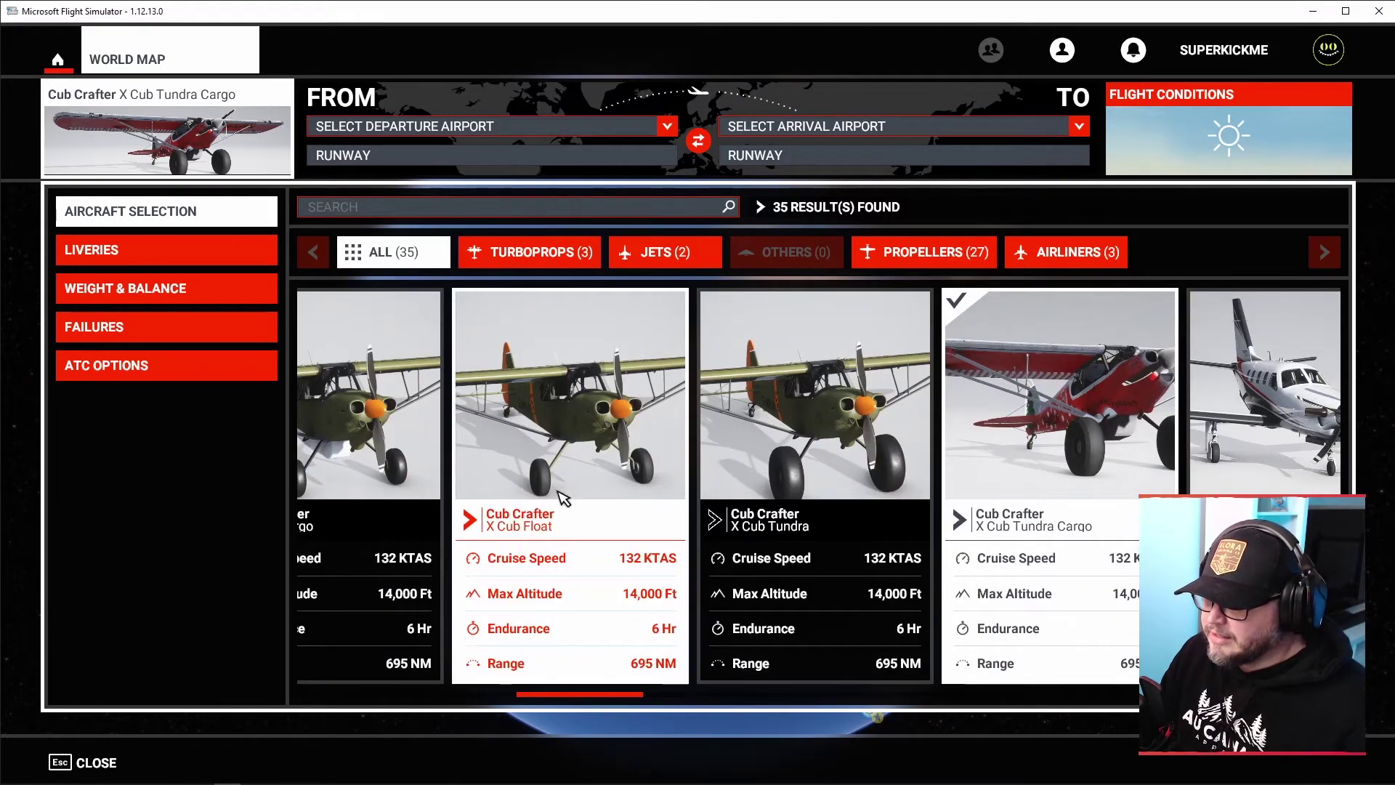
{"action": "scroll", "coordinate": [730, 474], "scroll_direction": "up", "scroll_amount": 1}
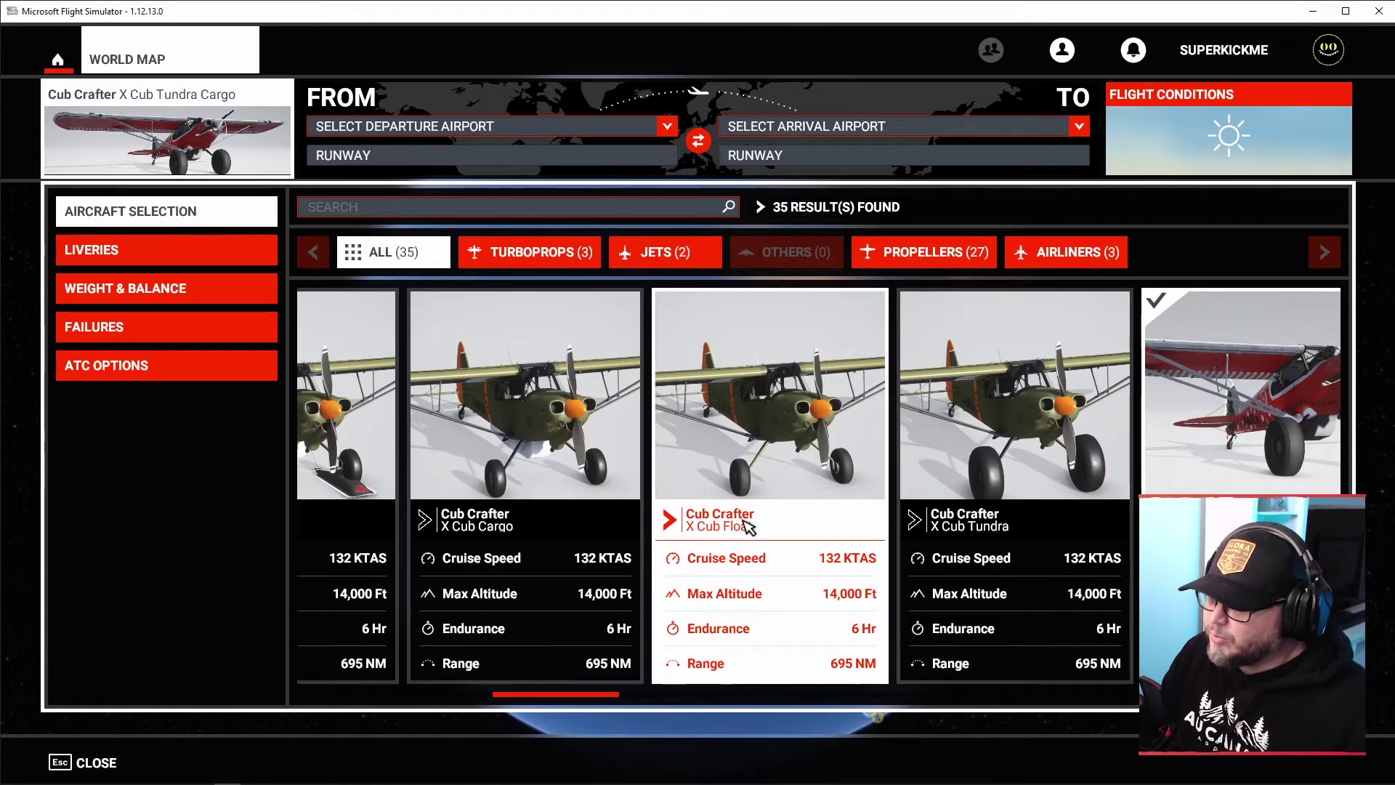
{"action": "scroll", "coordinate": [740, 540], "scroll_direction": "up", "scroll_amount": 1}
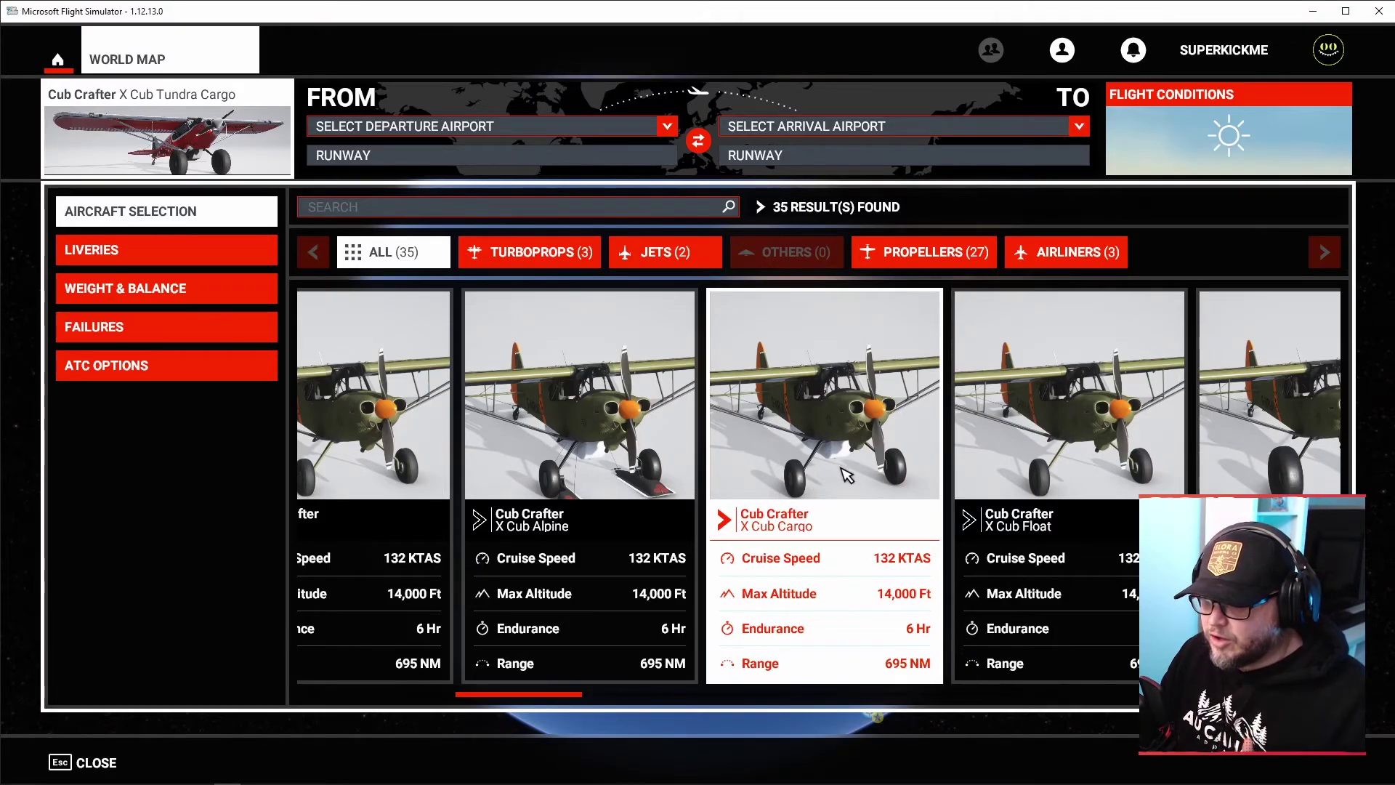
- Look through the remaining X Cub variants and the installed Cub Crafter liveries from AFRICUB to UNIONJACK, and return to the World Map globe
{"action": "scroll", "coordinate": [837, 471], "scroll_direction": "up", "scroll_amount": 1}
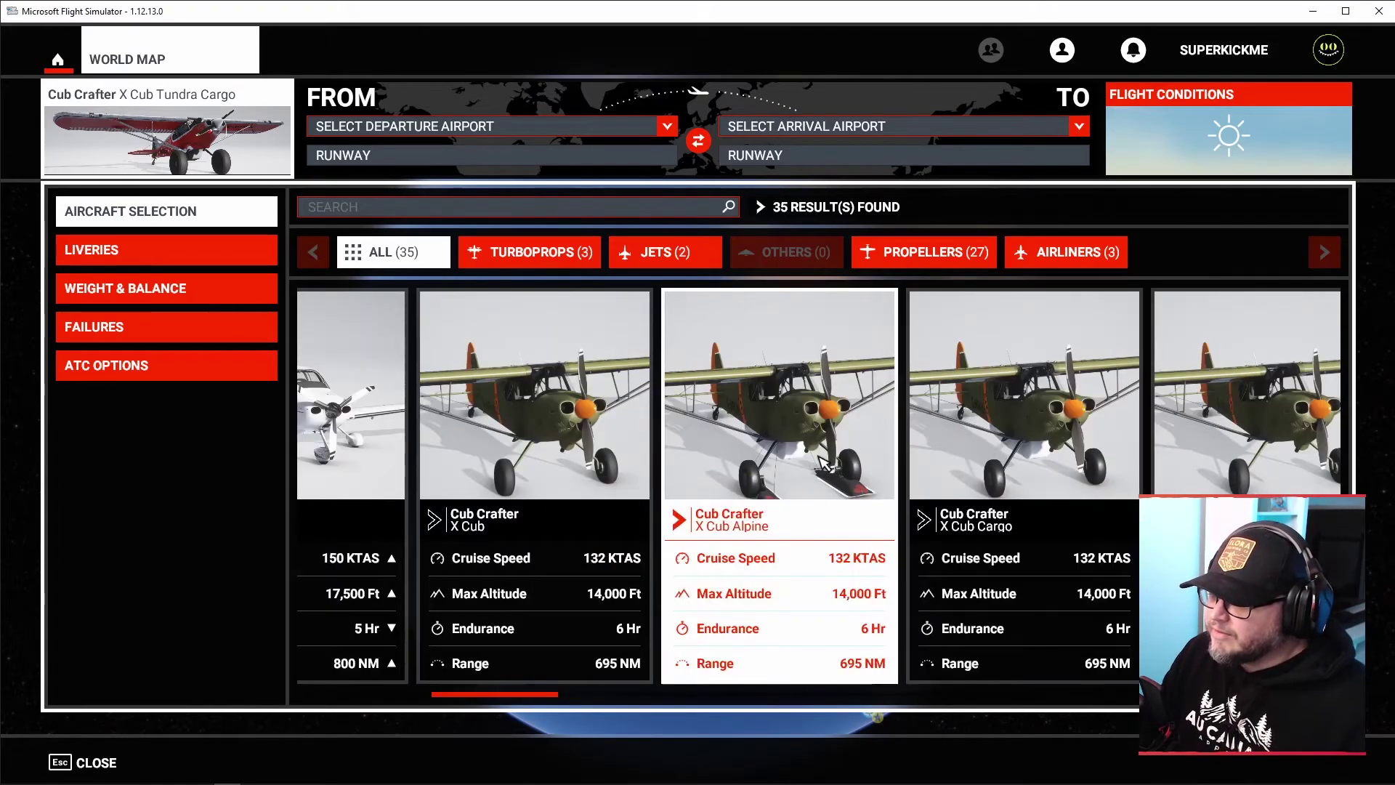
{"action": "scroll", "coordinate": [836, 471], "scroll_direction": "up", "scroll_amount": 1}
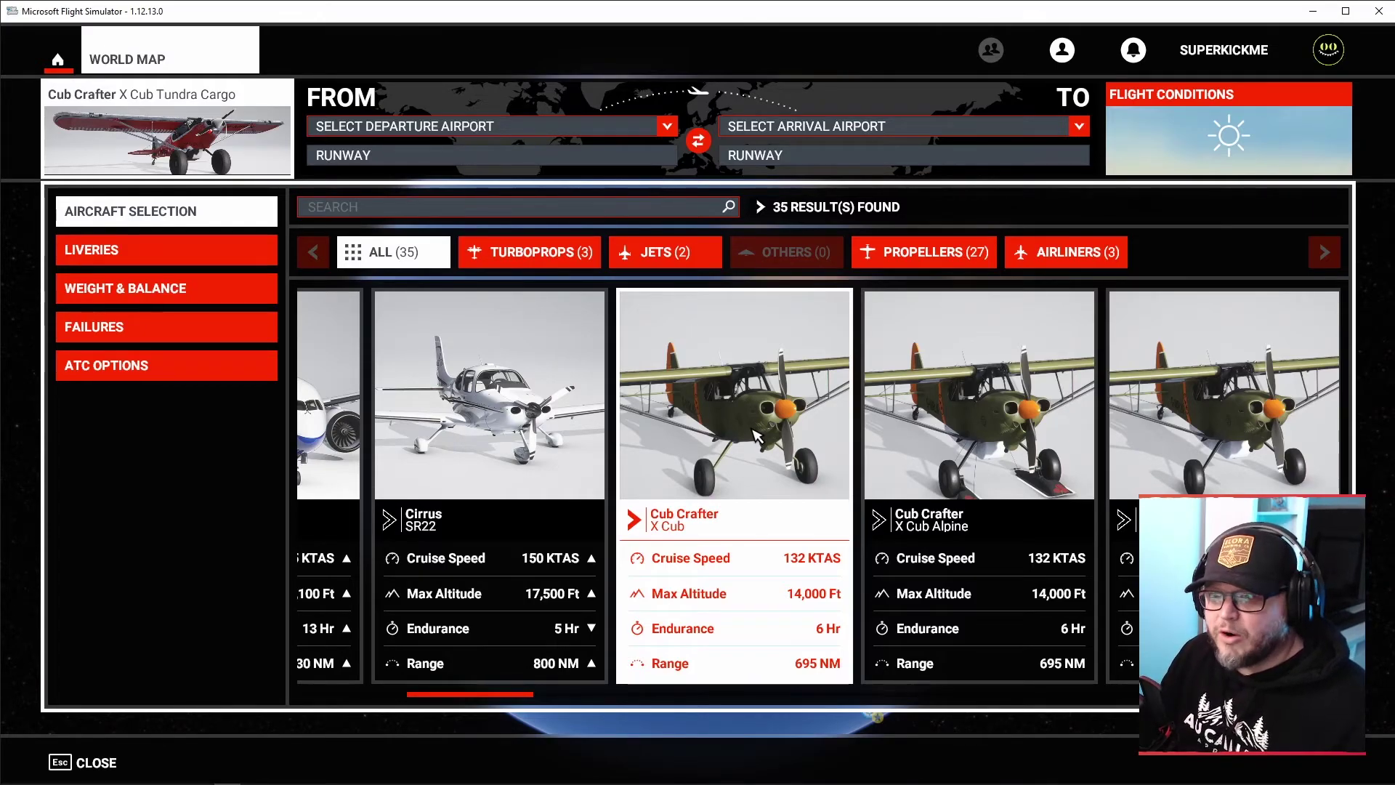
{"action": "left_click", "coordinate": [236, 258]}
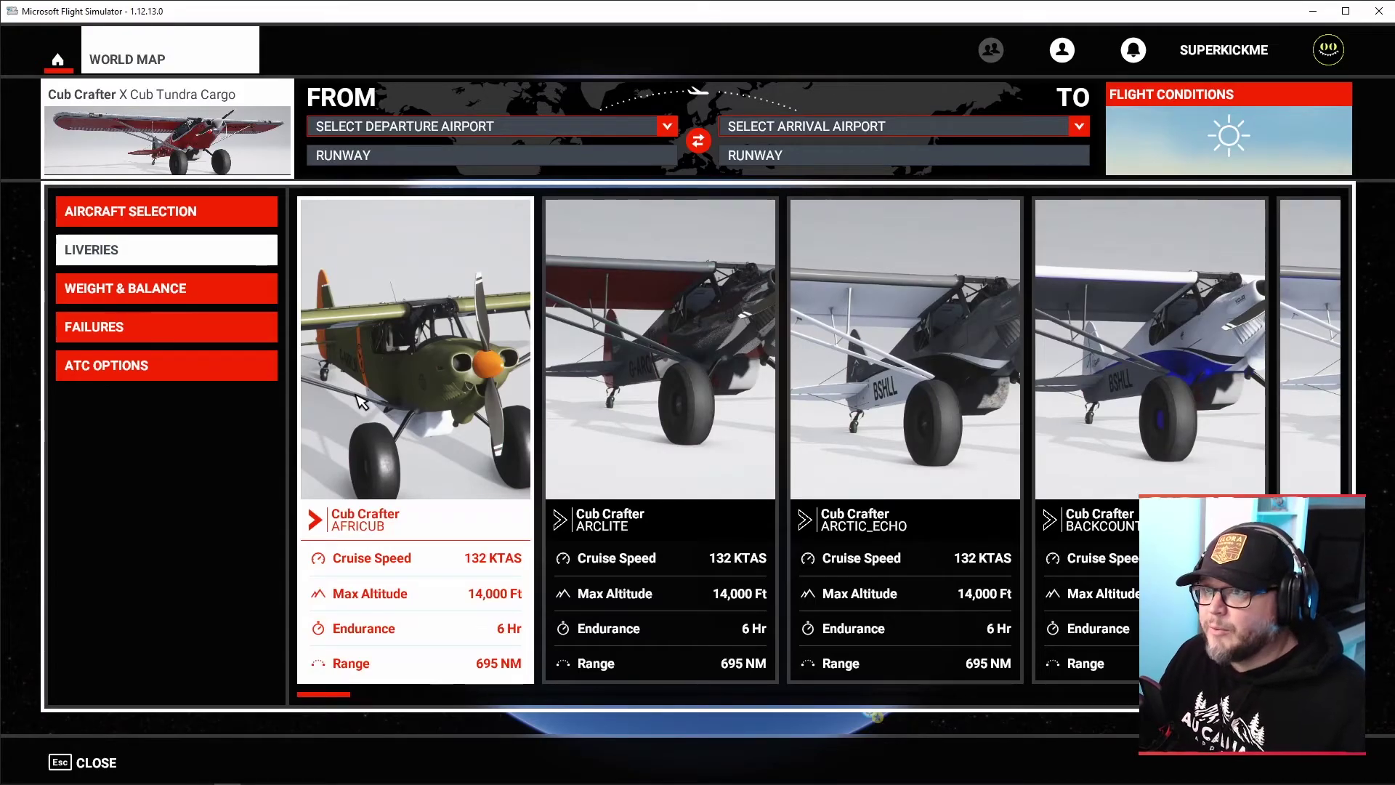
{"action": "scroll", "coordinate": [362, 402], "scroll_direction": "down", "scroll_amount": 6}
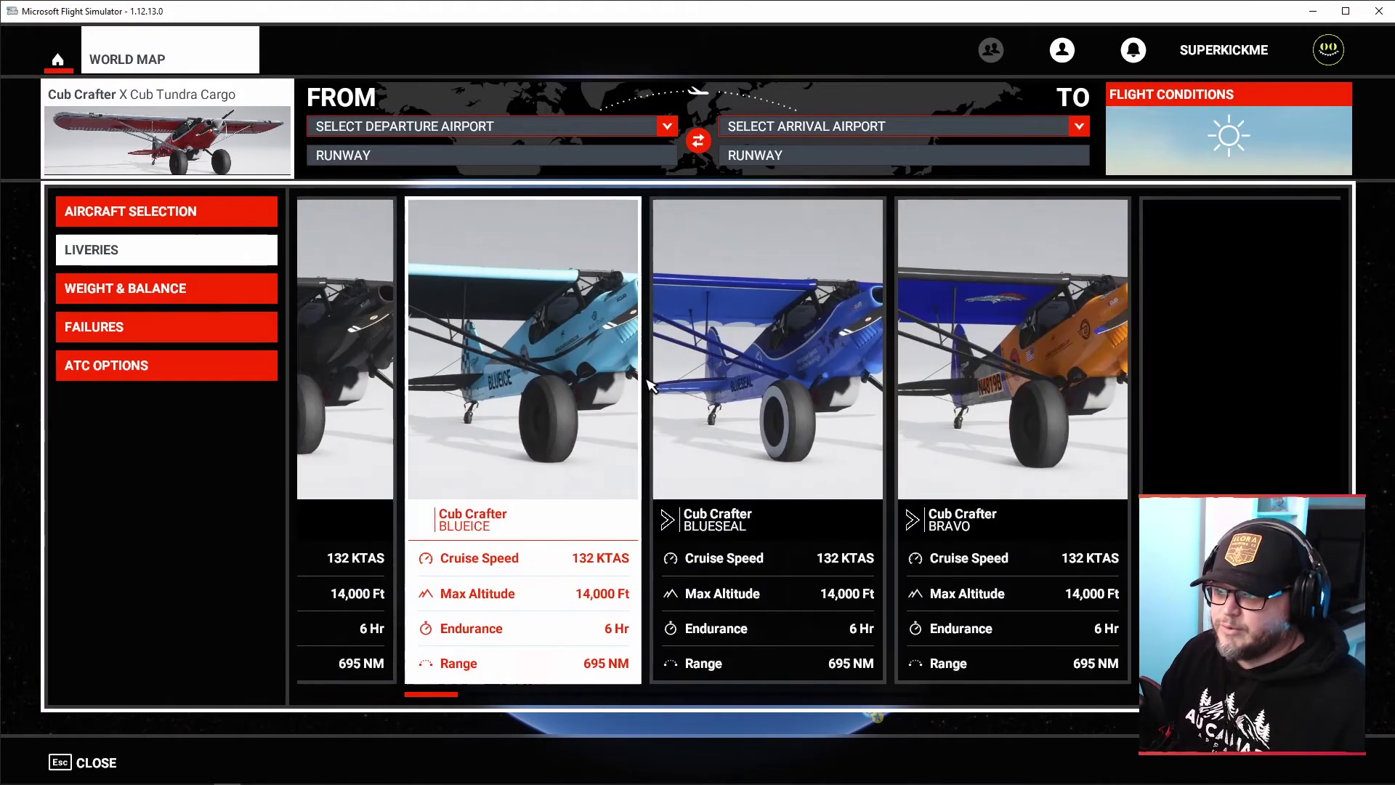
{"action": "scroll", "coordinate": [656, 384], "scroll_direction": "down", "scroll_amount": 5}
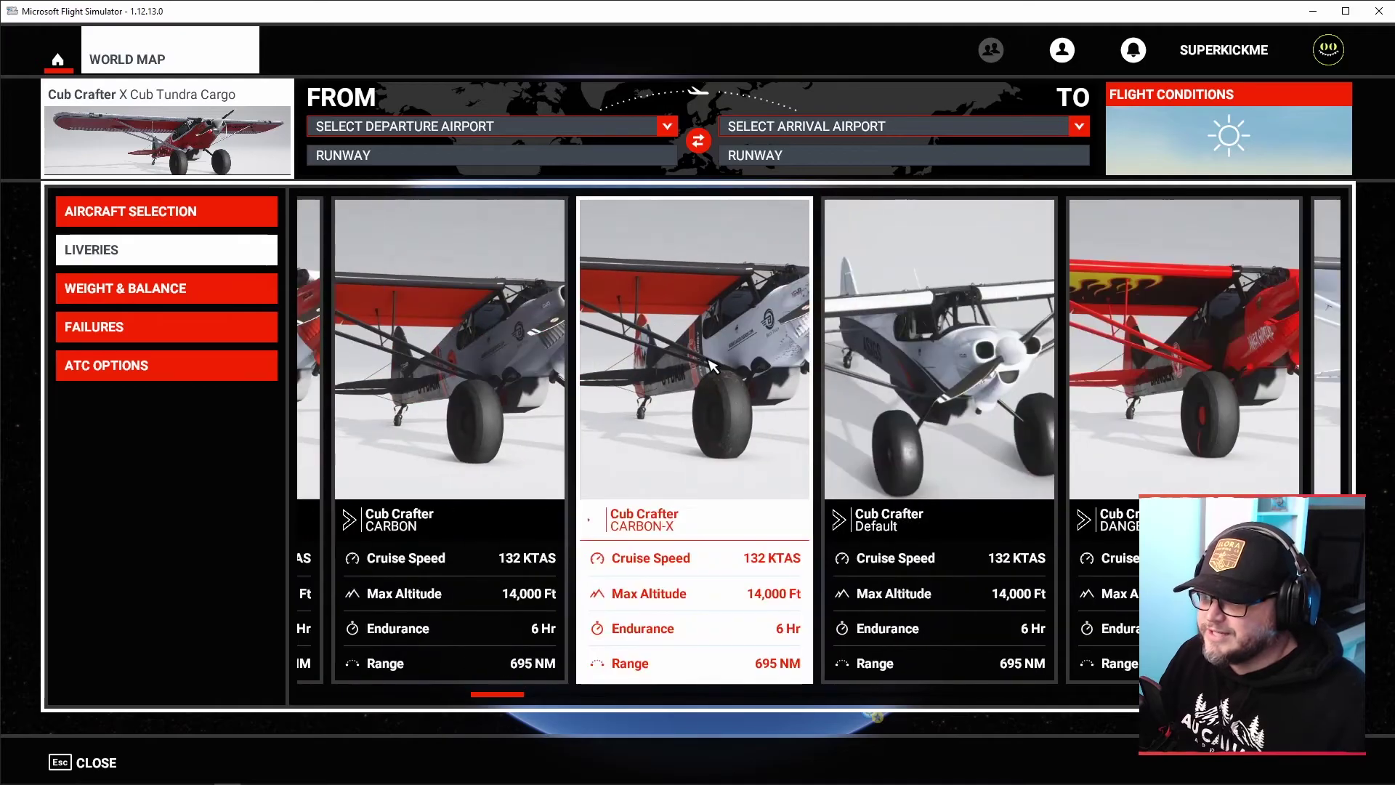
{"action": "scroll", "coordinate": [718, 366], "scroll_direction": "down", "scroll_amount": 7}
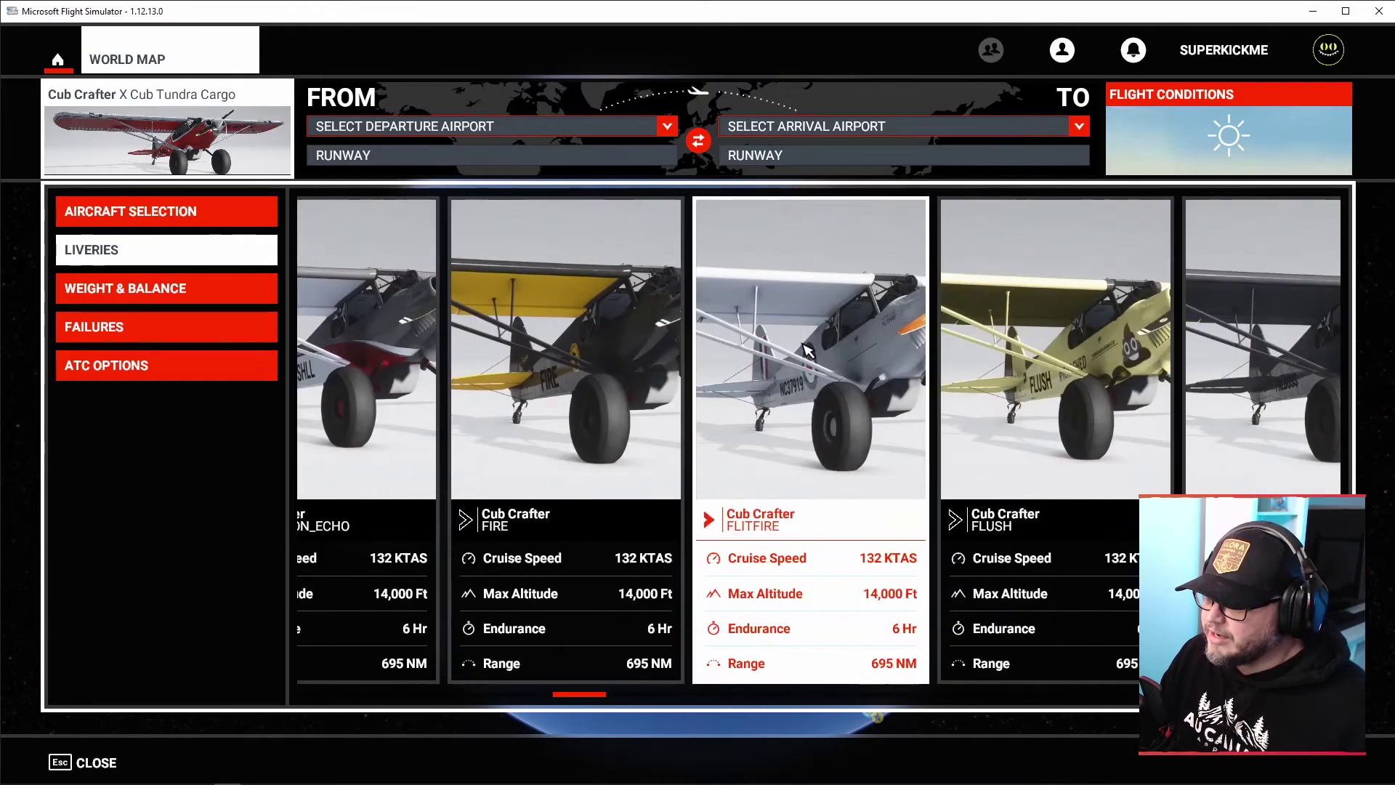
{"action": "scroll", "coordinate": [806, 351], "scroll_direction": "down", "scroll_amount": 10}
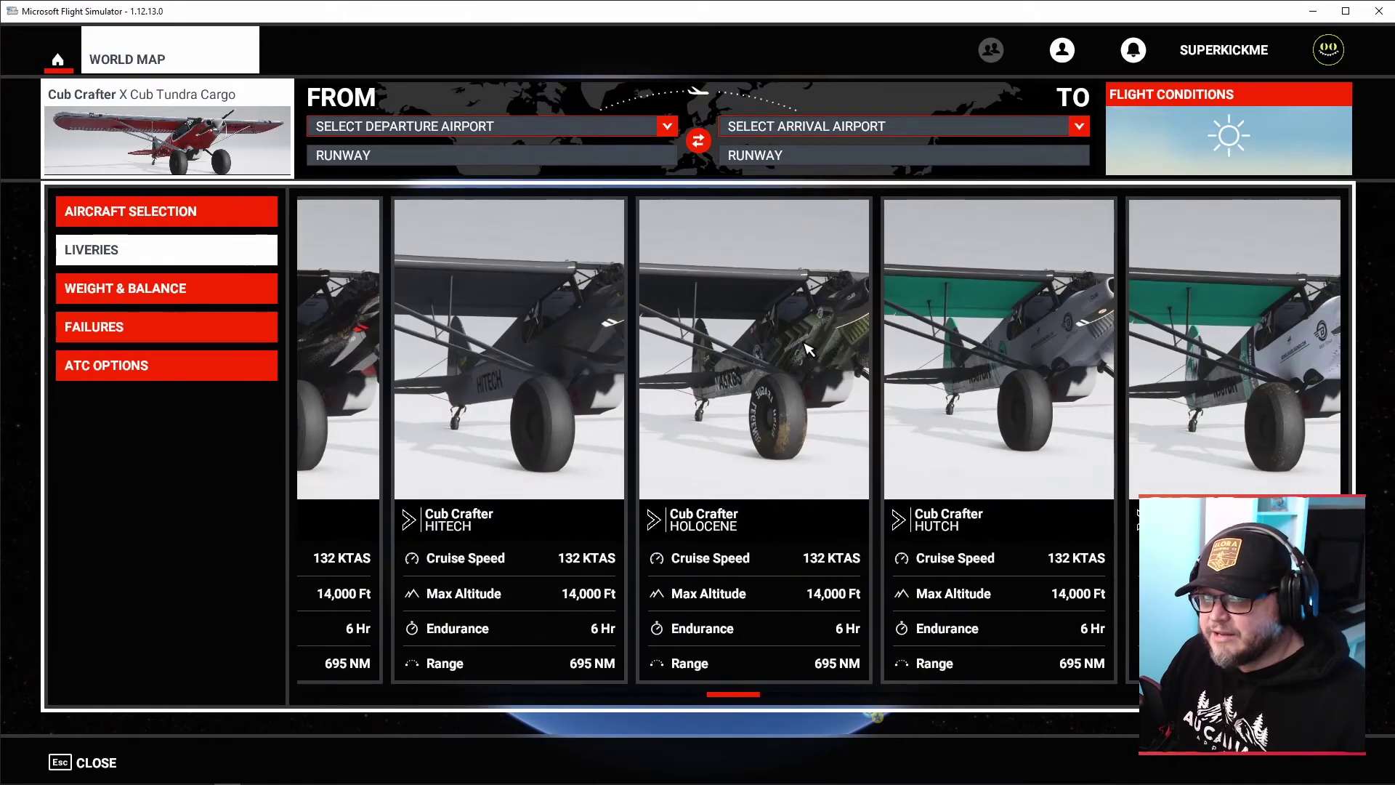
{"action": "scroll", "coordinate": [807, 356], "scroll_direction": "down", "scroll_amount": 3}
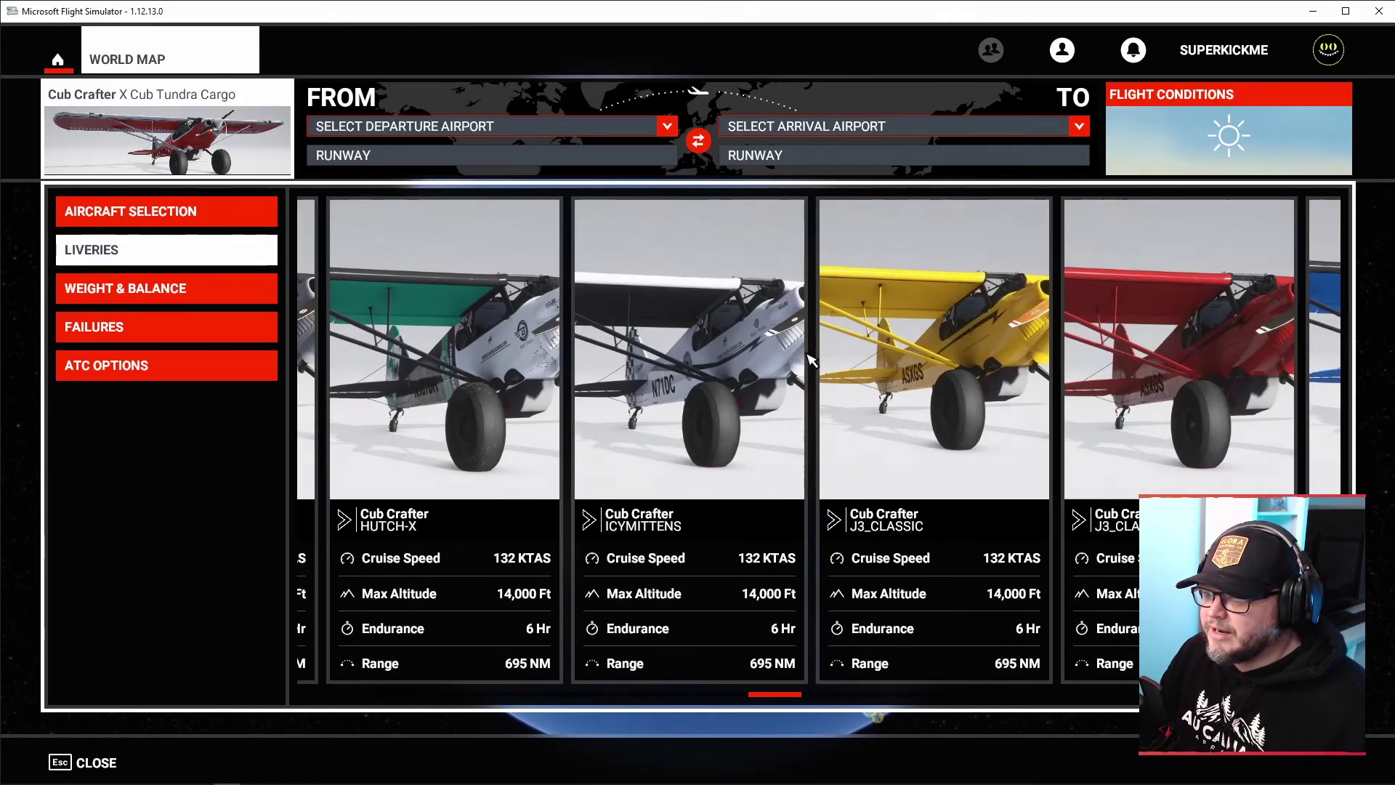
{"action": "scroll", "coordinate": [828, 349], "scroll_direction": "down", "scroll_amount": 6}
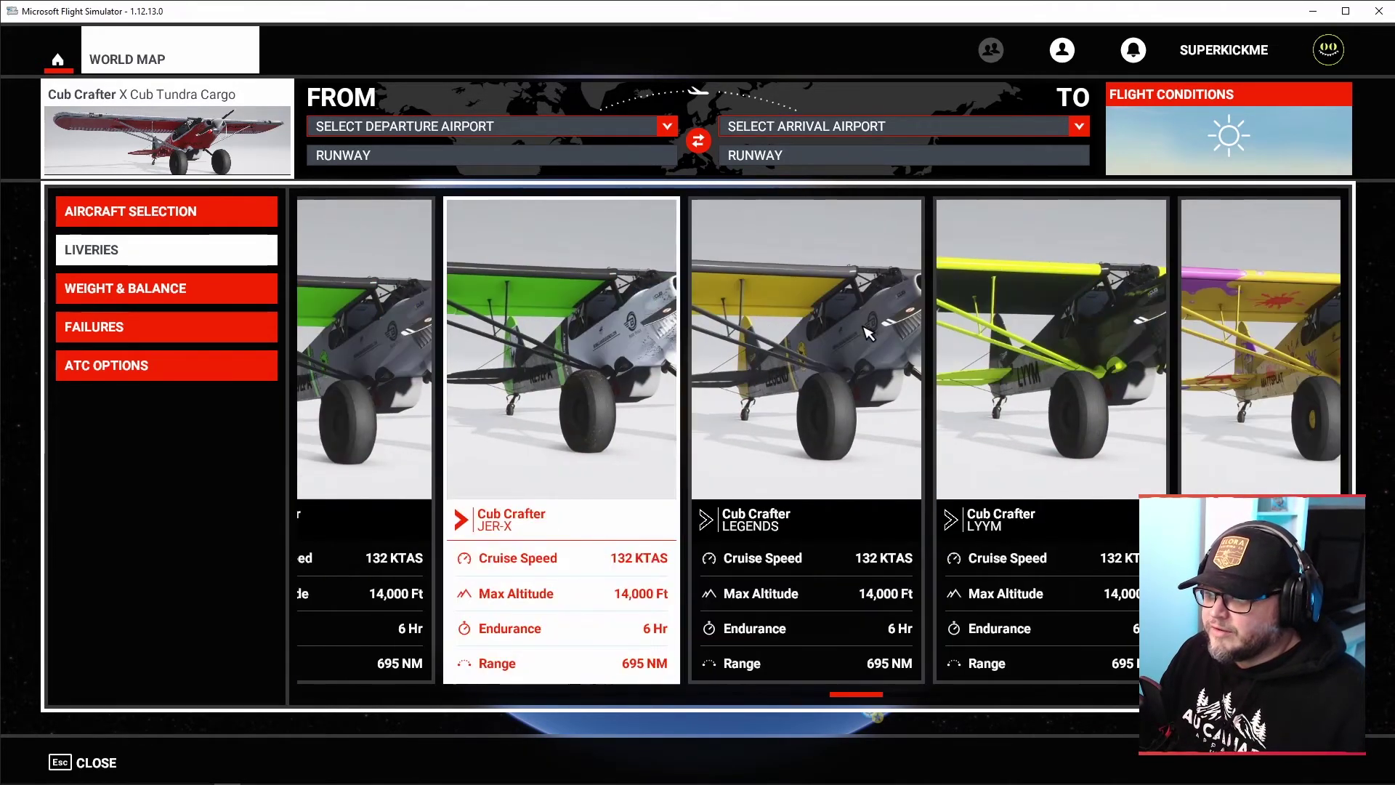
{"action": "scroll", "coordinate": [867, 333], "scroll_direction": "down", "scroll_amount": 7}
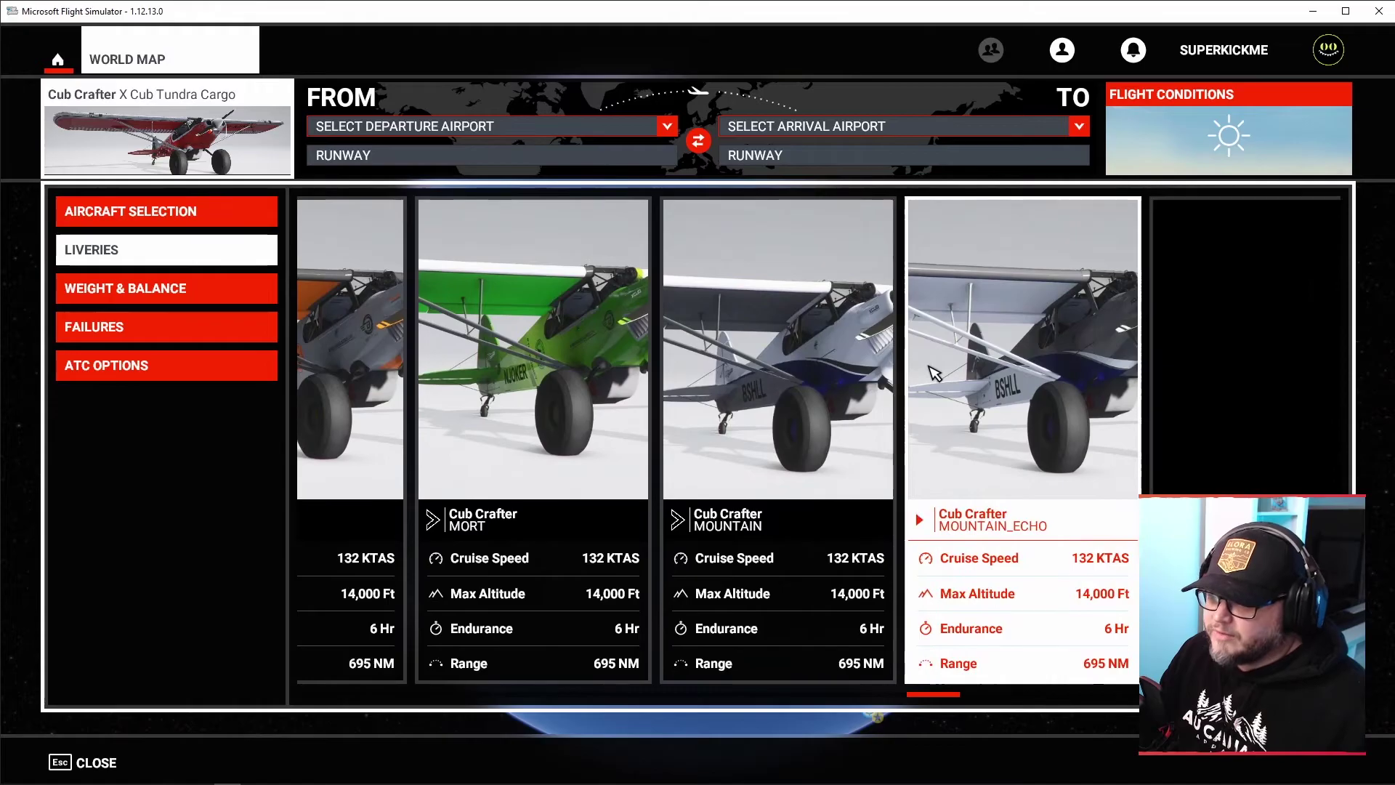
{"action": "scroll", "coordinate": [934, 373], "scroll_direction": "down", "scroll_amount": 5}
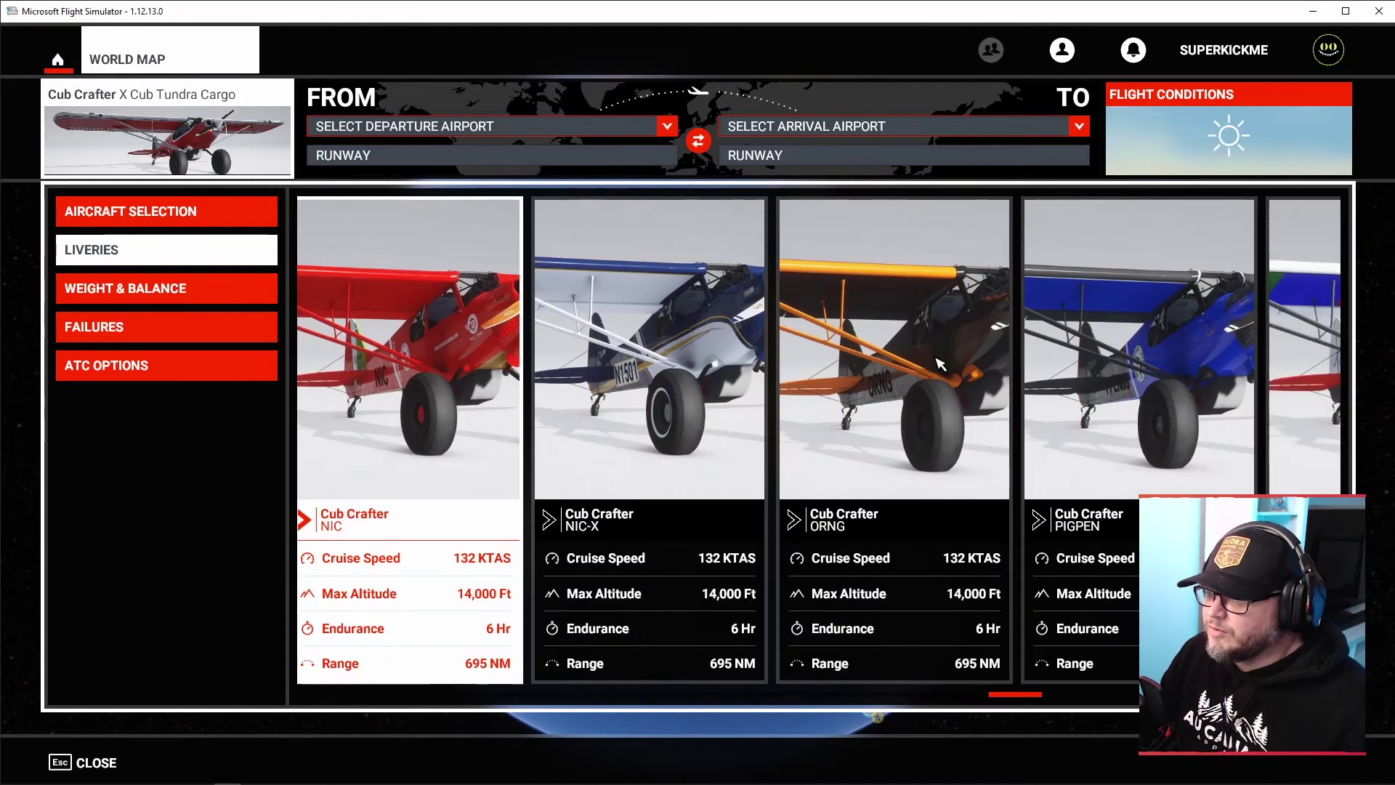
{"action": "scroll", "coordinate": [940, 363], "scroll_direction": "down", "scroll_amount": 8}
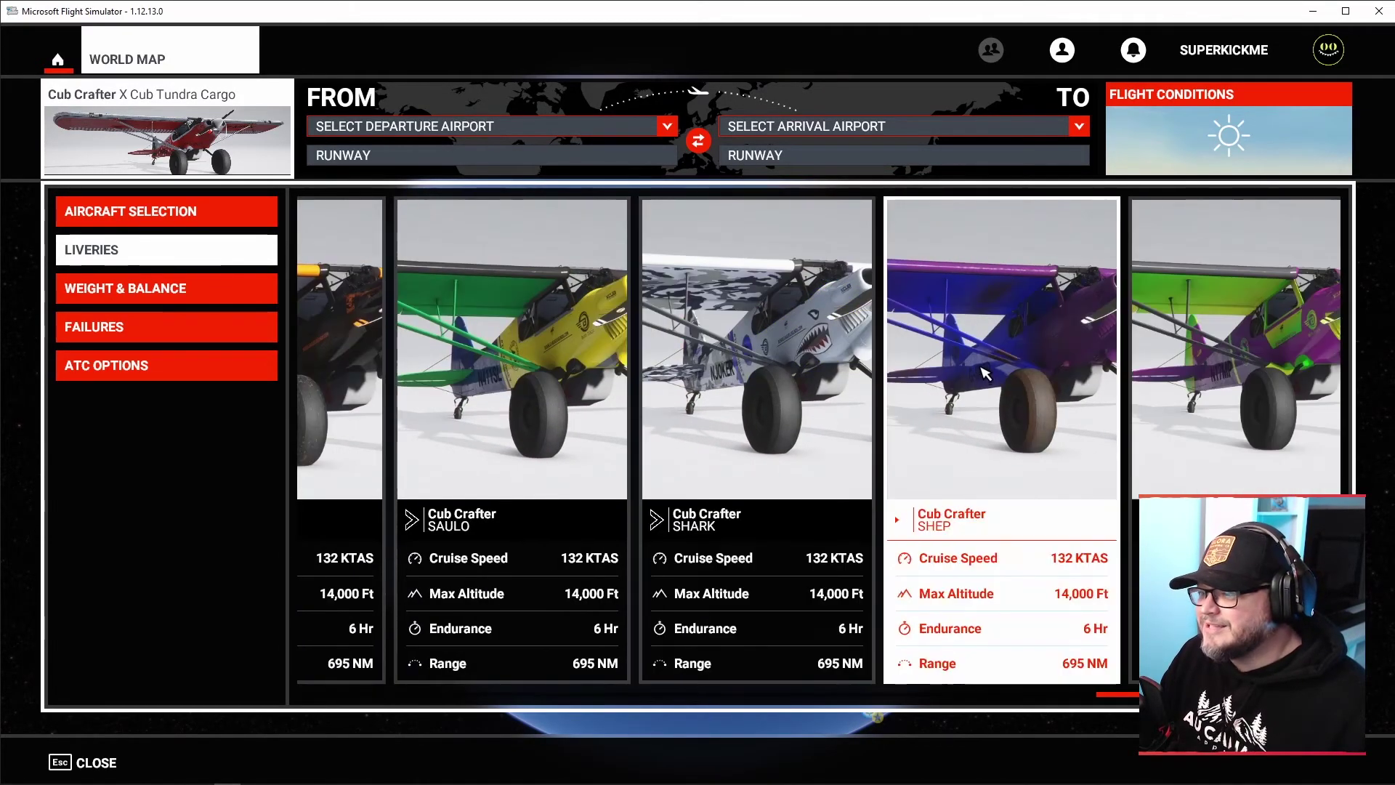
{"action": "scroll", "coordinate": [985, 371], "scroll_direction": "down", "scroll_amount": 3}
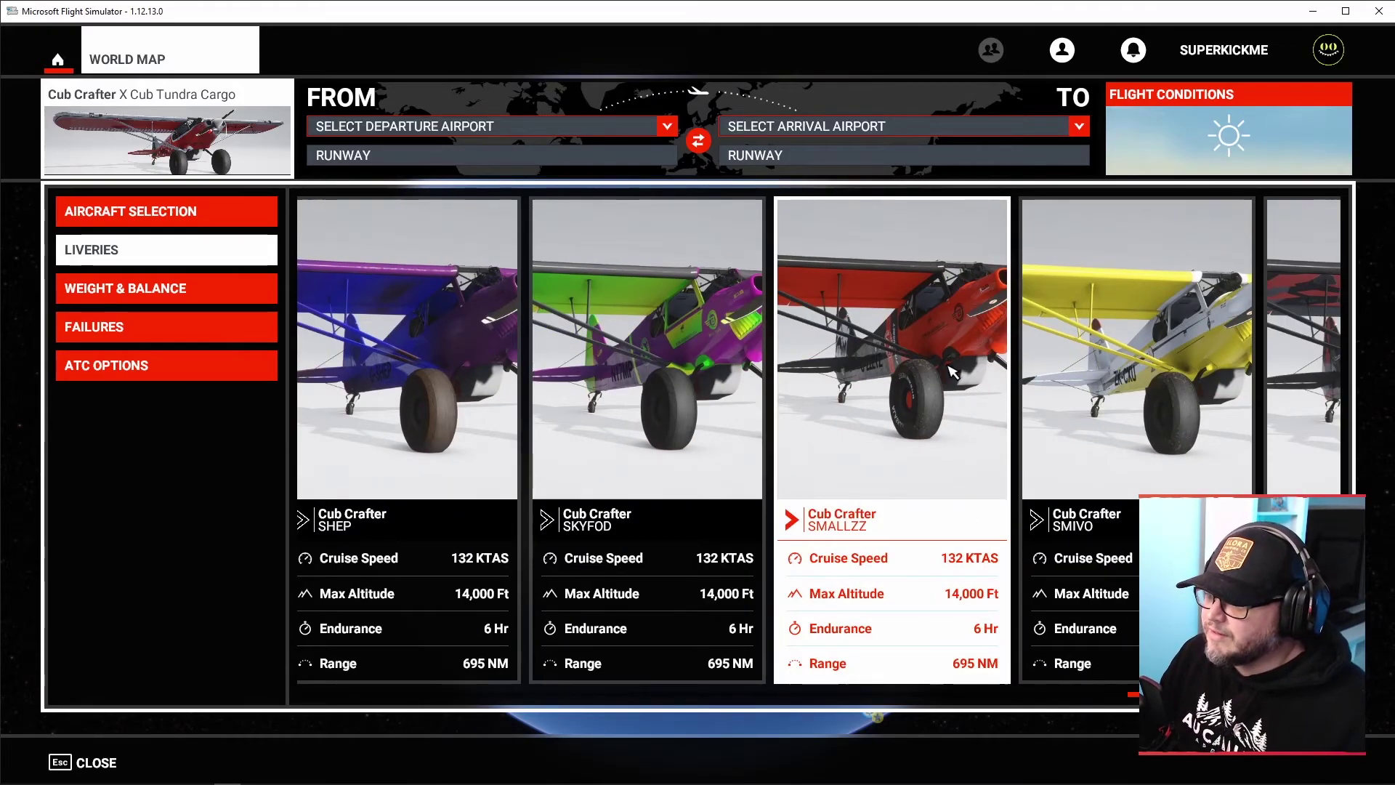
{"action": "scroll", "coordinate": [949, 372], "scroll_direction": "down", "scroll_amount": 5}
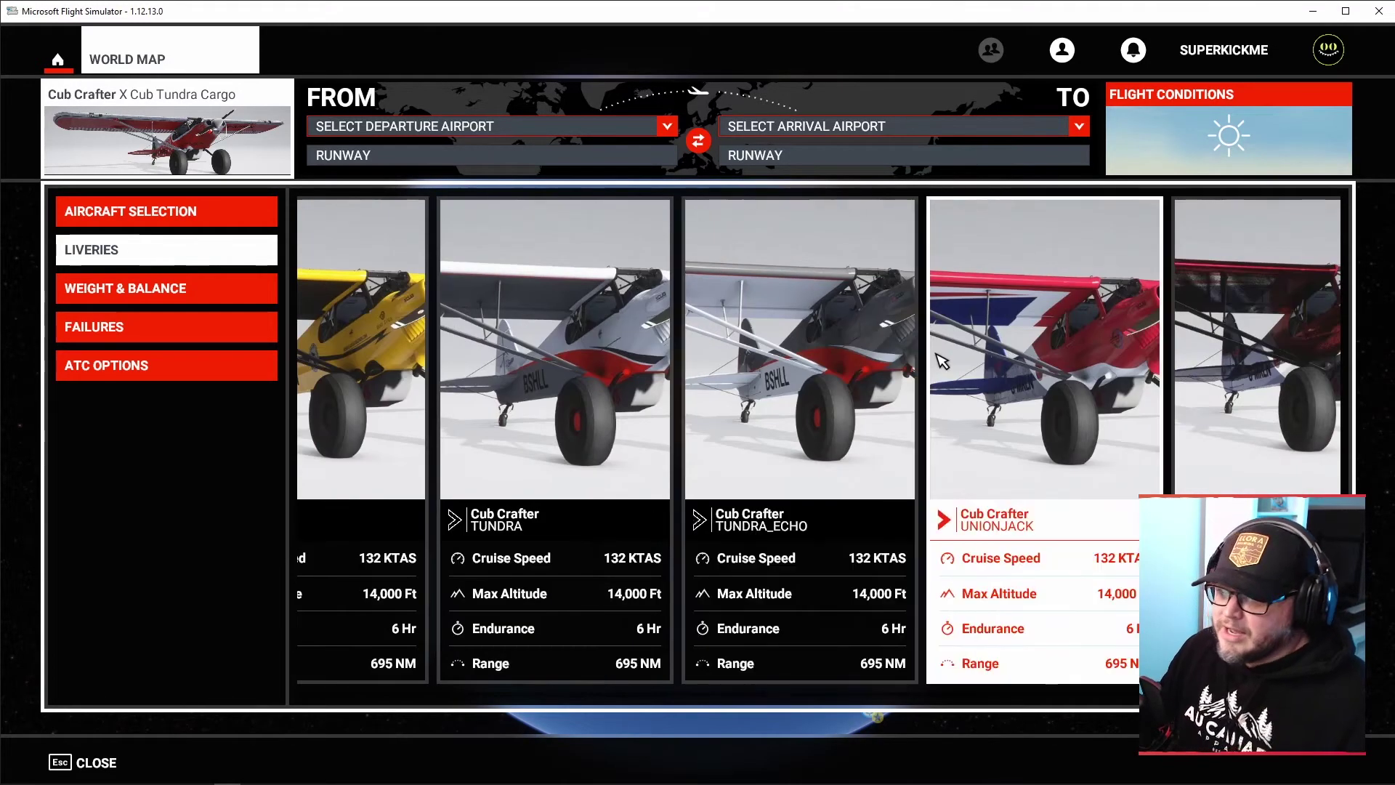
{"action": "left_click", "coordinate": [207, 141]}
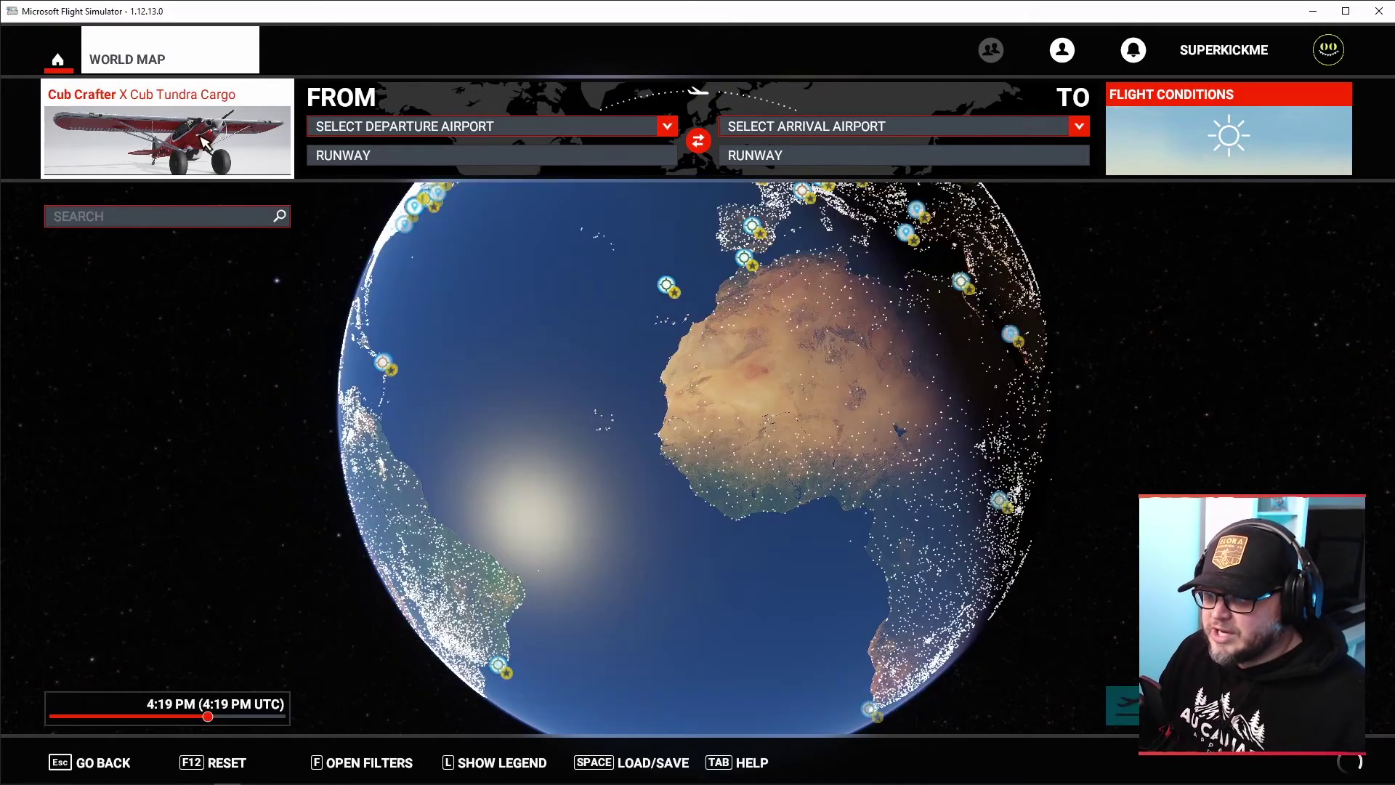
{"action": "left_click_drag", "start_coordinate": [448, 281], "coordinate": [265, 172]}
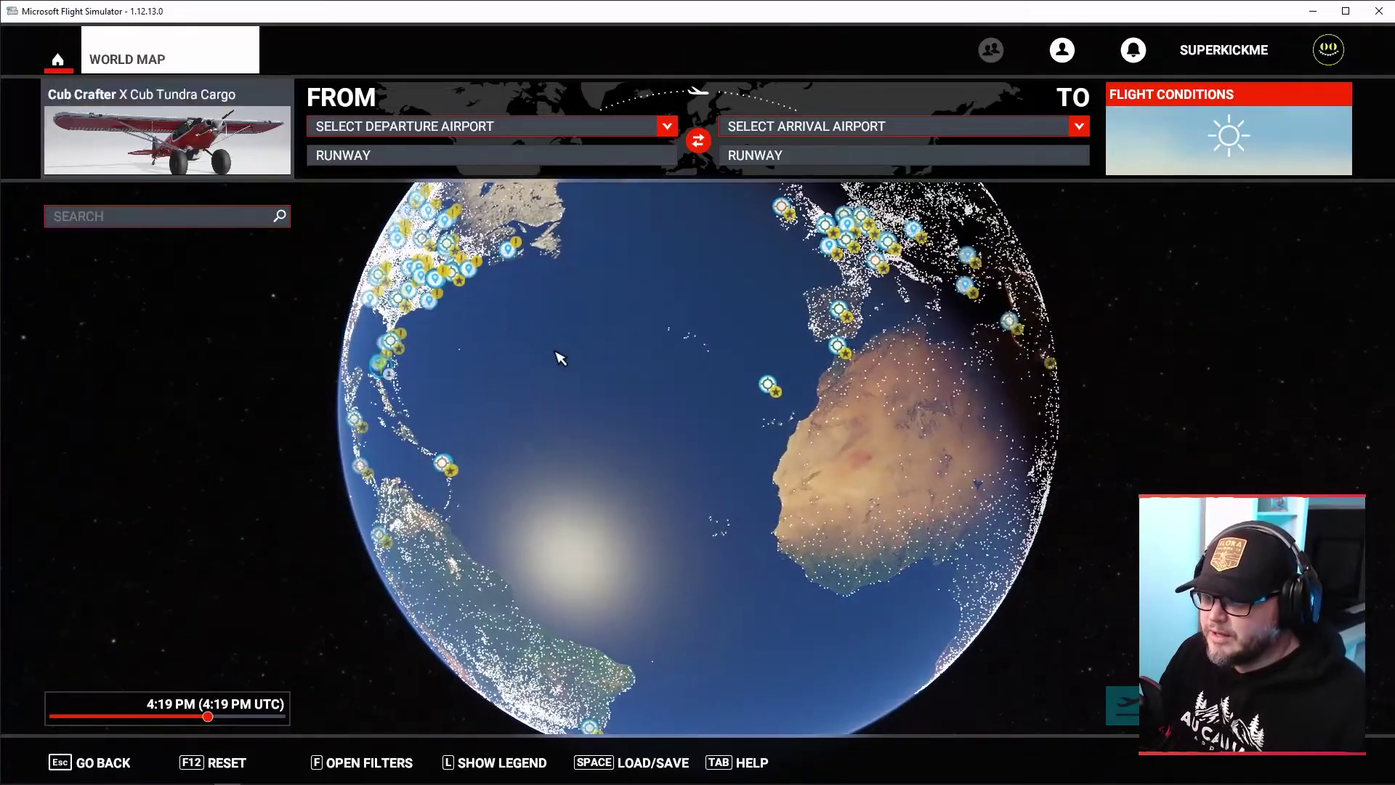